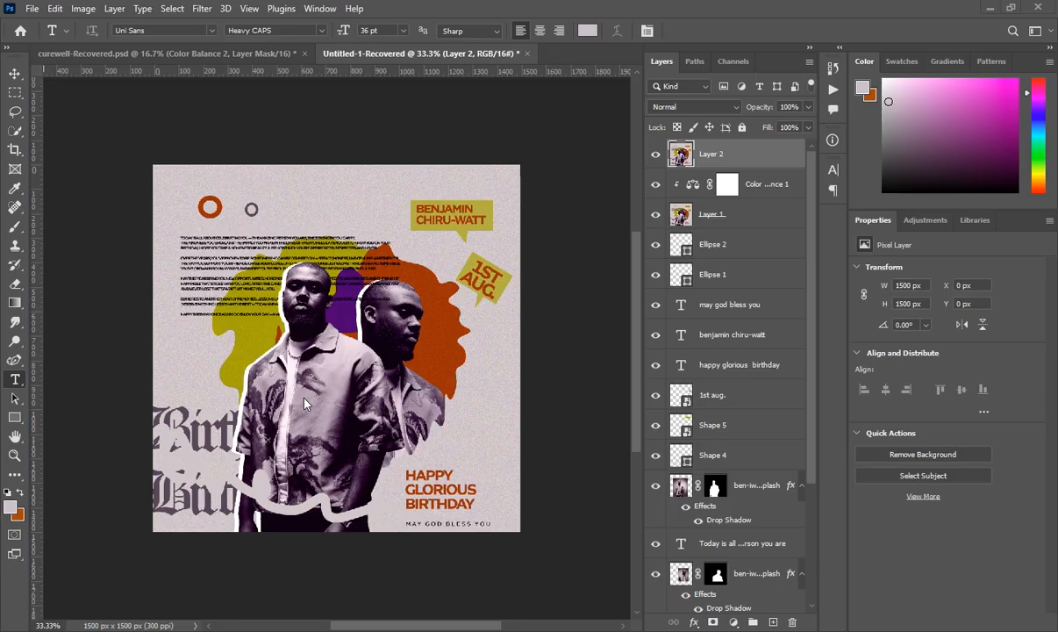
- Create a new document in inches, 5 wide by 5 high at 300 ppi, transparent background
{"action": "left_click", "coordinate": [31, 8]}
{"action": "left_click", "coordinate": [38, 26]}
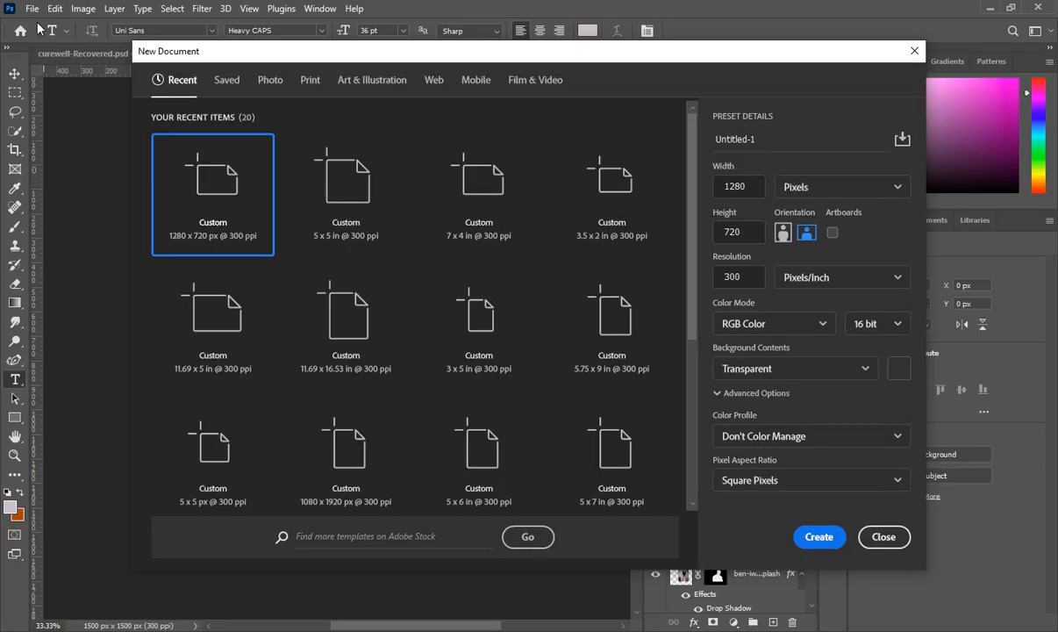
{"action": "left_click", "coordinate": [843, 195]}
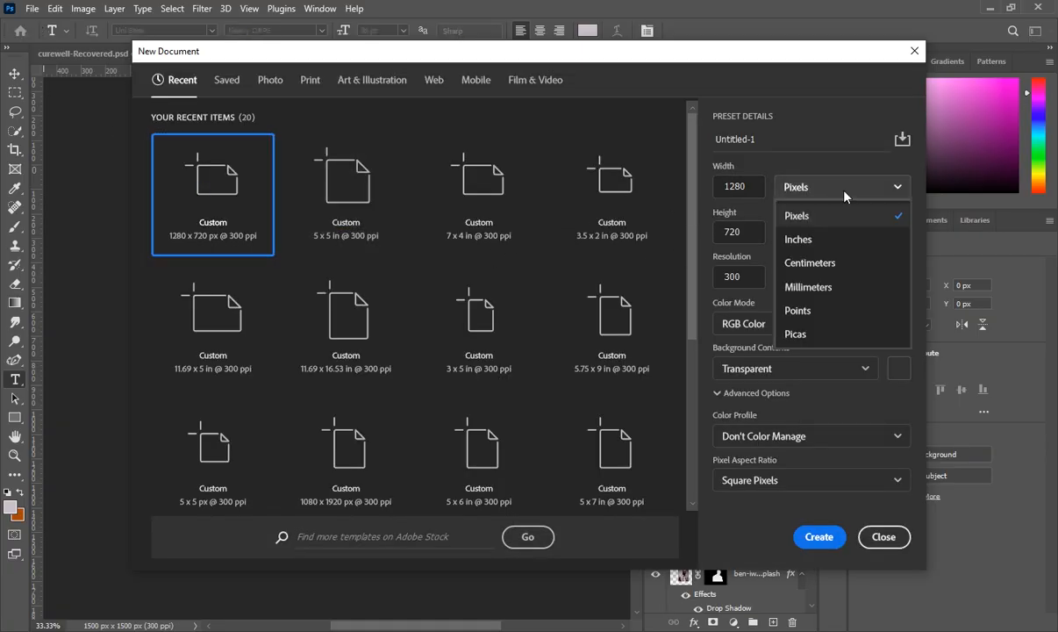
{"action": "left_click", "coordinate": [829, 238]}
{"action": "left_click", "coordinate": [733, 190]}
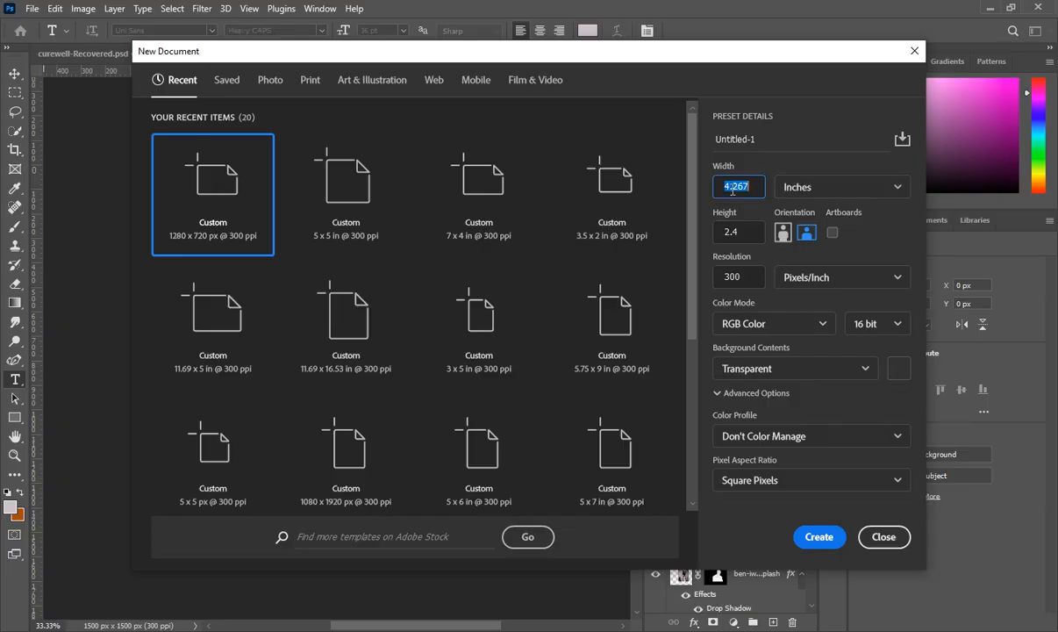
{"action": "type", "text": "5"}
{"action": "left_click", "coordinate": [733, 231]}
{"action": "type", "text": "5"}
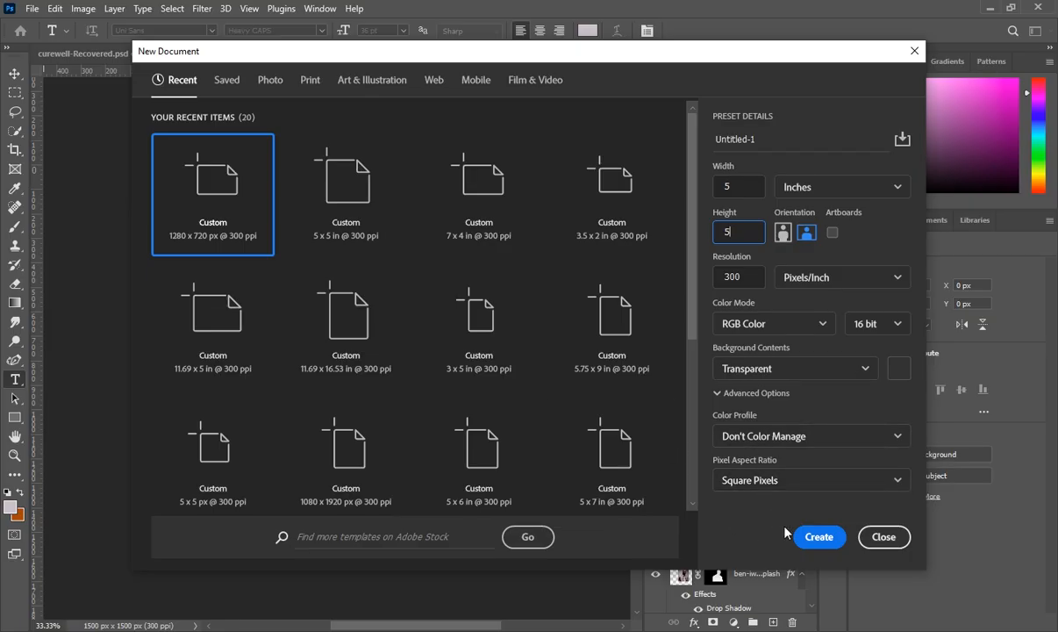
{"action": "left_click", "coordinate": [819, 537]}
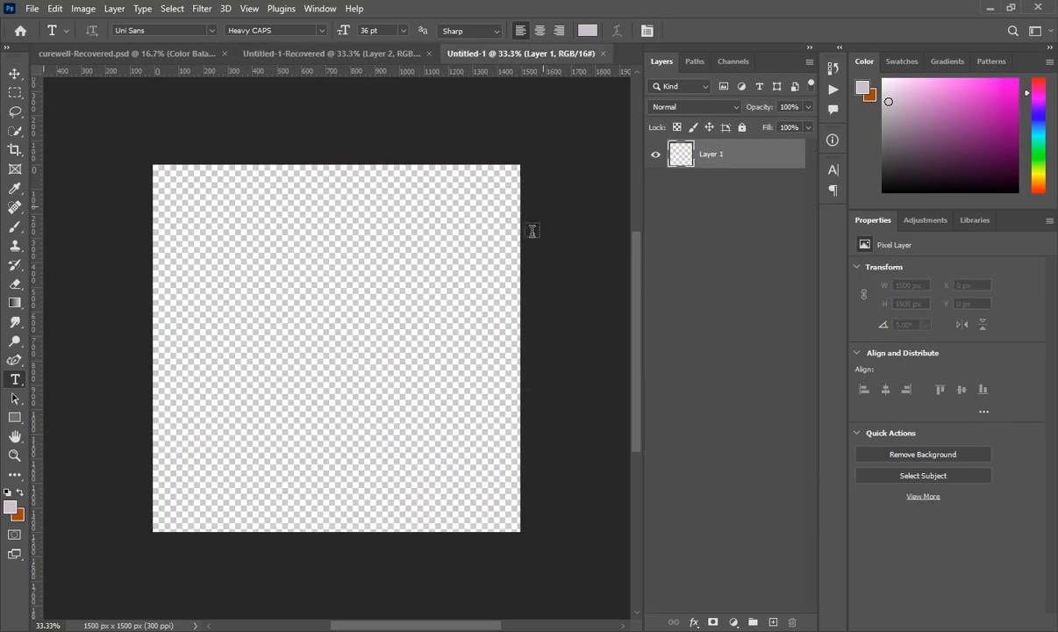
- Add a #cbc1ca Solid Color fill layer with an empty layer above, then reselect Color Fill 1
{"action": "left_click", "coordinate": [735, 621]}
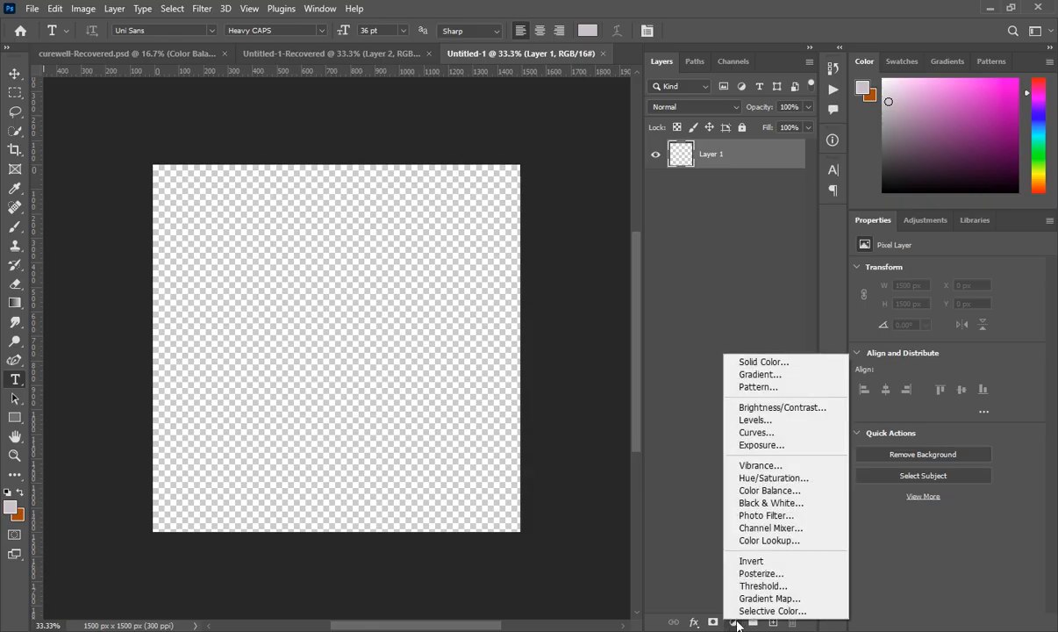
{"action": "left_click", "coordinate": [748, 362]}
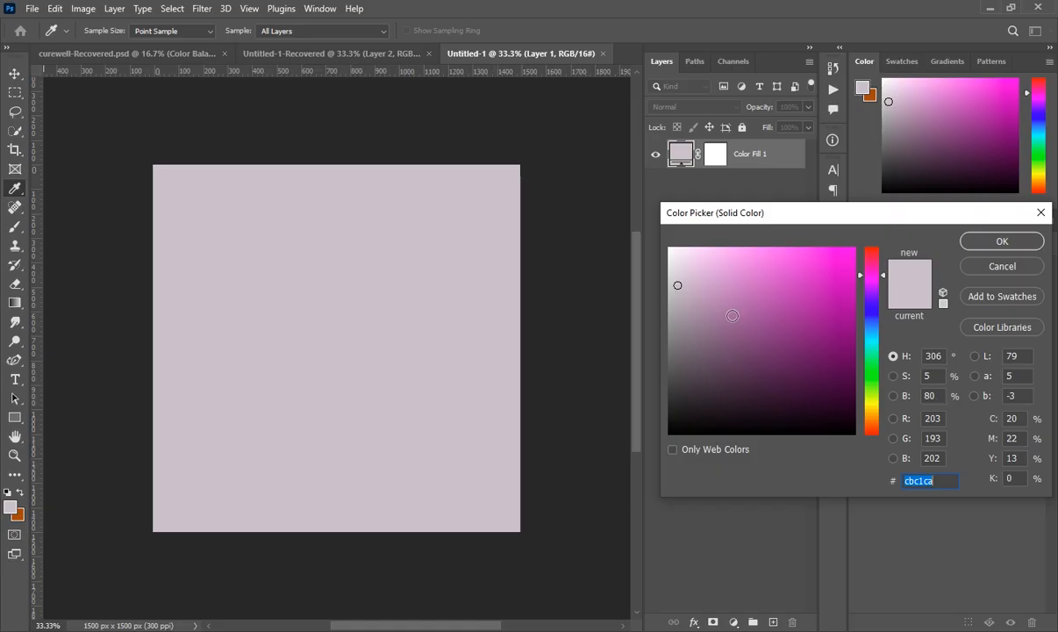
{"action": "left_click", "coordinate": [1000, 242]}
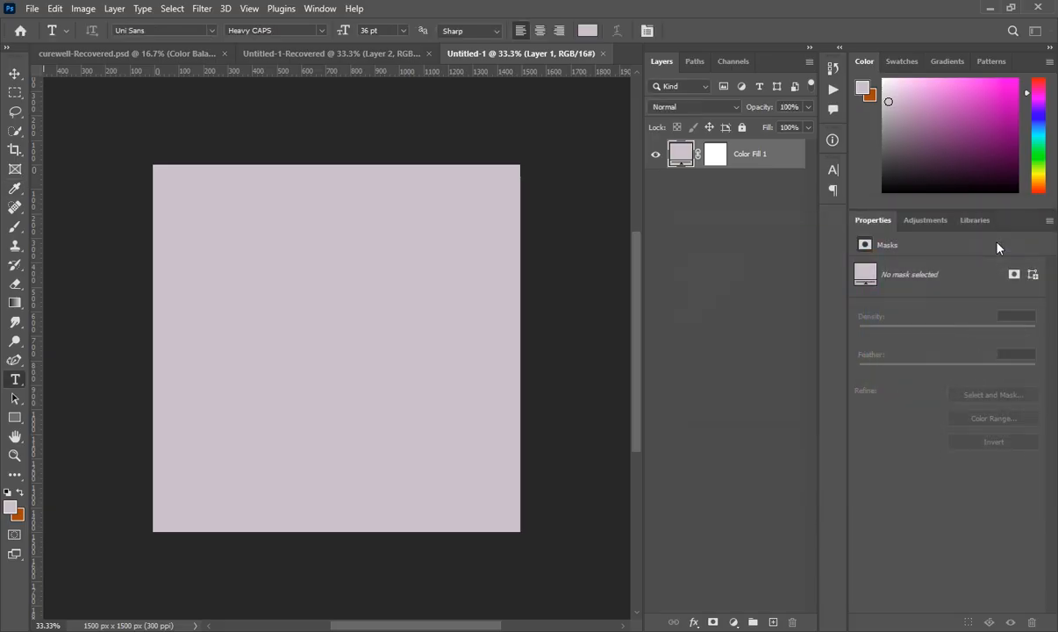
{"action": "left_click", "coordinate": [774, 622]}
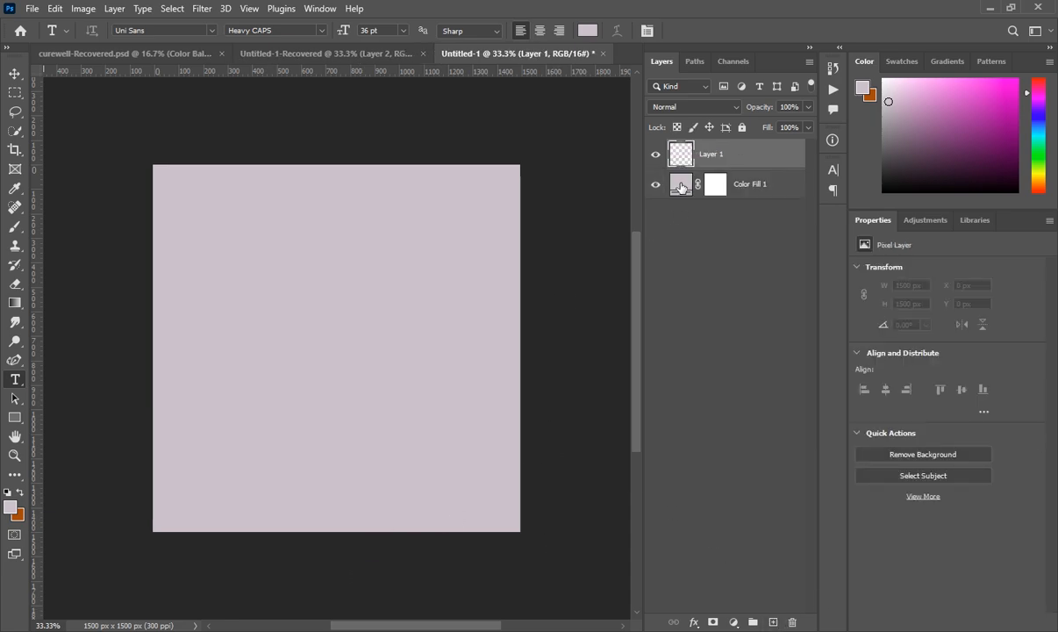
{"action": "left_click", "coordinate": [682, 189]}
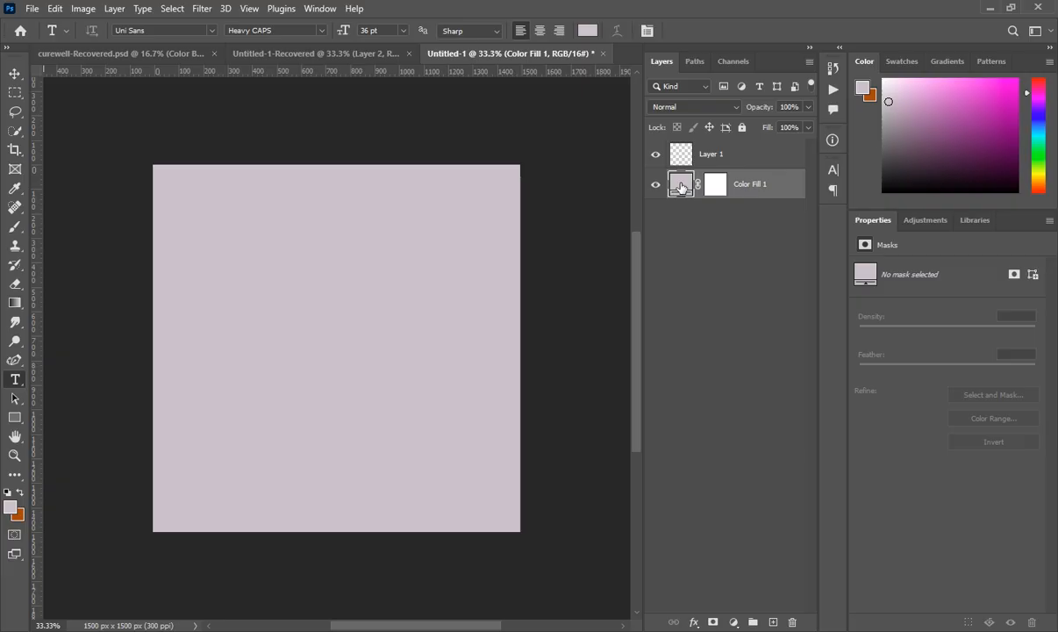
- Apply a 9.16% Gaussian Add Noise smart filter to Color Fill 1, then select Layer 1
{"action": "left_click", "coordinate": [202, 9]}
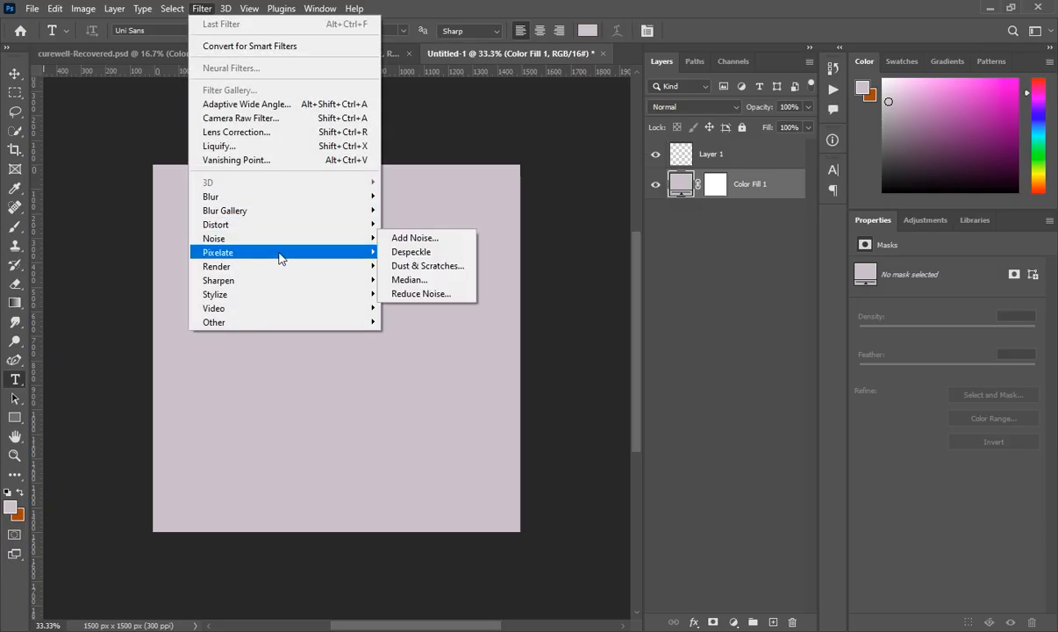
{"action": "mouse_move", "coordinate": [307, 239]}
{"action": "left_click", "coordinate": [394, 238]}
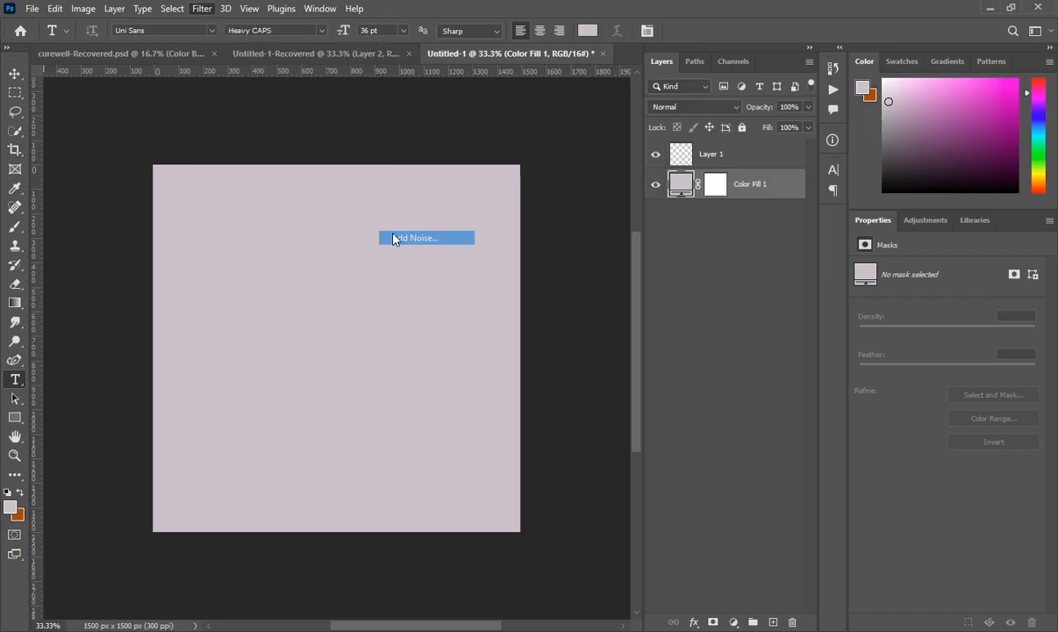
{"action": "left_click", "coordinate": [488, 244]}
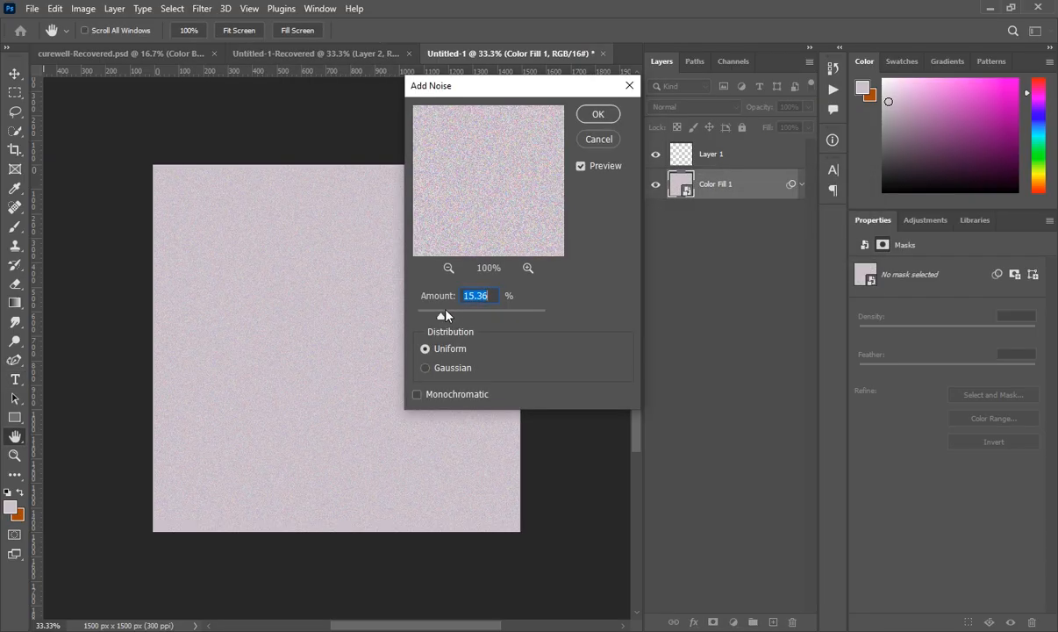
{"action": "left_click_drag", "start_coordinate": [444, 319], "coordinate": [439, 320]}
{"action": "left_click", "coordinate": [426, 368]}
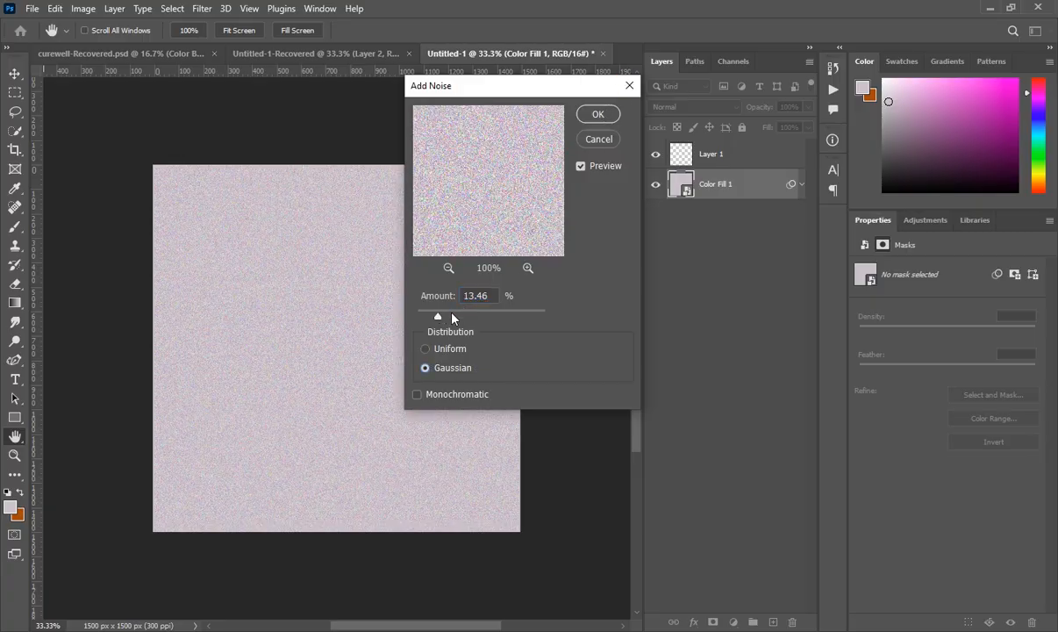
{"action": "left_click_drag", "start_coordinate": [441, 319], "coordinate": [432, 320]}
{"action": "left_click", "coordinate": [598, 115]}
{"action": "key", "text": "t"}
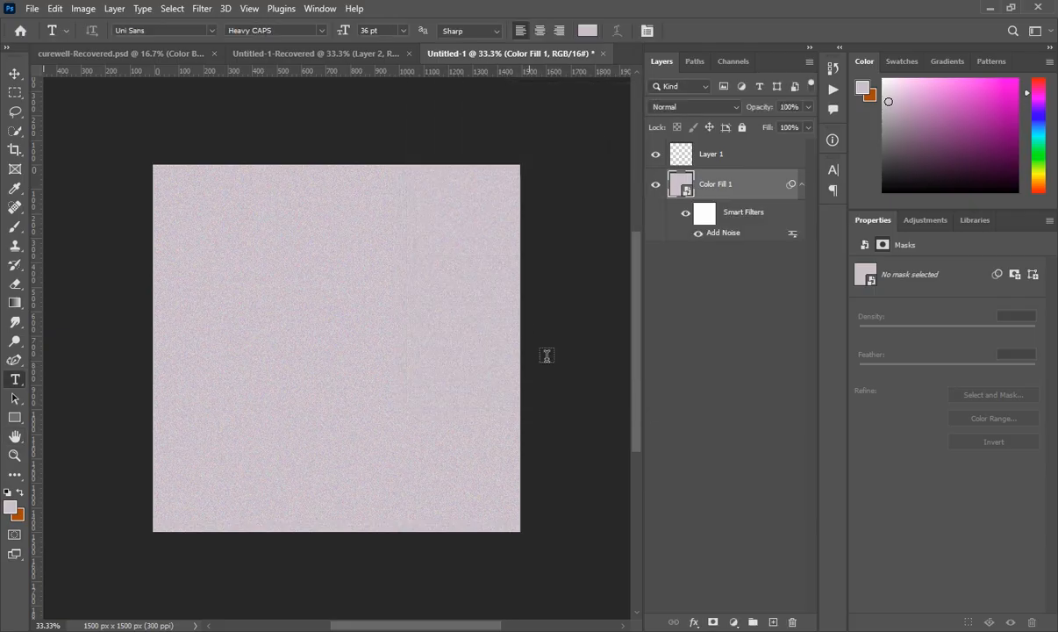
{"action": "left_click", "coordinate": [729, 154]}
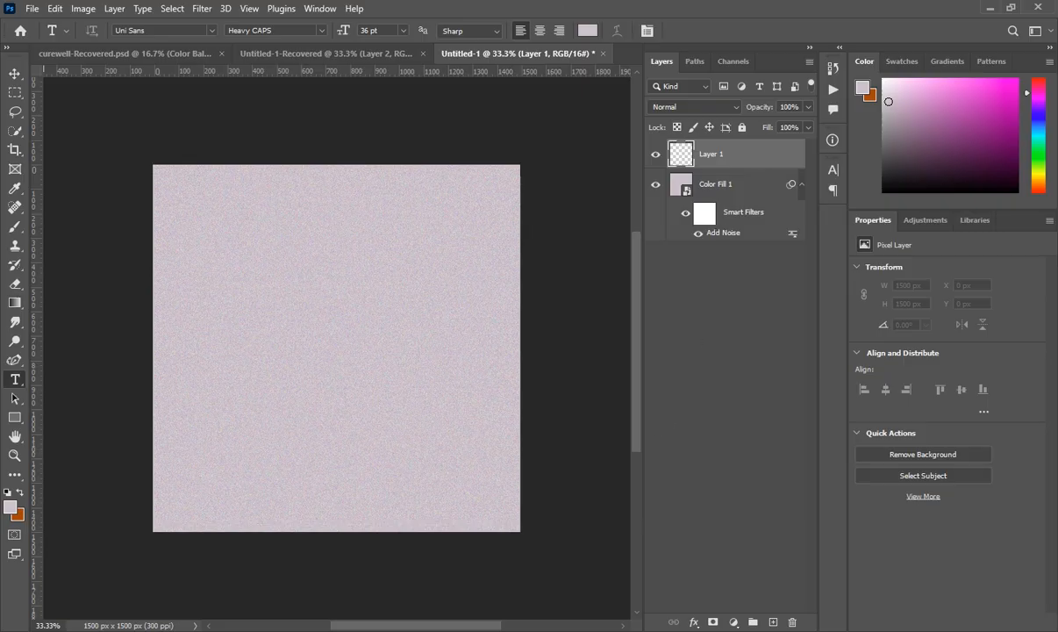
- Place shape.png from the source files folder as a blob layer, shifted left and down
{"action": "left_click", "coordinate": [338, 630]}
{"action": "left_click_drag", "start_coordinate": [765, 328], "coordinate": [335, 361]}
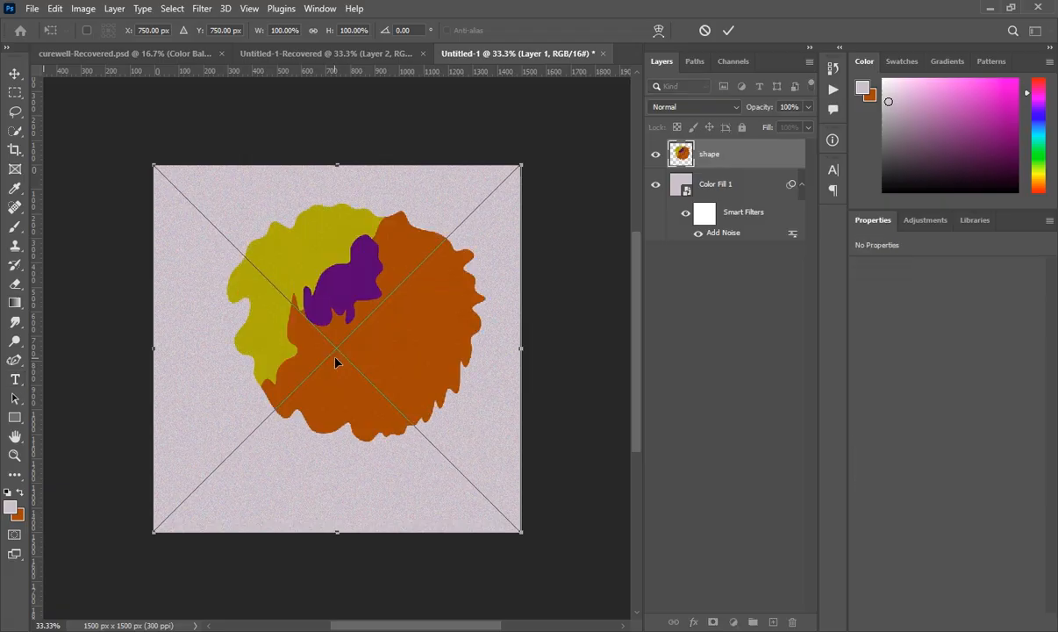
{"action": "left_click_drag", "start_coordinate": [395, 325], "coordinate": [374, 334]}
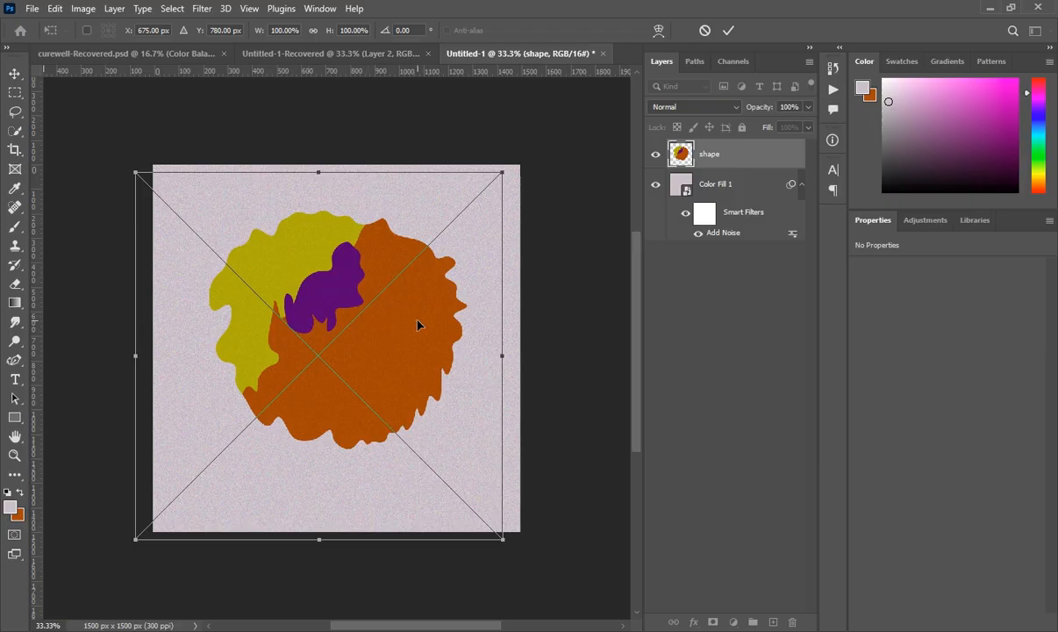
{"action": "left_click", "coordinate": [736, 160]}
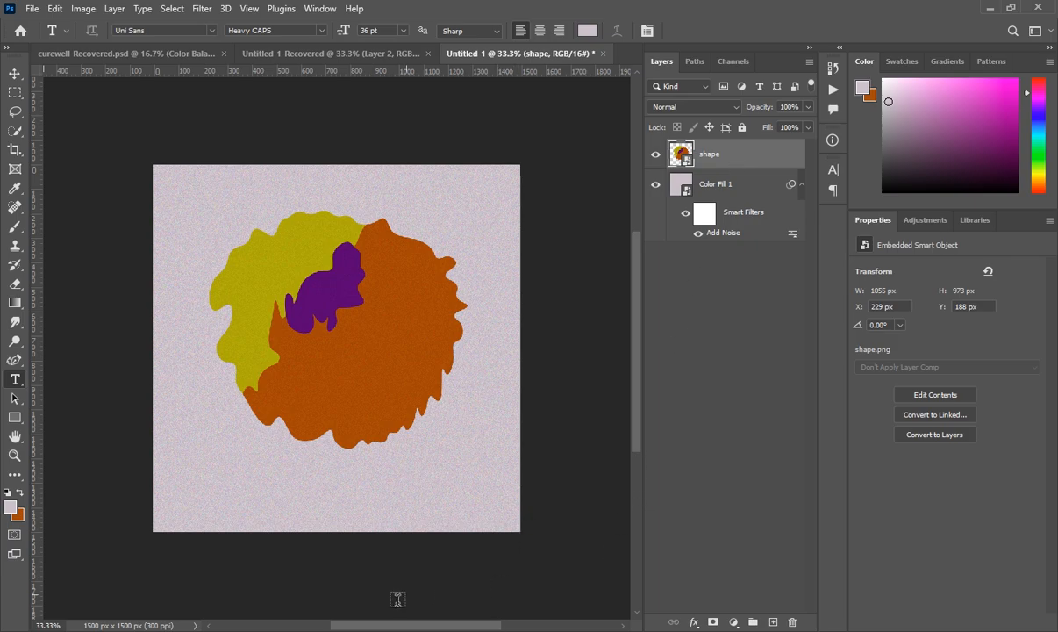
{"action": "left_click", "coordinate": [339, 630]}
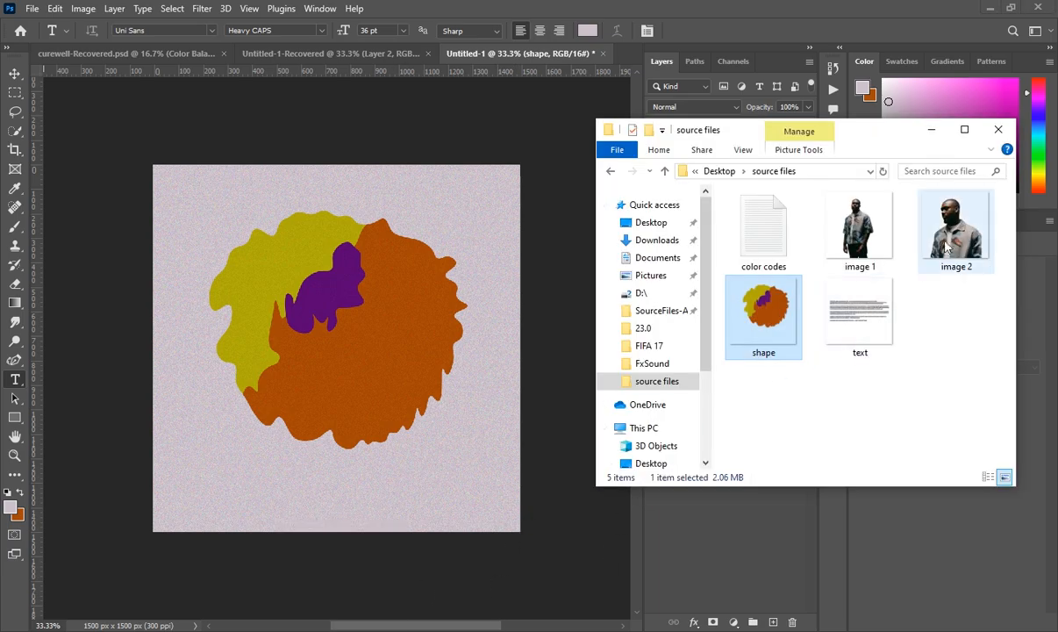
- Place image 2 at about two-thirds size, flipped horizontally over the blob, then open Camera Raw
{"action": "left_click_drag", "start_coordinate": [948, 248], "coordinate": [437, 390]}
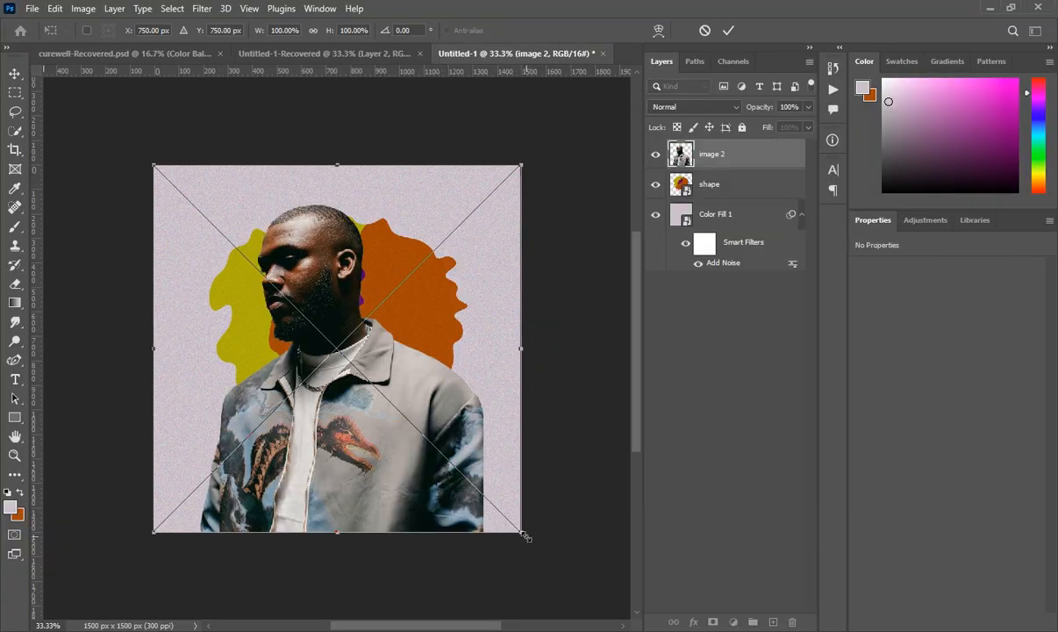
{"action": "left_click_drag", "start_coordinate": [523, 531], "coordinate": [402, 413]}
{"action": "right_click", "coordinate": [313, 313]}
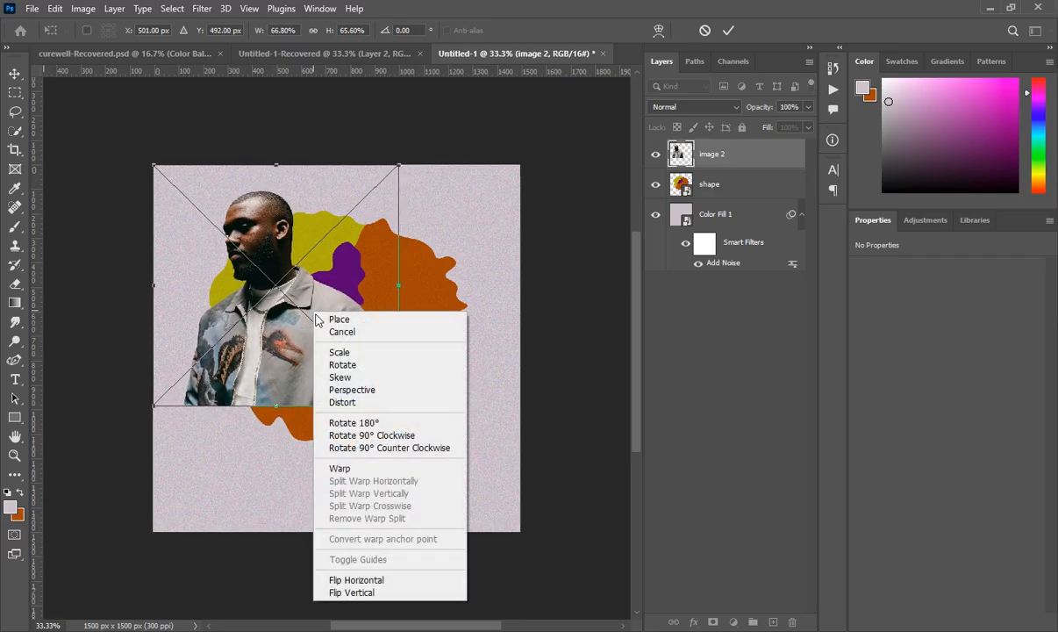
{"action": "left_click", "coordinate": [360, 580]}
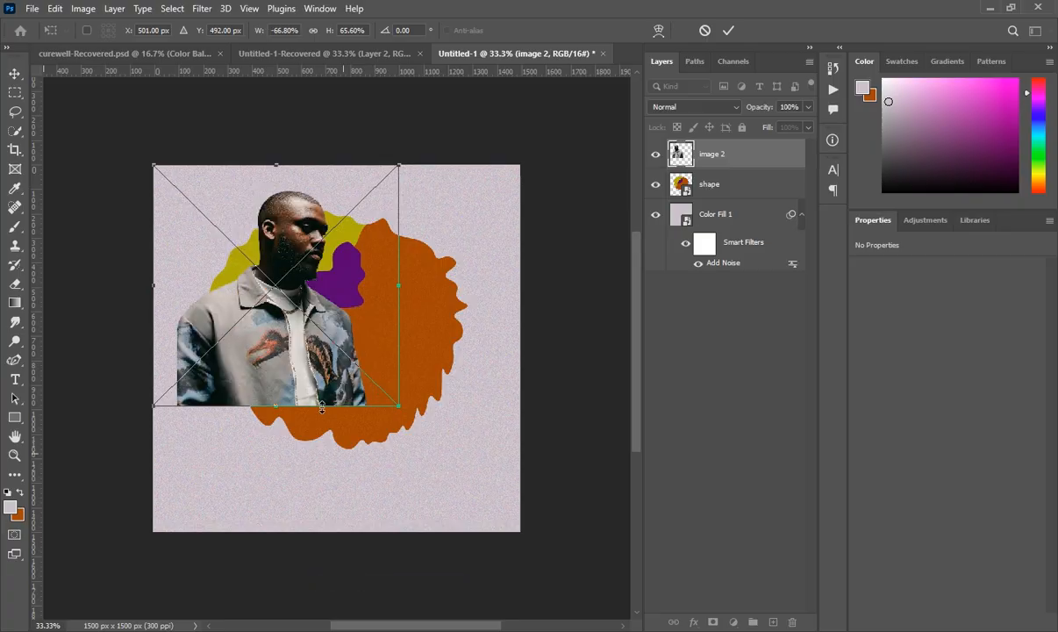
{"action": "left_click_drag", "start_coordinate": [287, 316], "coordinate": [380, 366]}
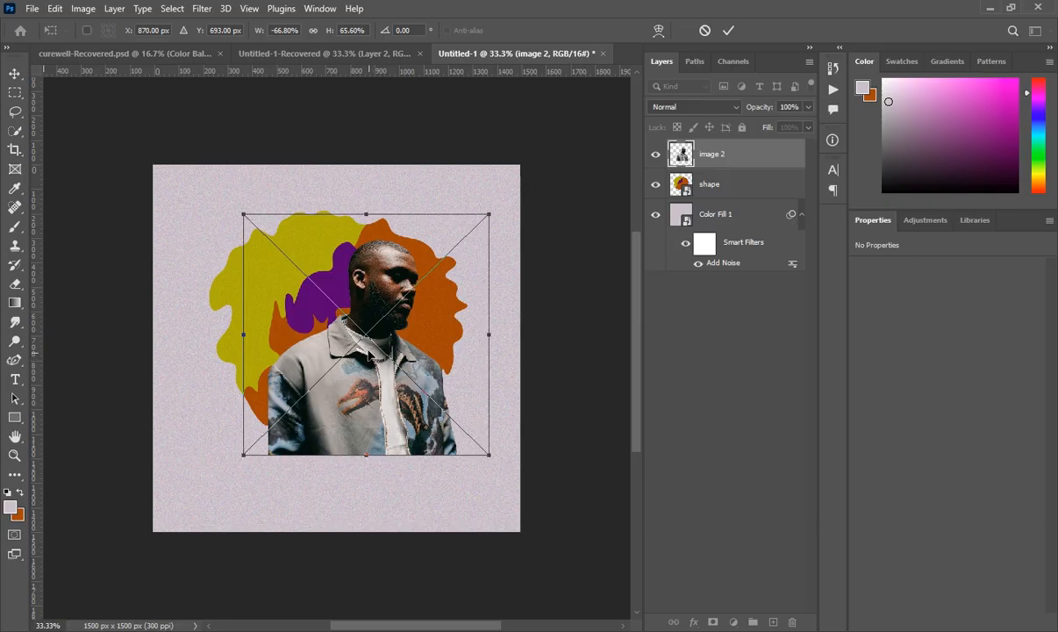
{"action": "key", "text": "t"}
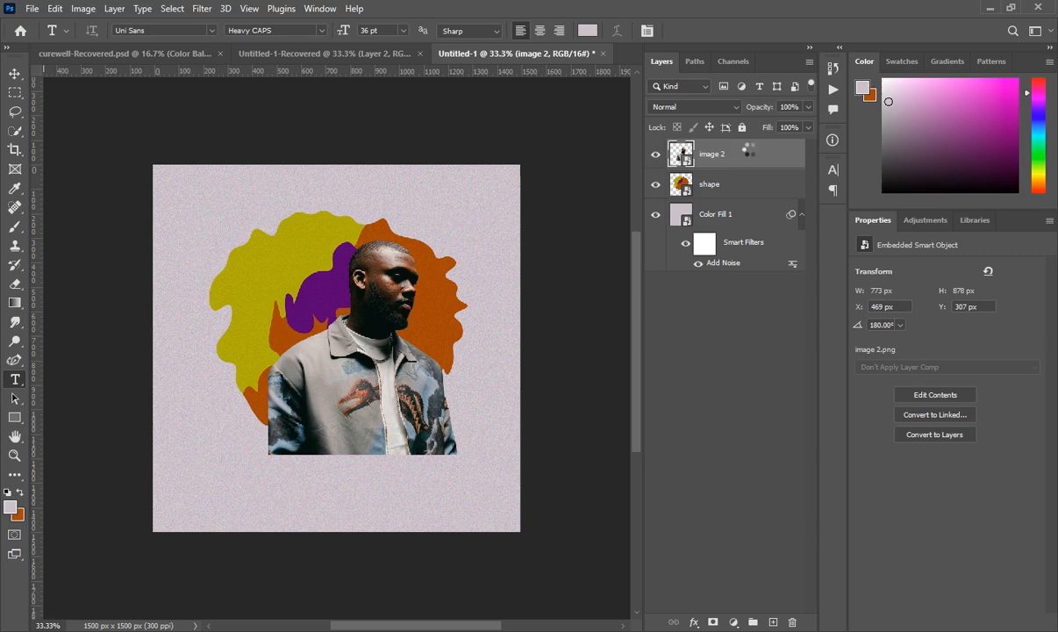
{"action": "key", "text": "ctrl+shift+a"}
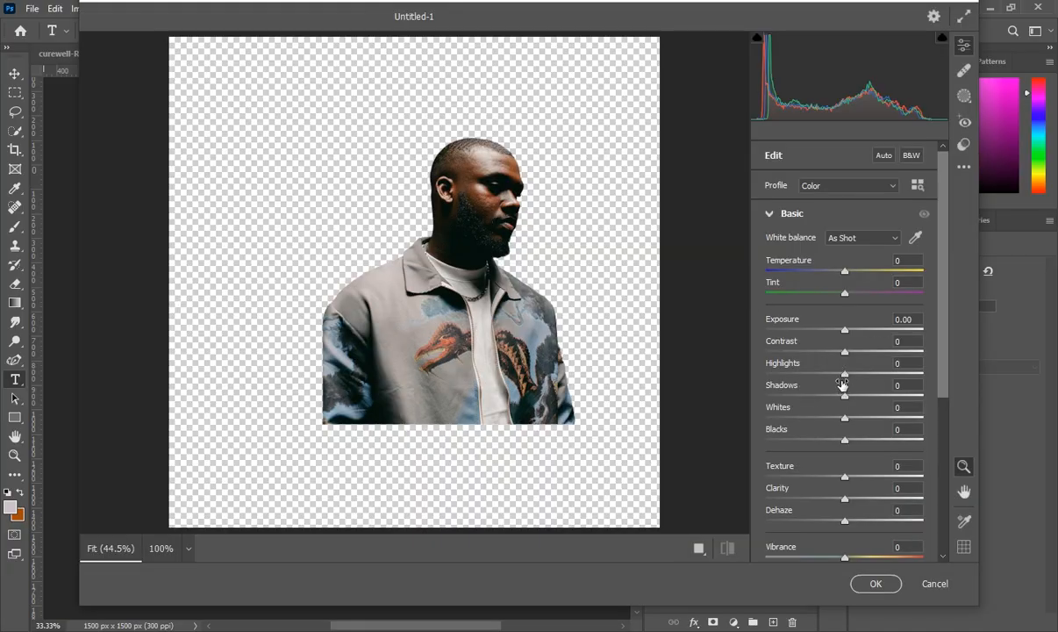
- Set Camera Raw Highlights to +44 and Texture to +11 on the portrait
{"action": "left_click_drag", "start_coordinate": [845, 373], "coordinate": [878, 374]}
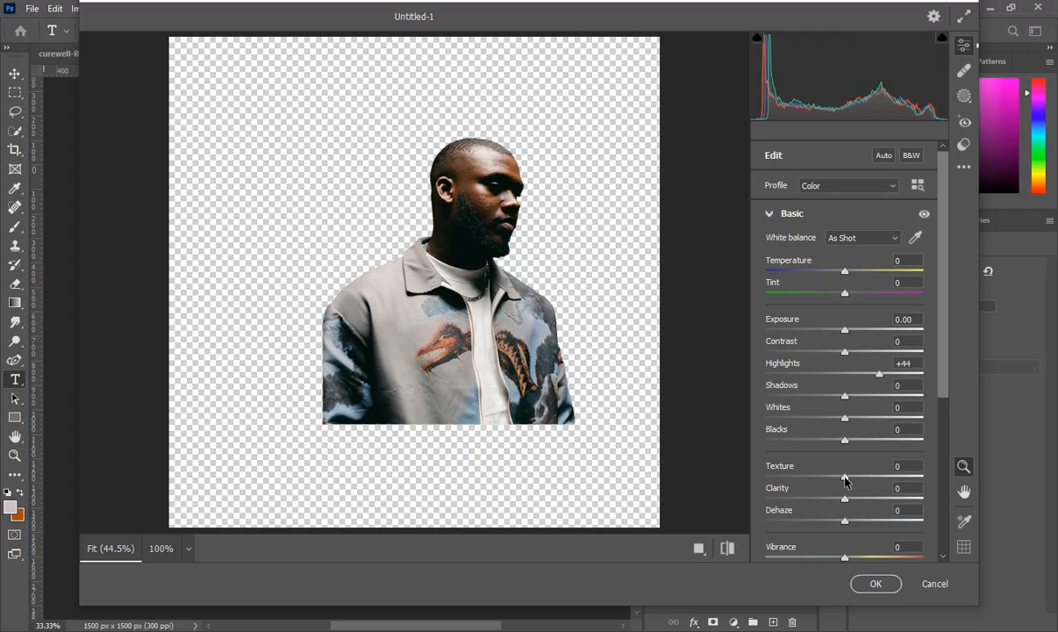
{"action": "left_click_drag", "start_coordinate": [846, 478], "coordinate": [854, 481]}
{"action": "left_click", "coordinate": [877, 584]}
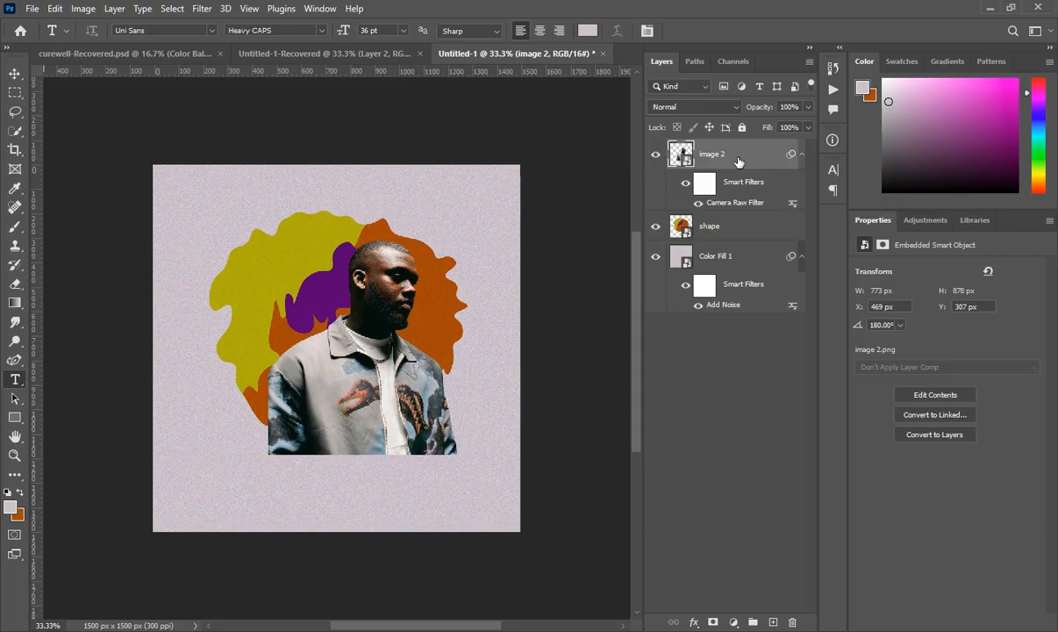
- Add a Black & White filter tinted at hue 295 with very low saturation
{"action": "key", "text": "alt+shift+ctrl+b"}
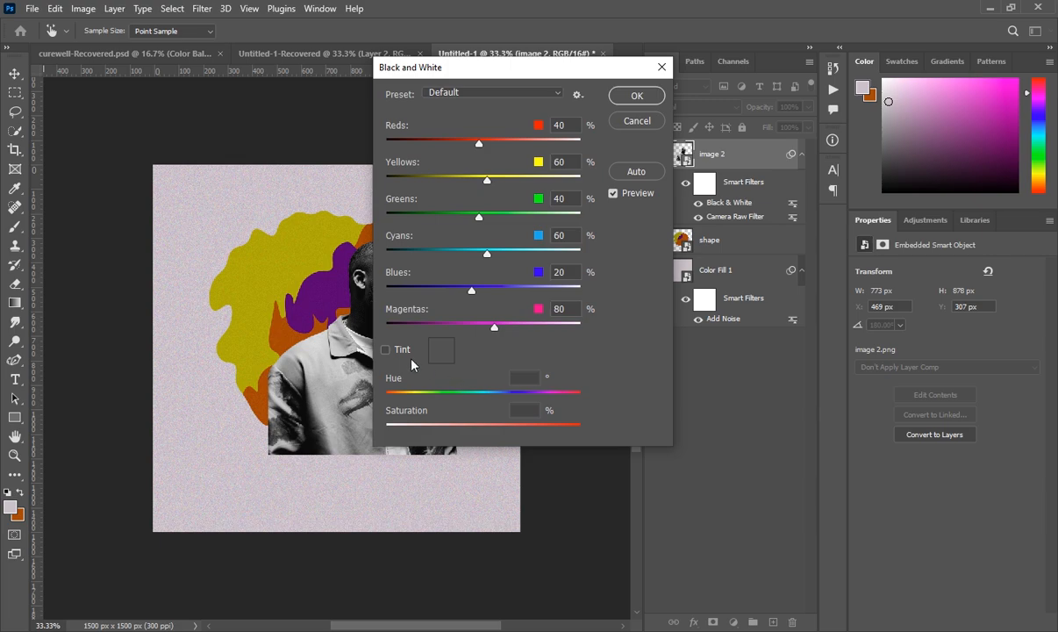
{"action": "left_click", "coordinate": [385, 349]}
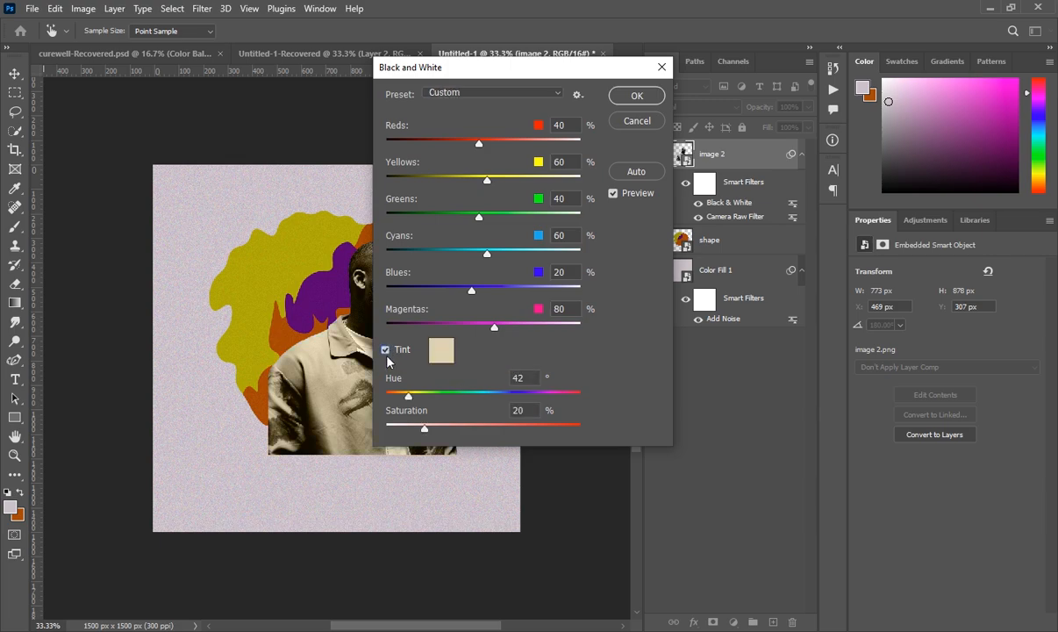
{"action": "left_click_drag", "start_coordinate": [412, 402], "coordinate": [546, 402]}
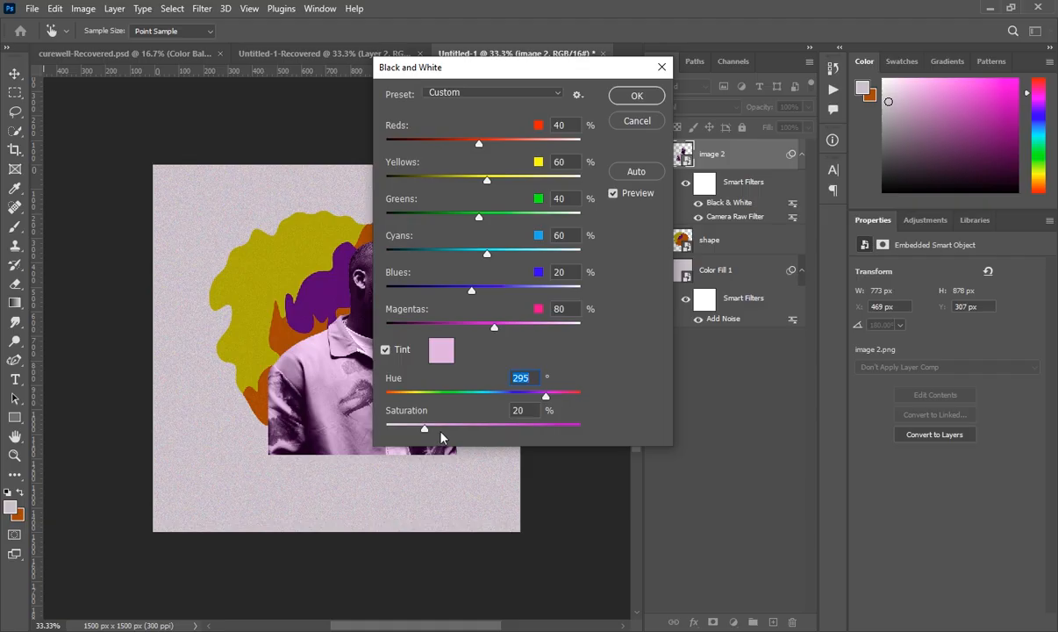
{"action": "left_click_drag", "start_coordinate": [426, 431], "coordinate": [398, 431]}
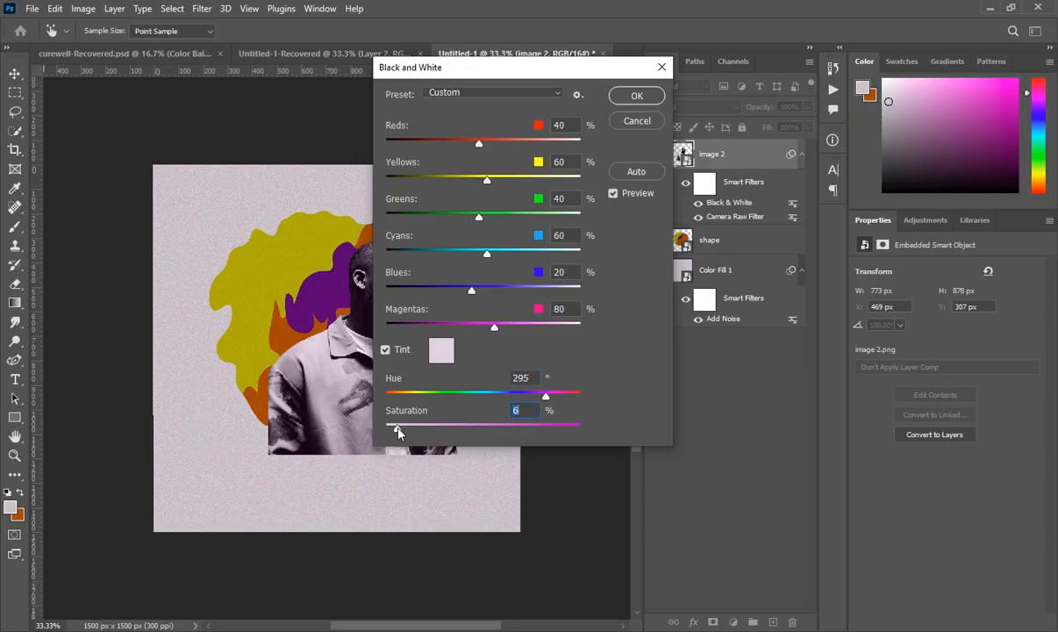
{"action": "left_click", "coordinate": [641, 98]}
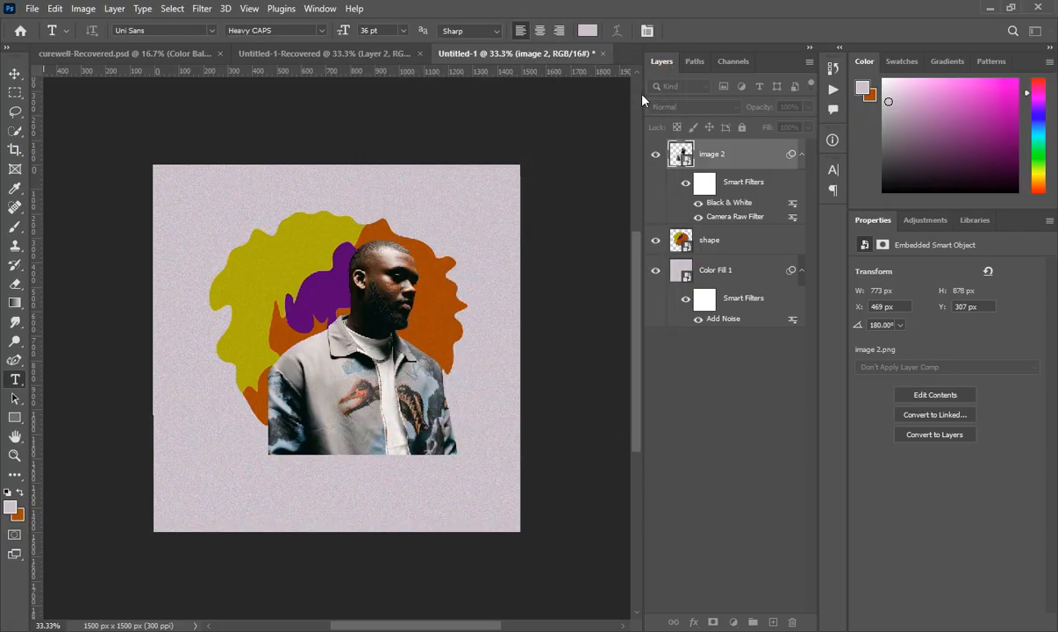
- Clip image 2 into the blob shape and add a Drop Shadow effect
{"action": "right_click", "coordinate": [737, 155]}
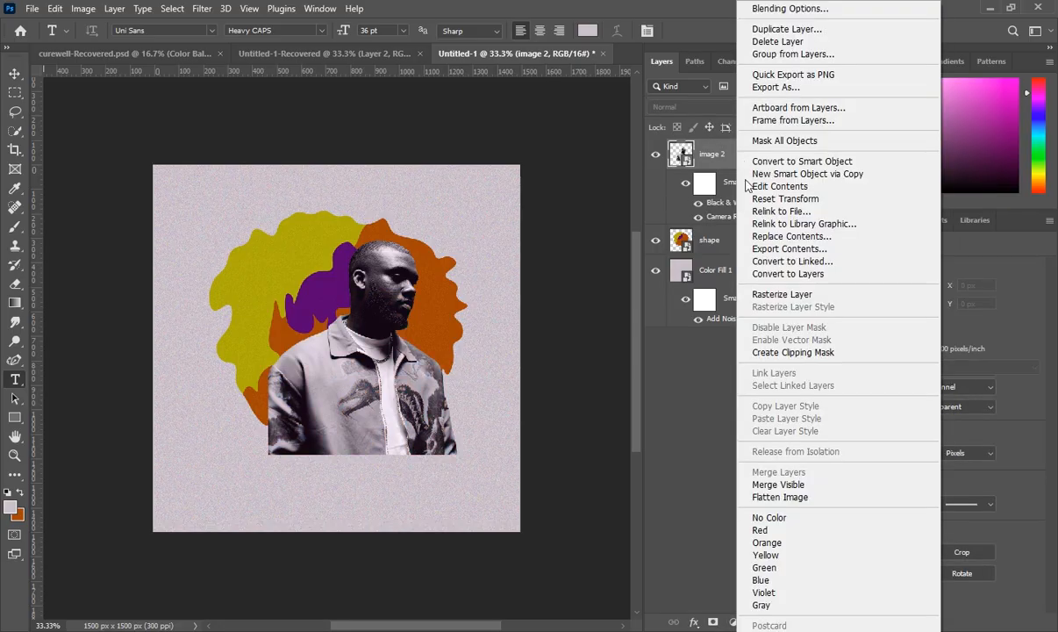
{"action": "left_click", "coordinate": [795, 352]}
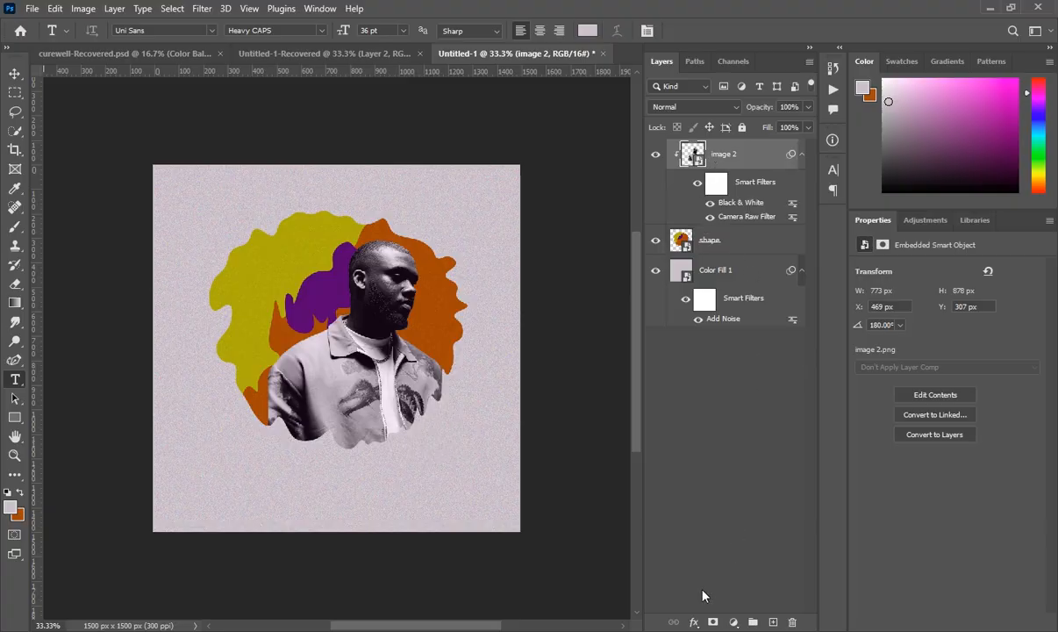
{"action": "left_click", "coordinate": [695, 621]}
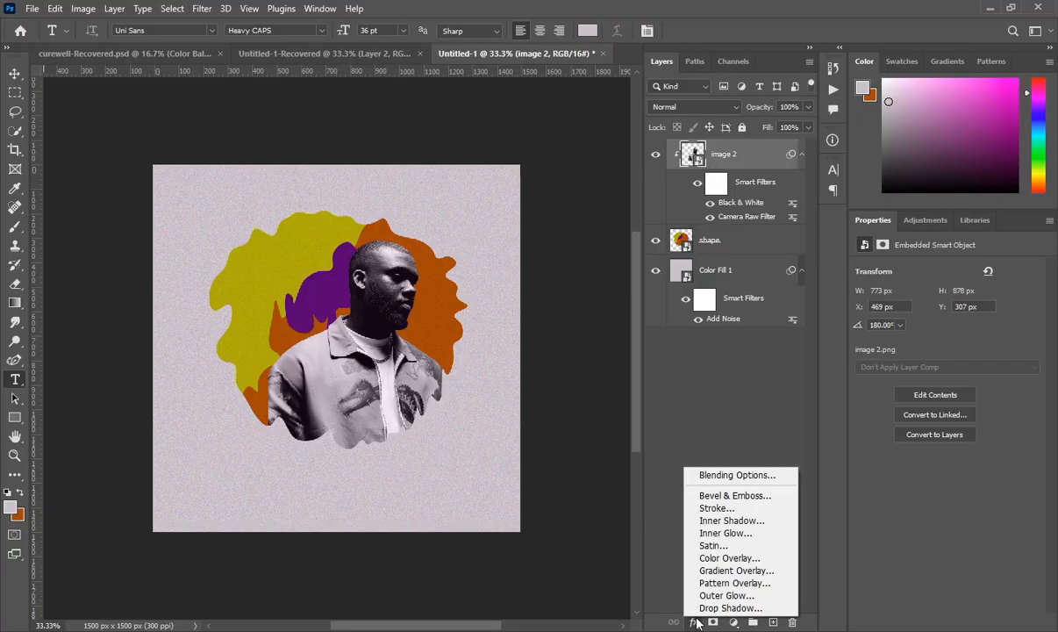
{"action": "left_click", "coordinate": [703, 610]}
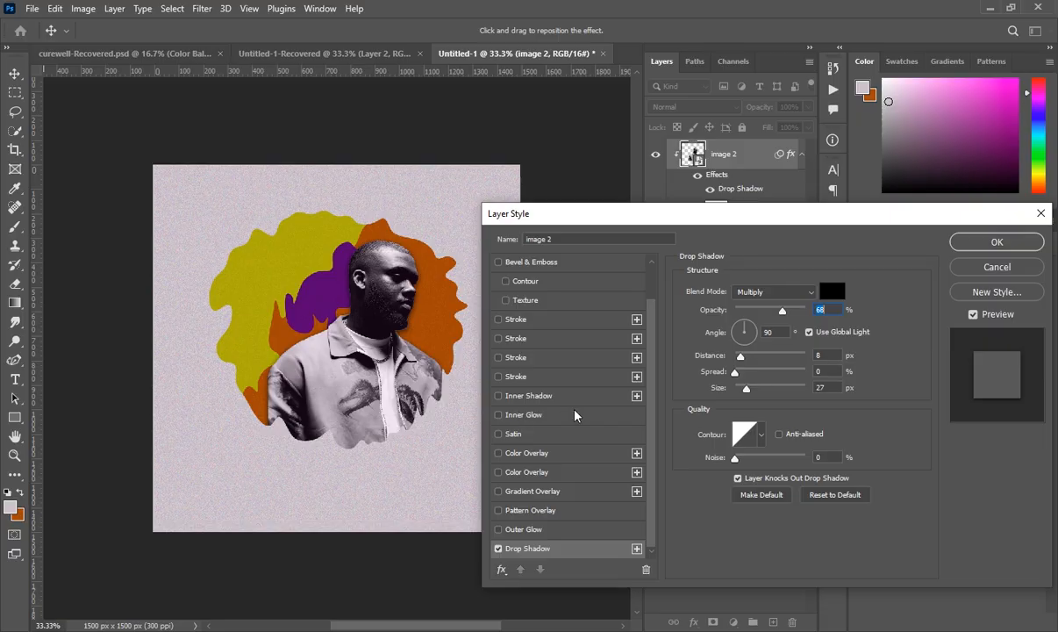
- Make the drop shadow white in Normal mode with a harder contour
{"action": "left_click", "coordinate": [834, 296]}
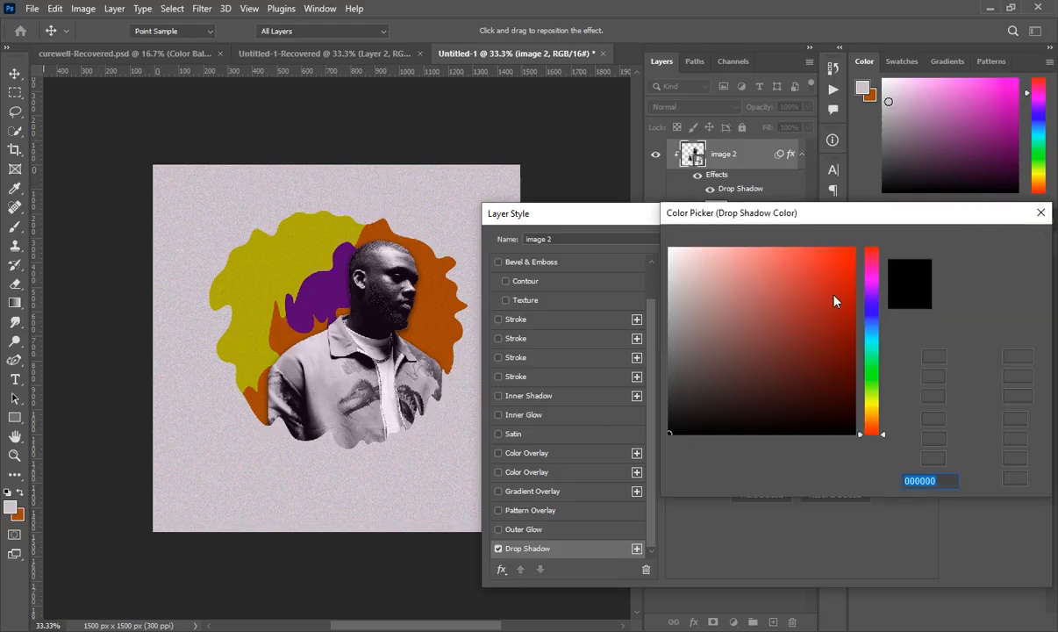
{"action": "left_click", "coordinate": [671, 250]}
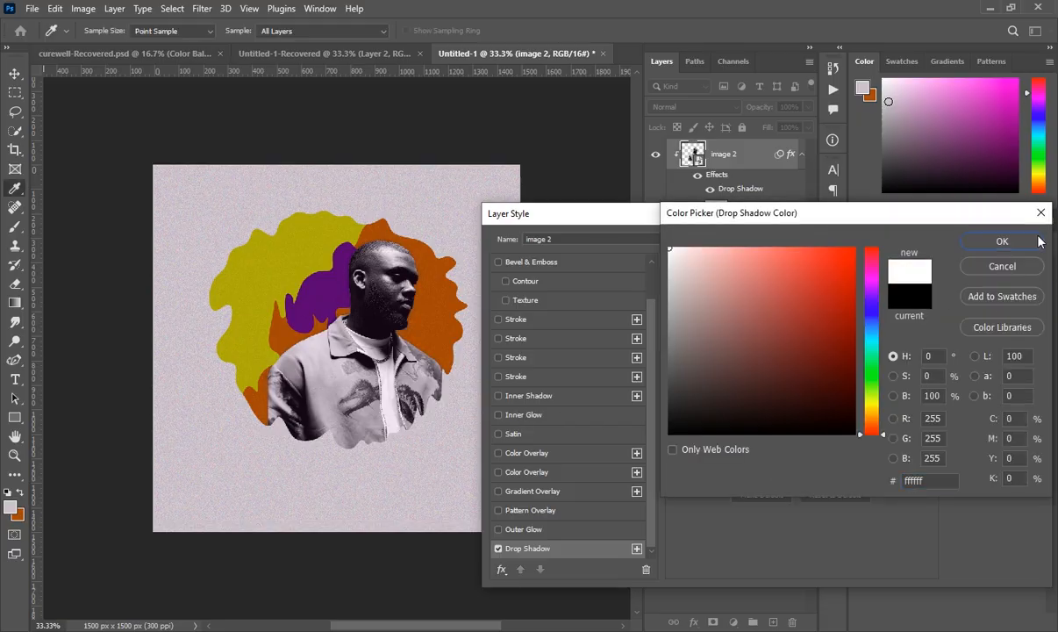
{"action": "left_click", "coordinate": [985, 237]}
{"action": "left_click", "coordinate": [811, 294]}
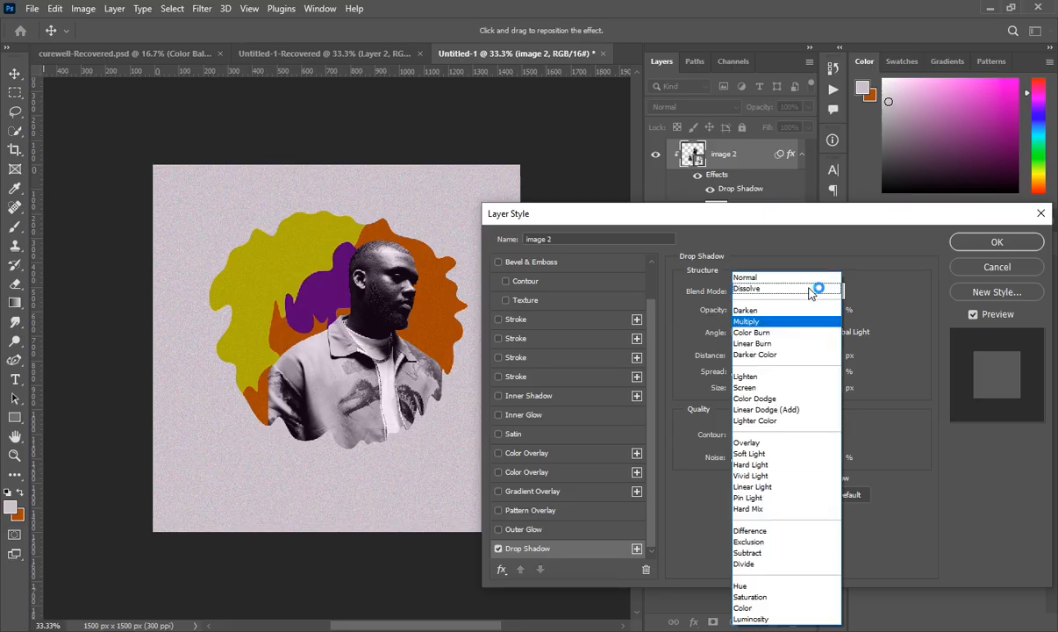
{"action": "left_click", "coordinate": [790, 277]}
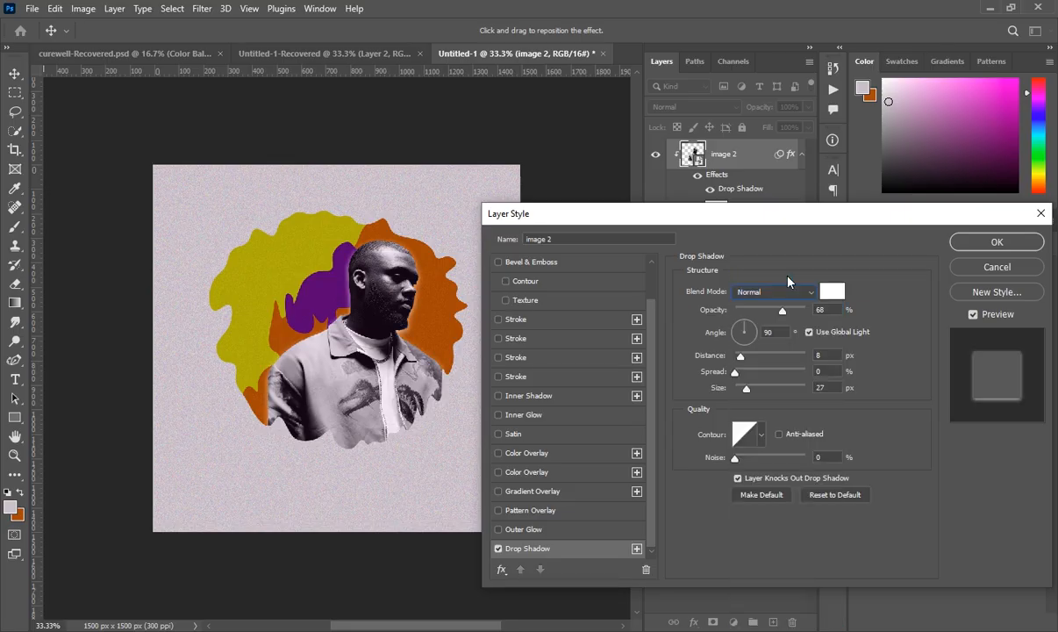
{"action": "left_click", "coordinate": [760, 436]}
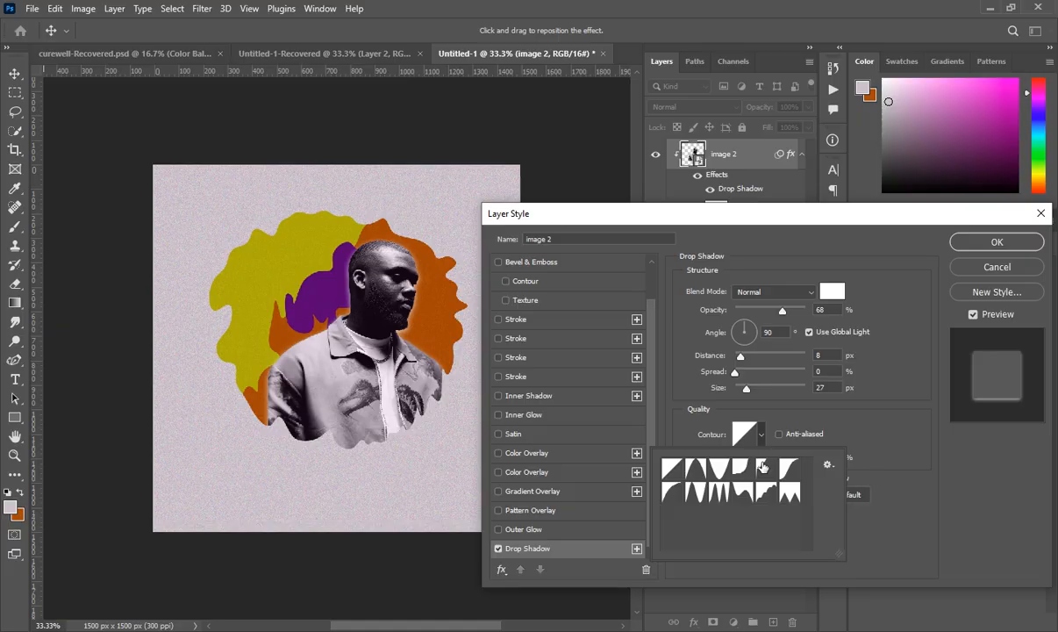
{"action": "left_click", "coordinate": [763, 467]}
{"action": "left_click", "coordinate": [861, 424]}
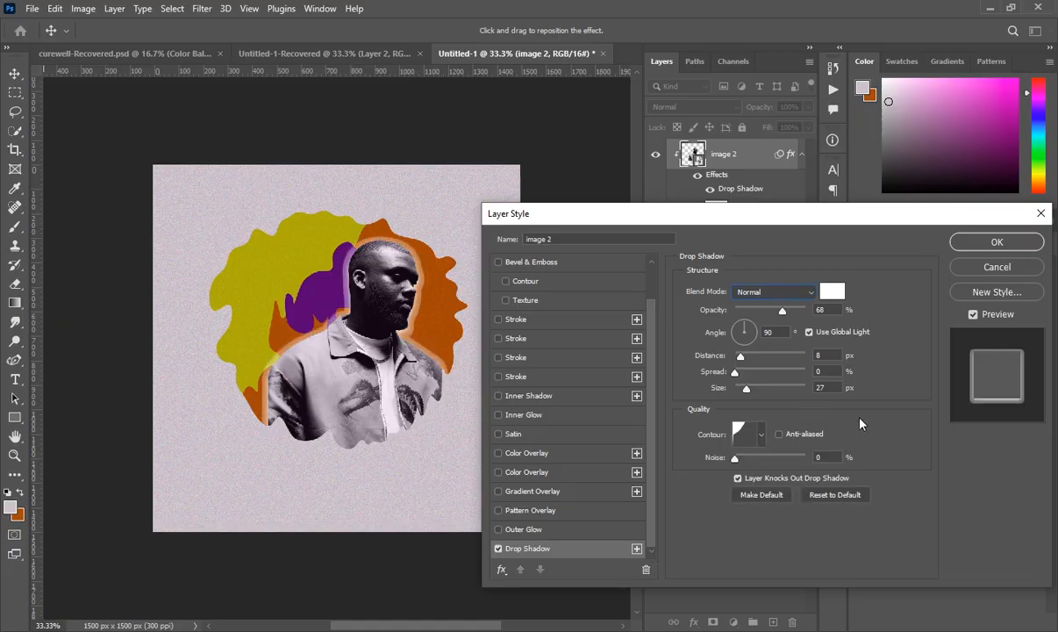
- Set the shadow to 100% opacity, angle near 0°, 6 px size, 7 px distance
{"action": "left_click_drag", "start_coordinate": [784, 312], "coordinate": [806, 311]}
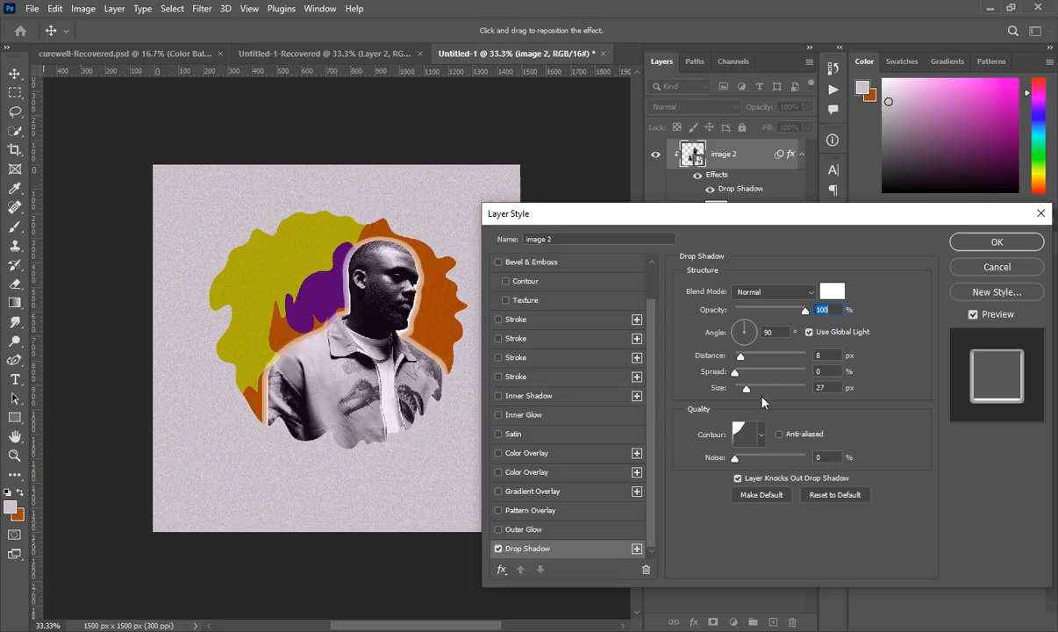
{"action": "left_click_drag", "start_coordinate": [747, 393], "coordinate": [745, 393]}
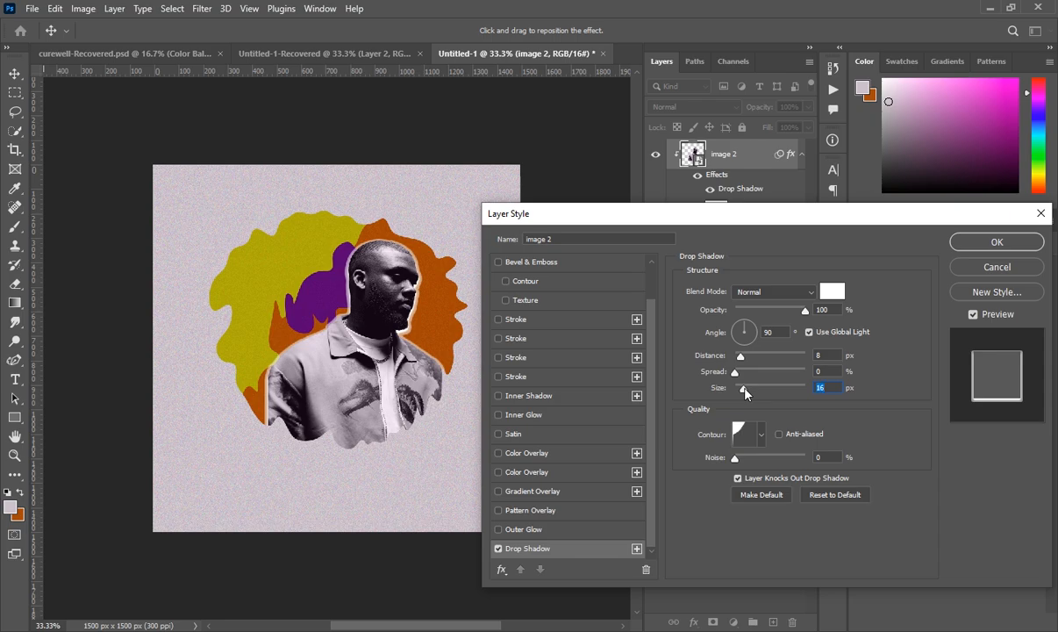
{"action": "left_click", "coordinate": [728, 339]}
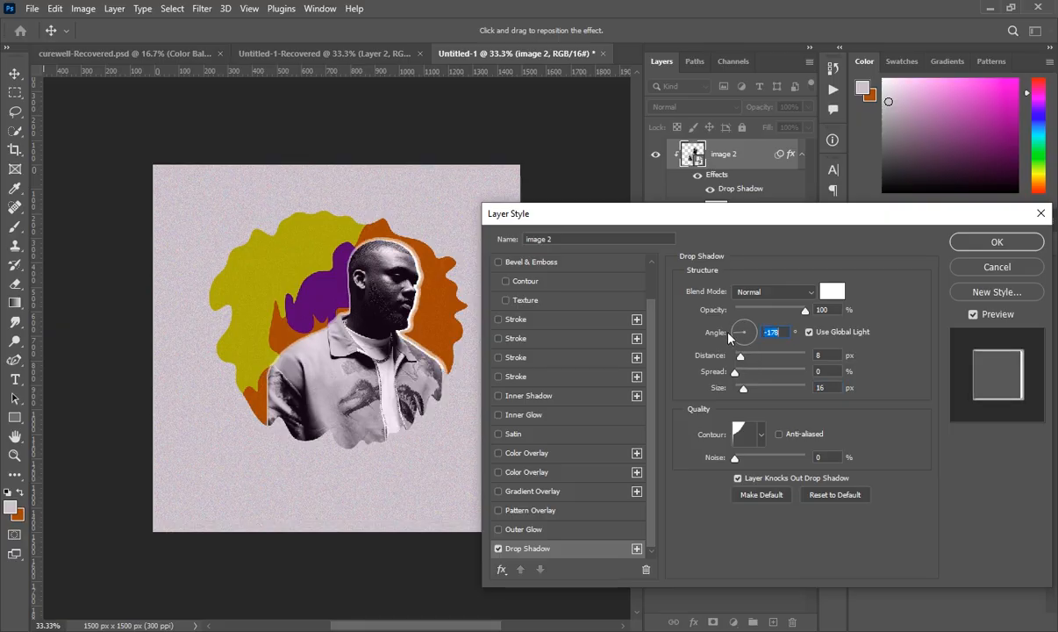
{"action": "left_click_drag", "start_coordinate": [735, 335], "coordinate": [758, 334]}
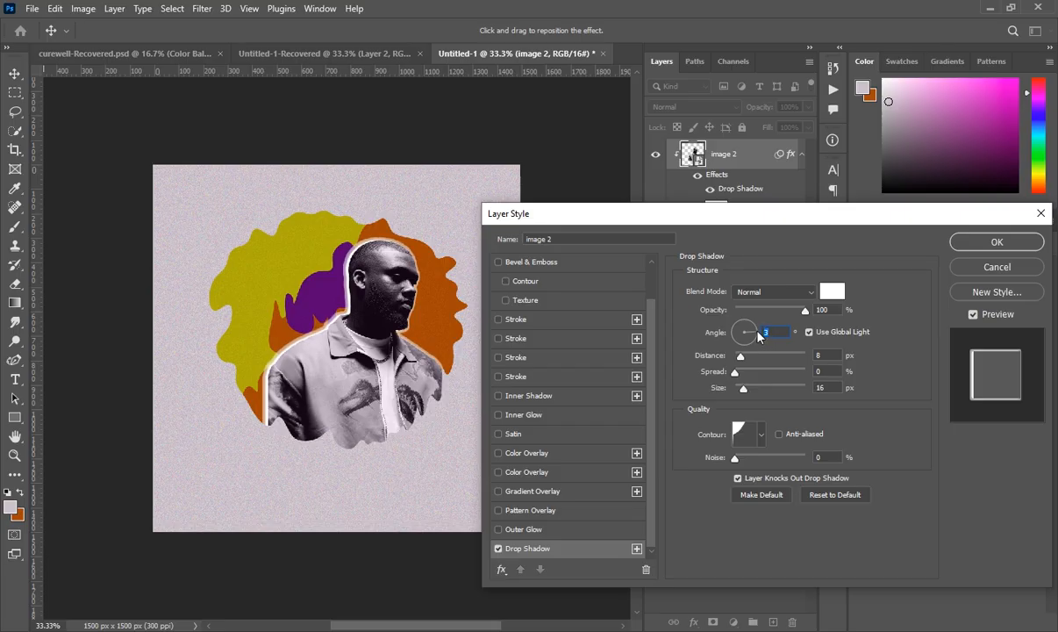
{"action": "left_click_drag", "start_coordinate": [745, 388], "coordinate": [740, 389]}
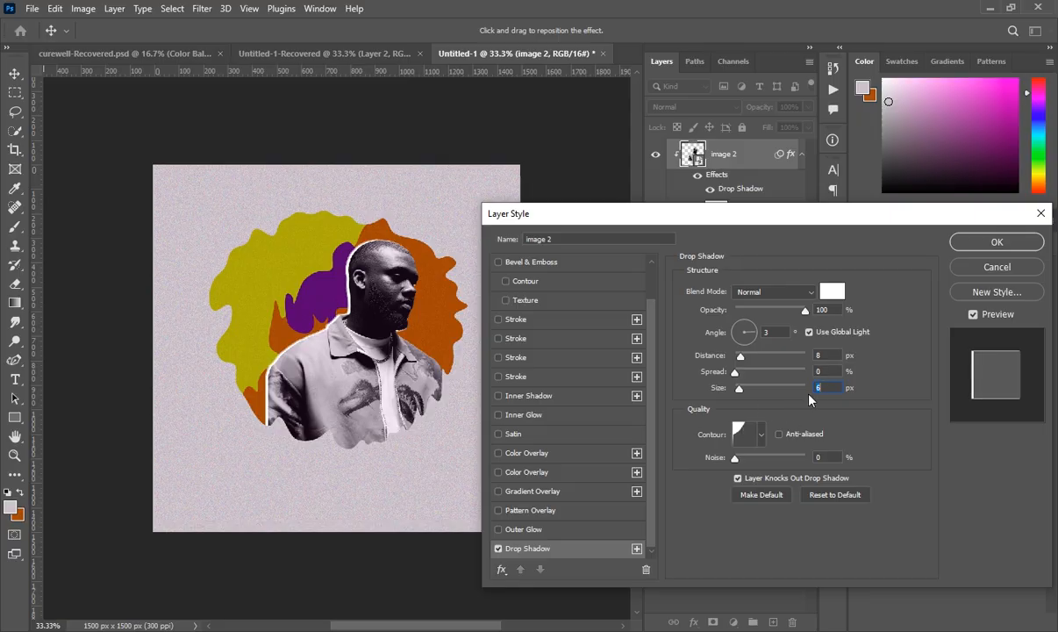
{"action": "left_click", "coordinate": [742, 360]}
{"action": "left_click", "coordinate": [1014, 244]}
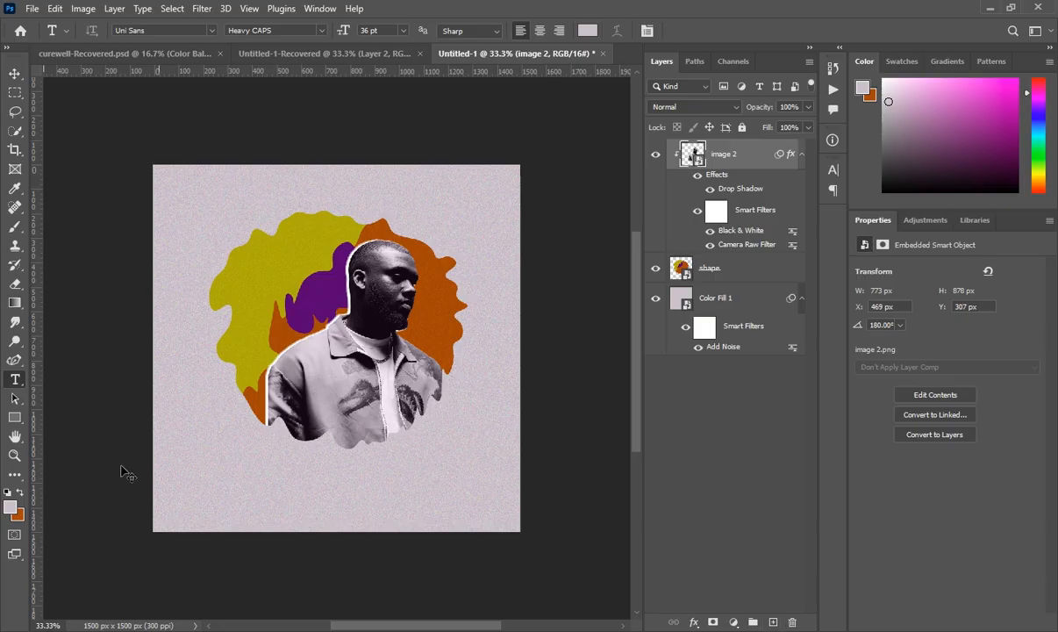
- Check the finished poster for reference, then add a new layer on top in Untitled-1
{"action": "left_click", "coordinate": [326, 56]}
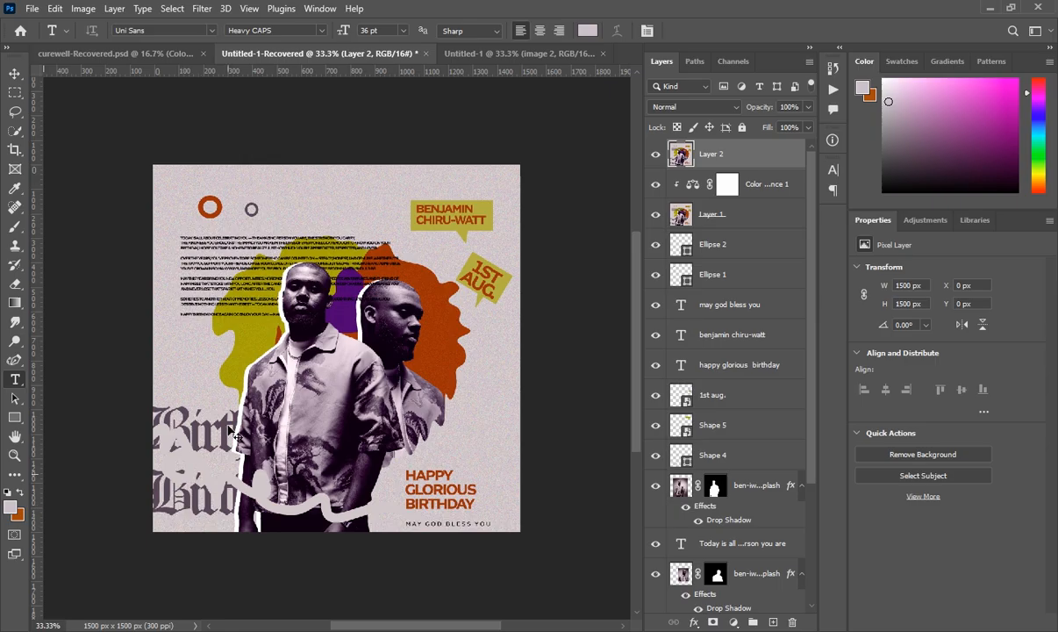
{"action": "left_click", "coordinate": [497, 55]}
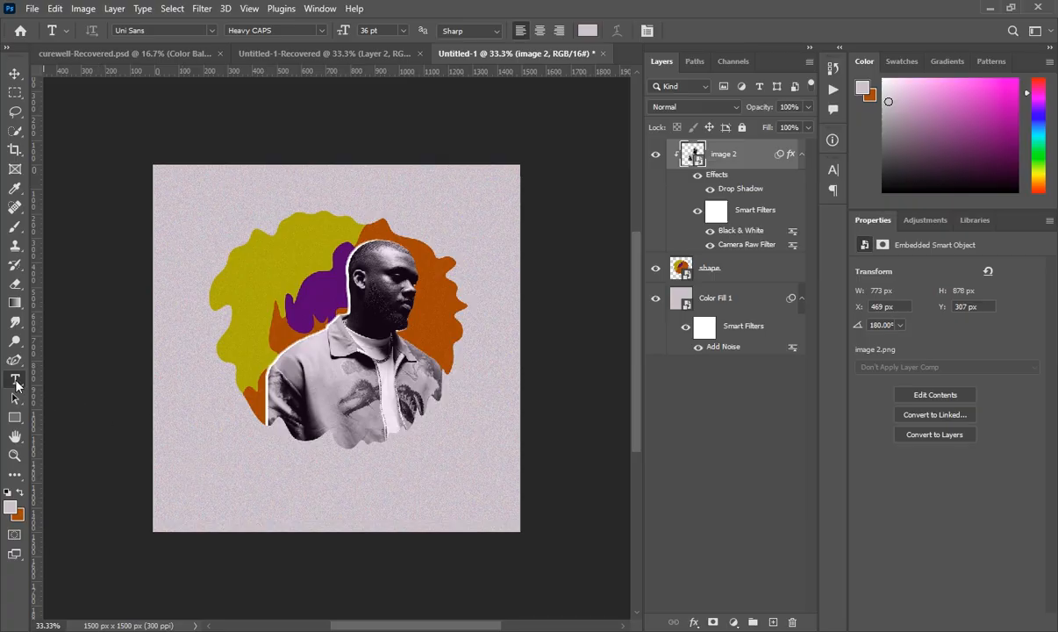
{"action": "left_click", "coordinate": [776, 622]}
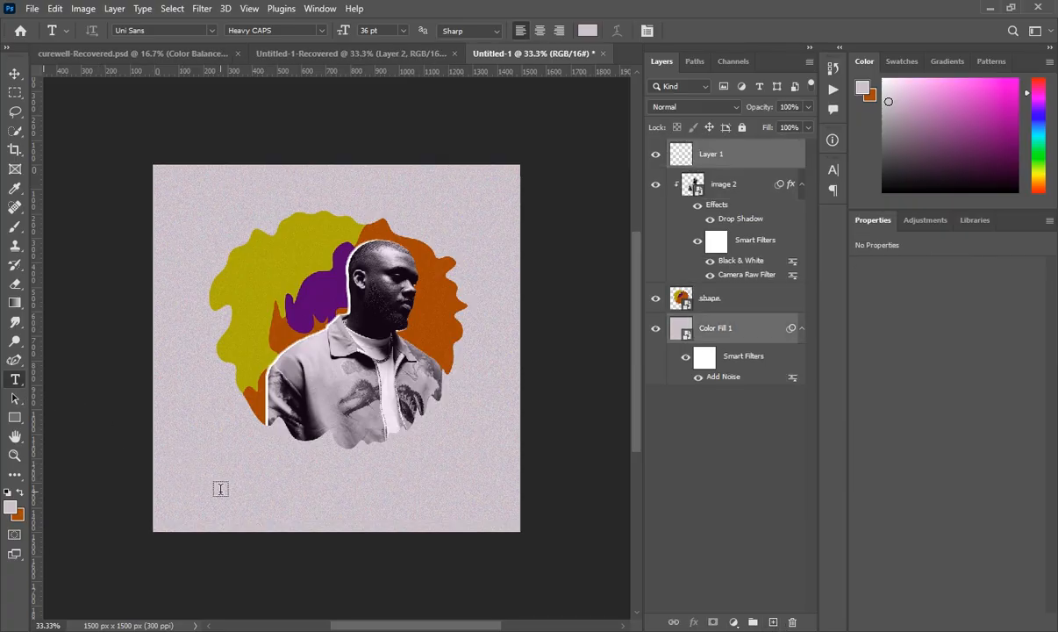
- Start LOREM IPSUM text below the portrait, coloured orange #a4460b sampled from the blob
{"action": "left_click", "coordinate": [731, 149]}
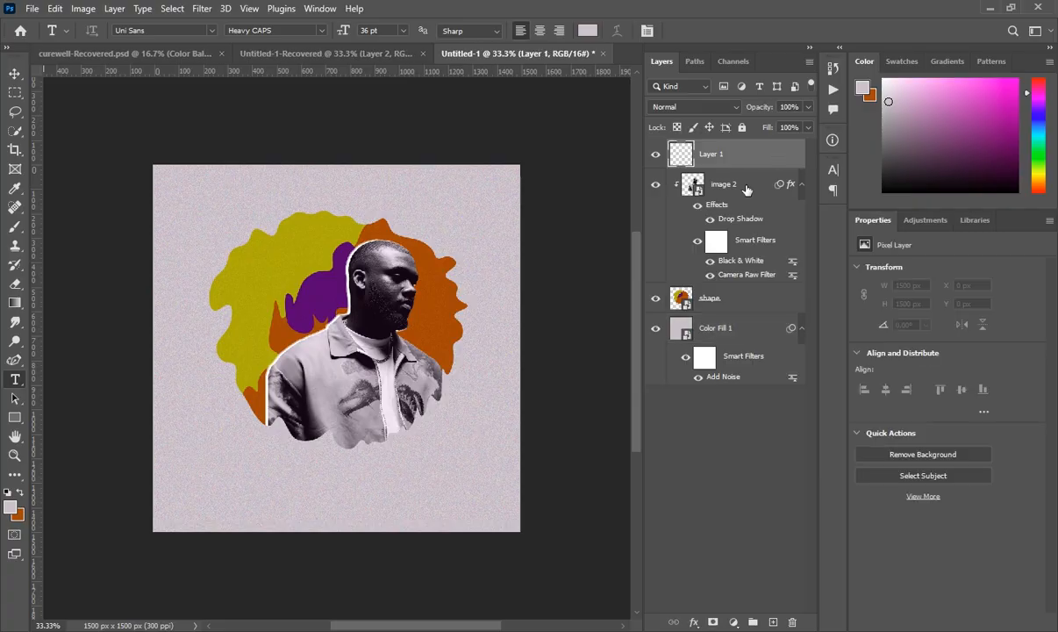
{"action": "left_click", "coordinate": [232, 479]}
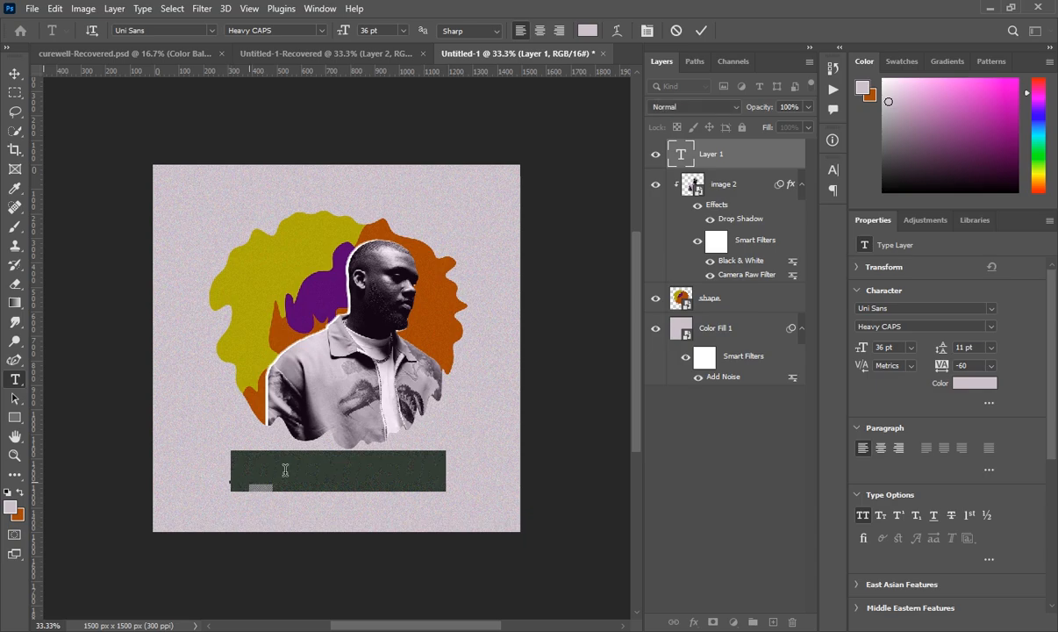
{"action": "left_click", "coordinate": [969, 385]}
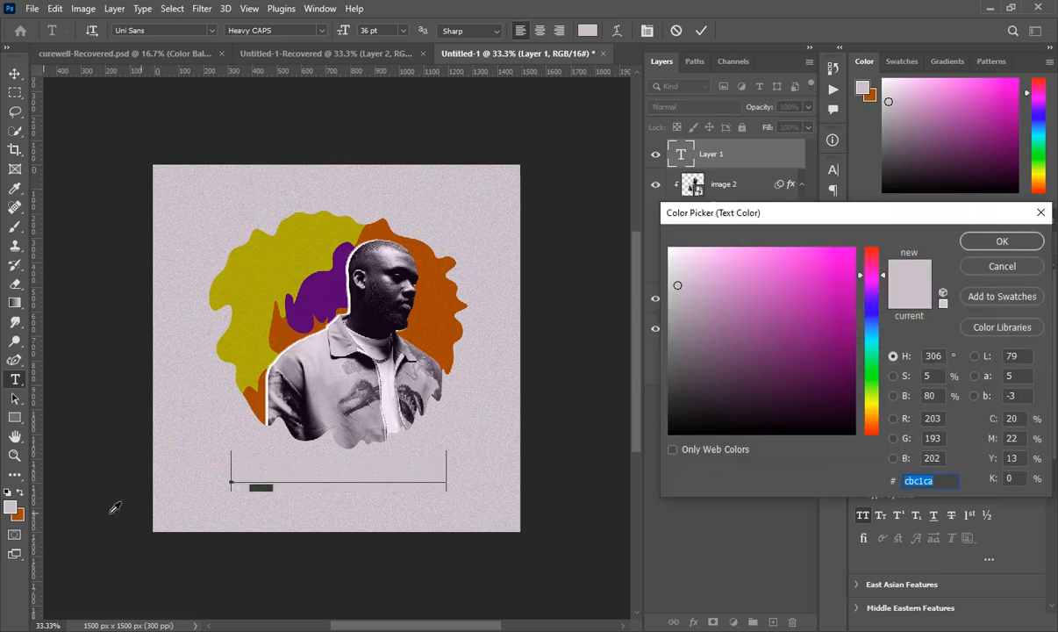
{"action": "left_click", "coordinate": [25, 512]}
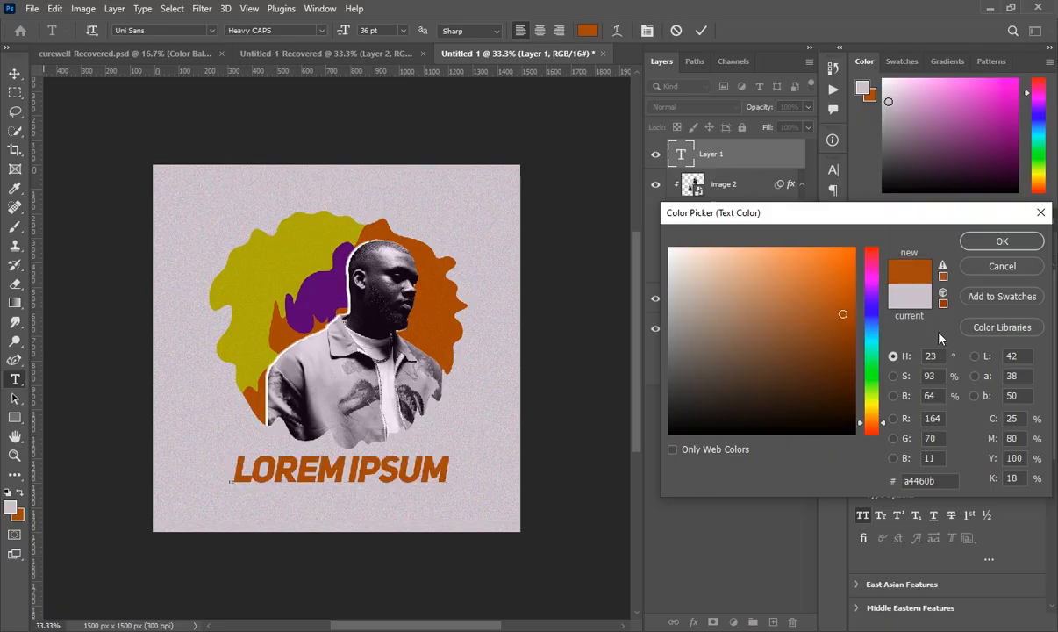
{"action": "left_click", "coordinate": [1005, 241]}
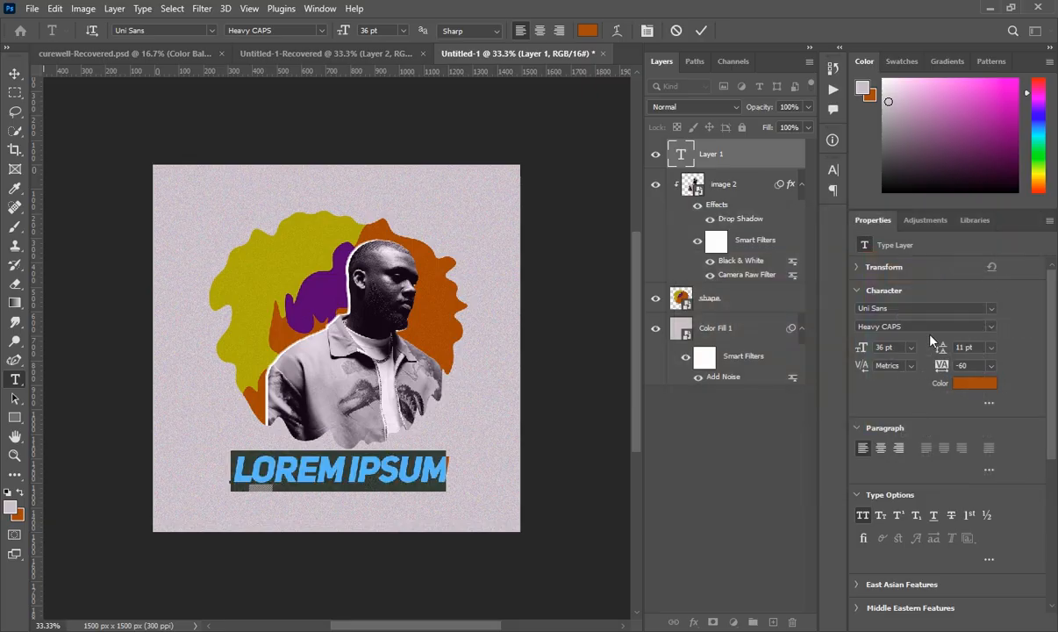
{"action": "left_click", "coordinate": [993, 309]}
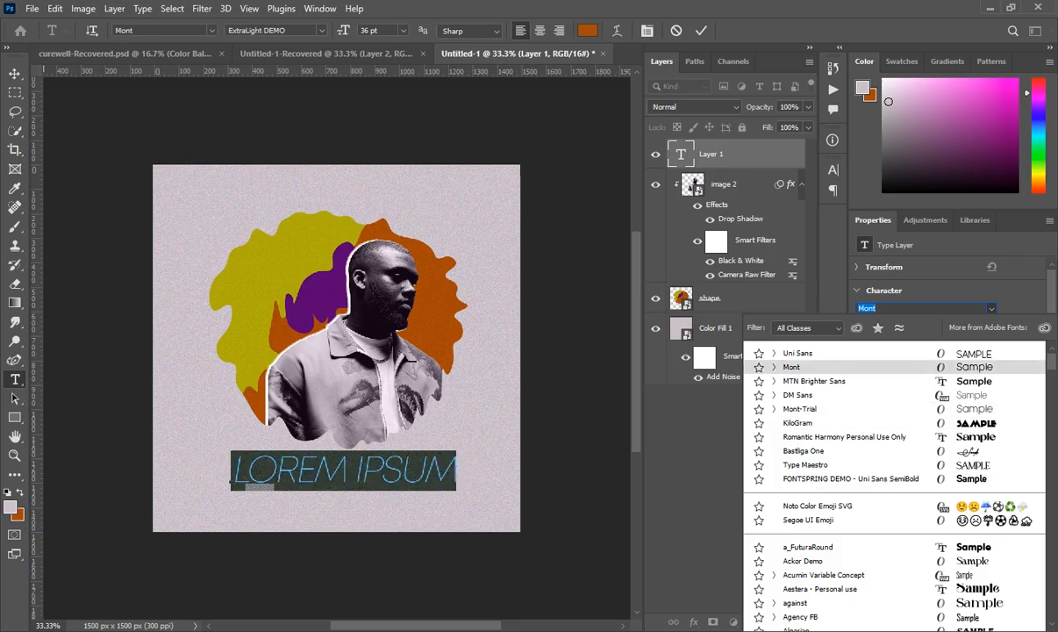
- Set the LOREM IPSUM text in Old English Text MT and toggle All Caps in the Character panel
{"action": "type", "text": "o"}
{"action": "type", "text": "ld English Text MT"}
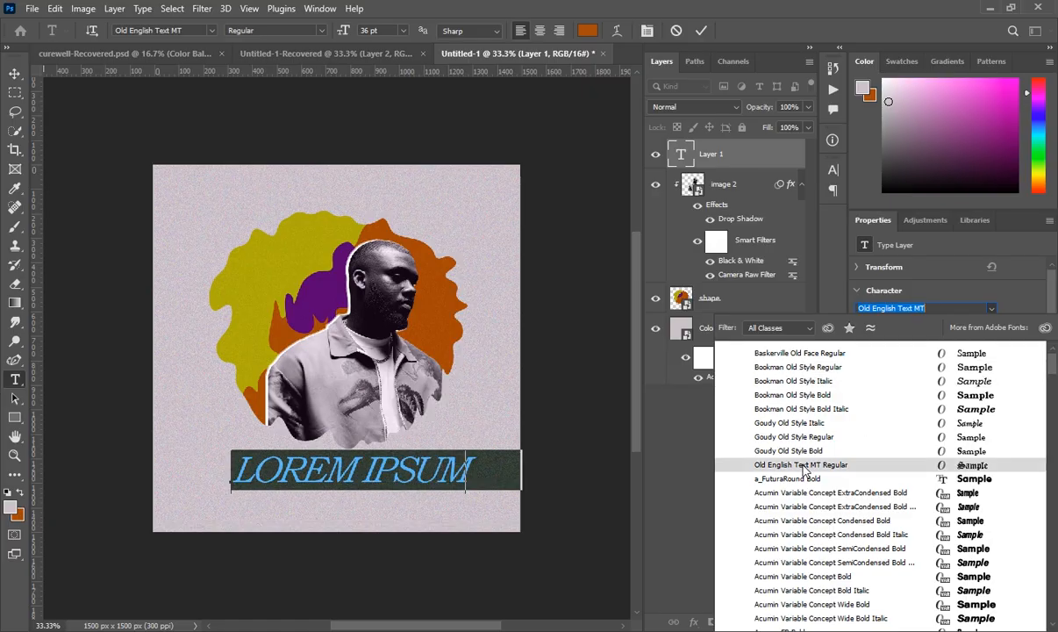
{"action": "left_click", "coordinate": [801, 466]}
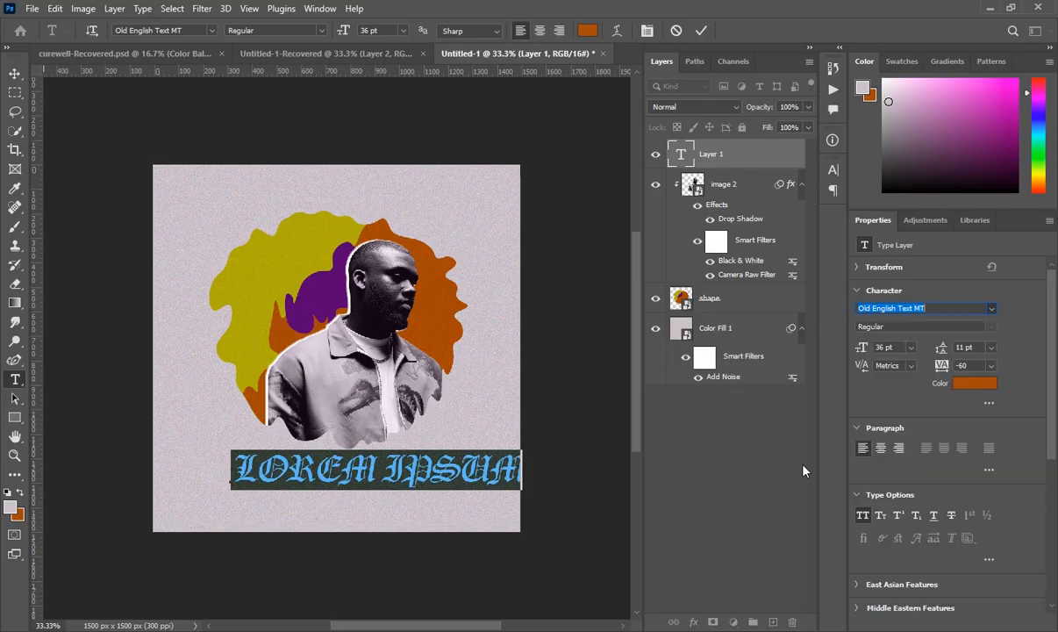
{"action": "left_click", "coordinate": [833, 169]}
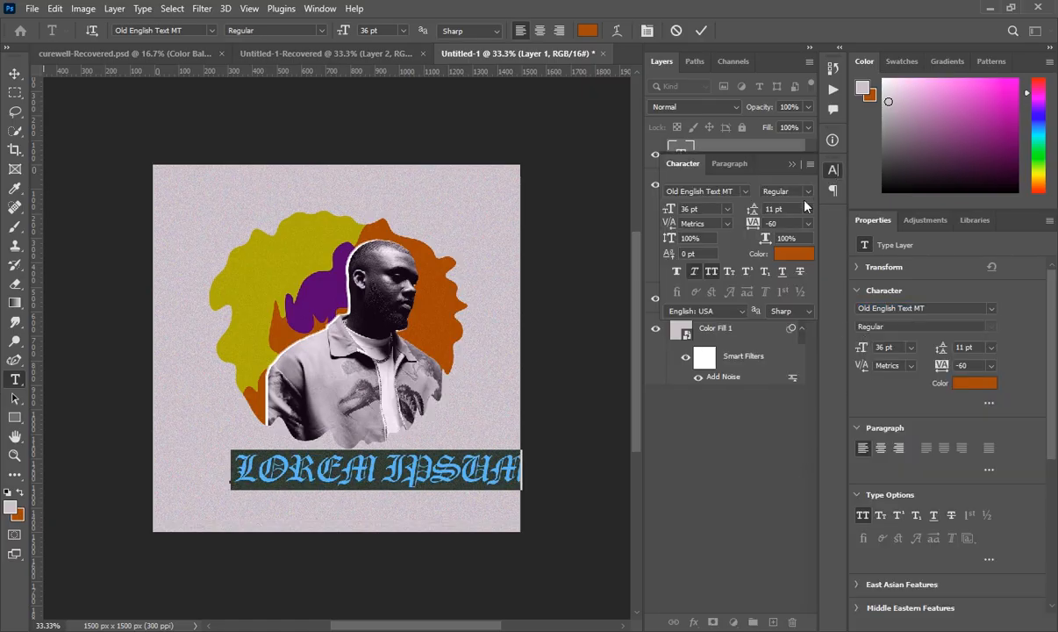
{"action": "left_click", "coordinate": [712, 271]}
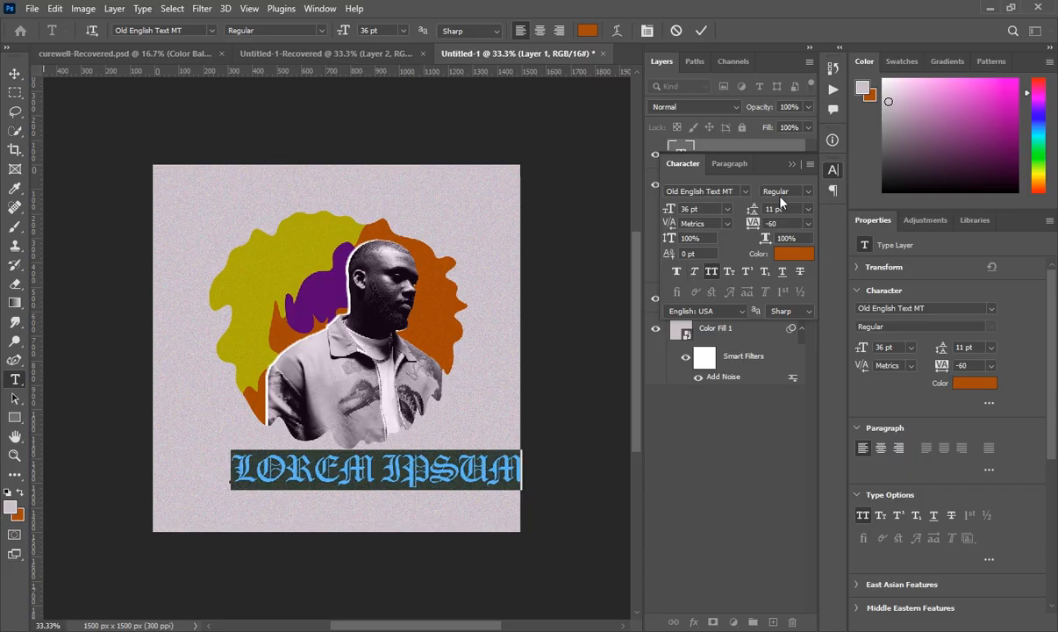
{"action": "left_click", "coordinate": [794, 164]}
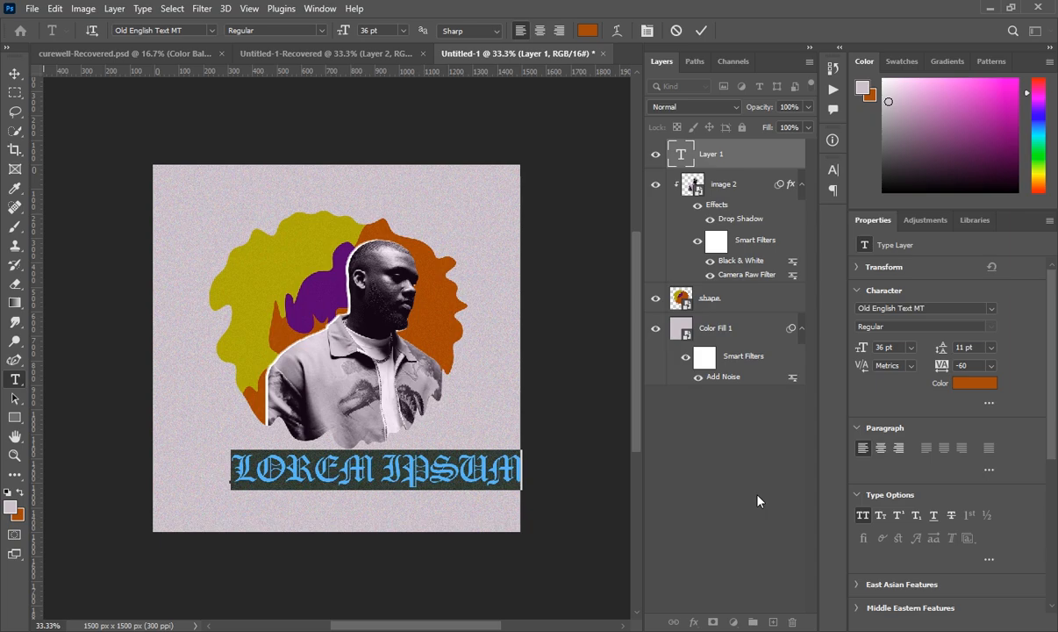
- Type 'Birthday' over the placeholder with All Caps turned off
{"action": "type", "text": "B"}
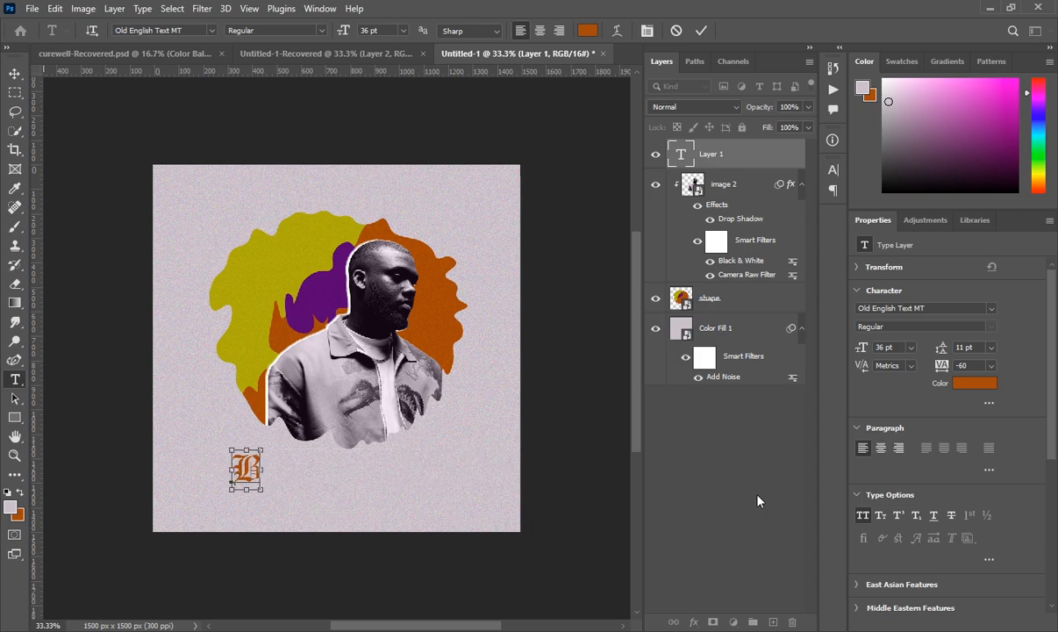
{"action": "key", "text": "ctrl+shift+k"}
{"action": "type", "text": "i"}
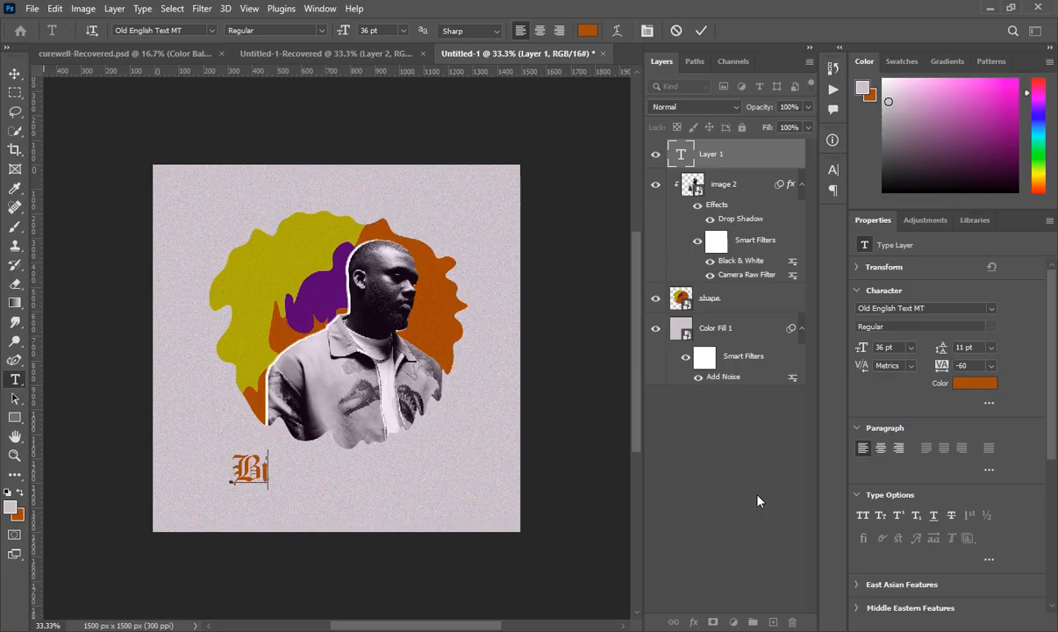
{"action": "type", "text": "rth"}
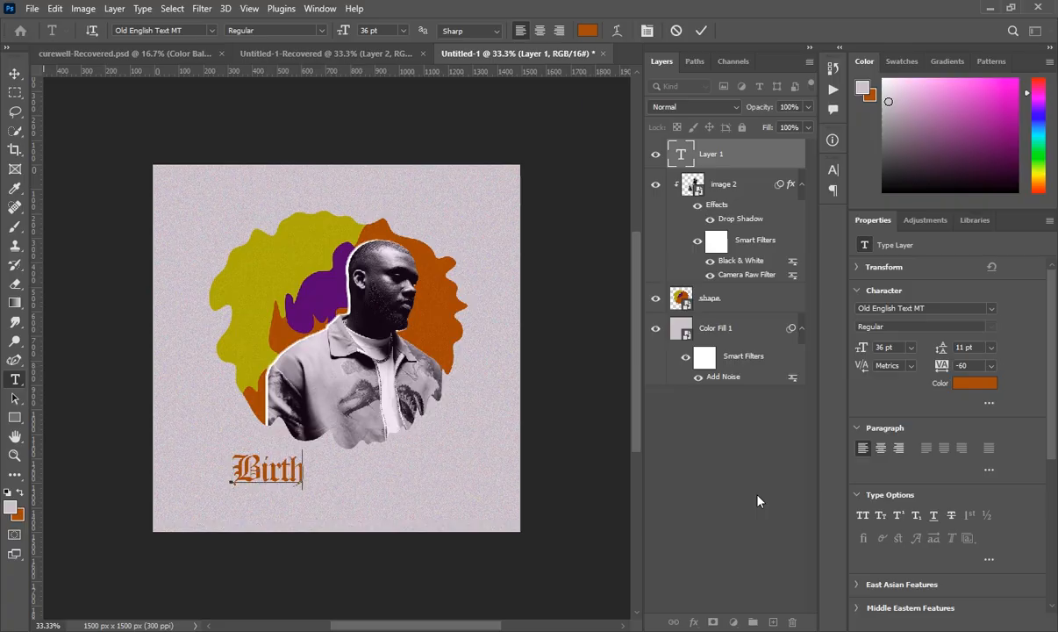
{"action": "type", "text": "day"}
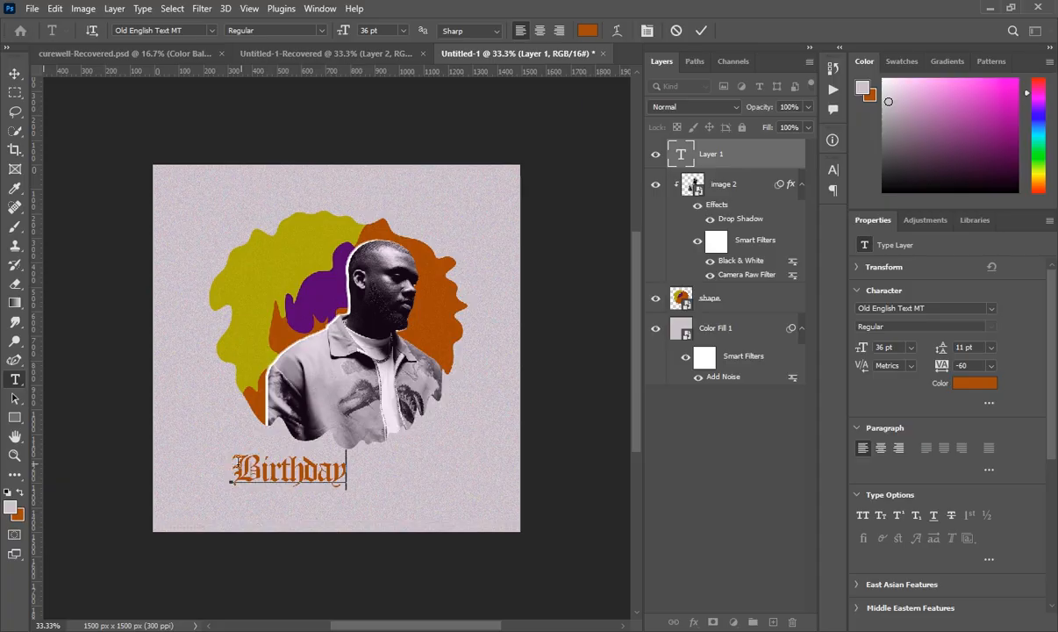
- Enlarge Birthday to 60 pt, move it to the lower-left edge, and commit the text
{"action": "left_click_drag", "start_coordinate": [232, 480], "coordinate": [417, 489]}
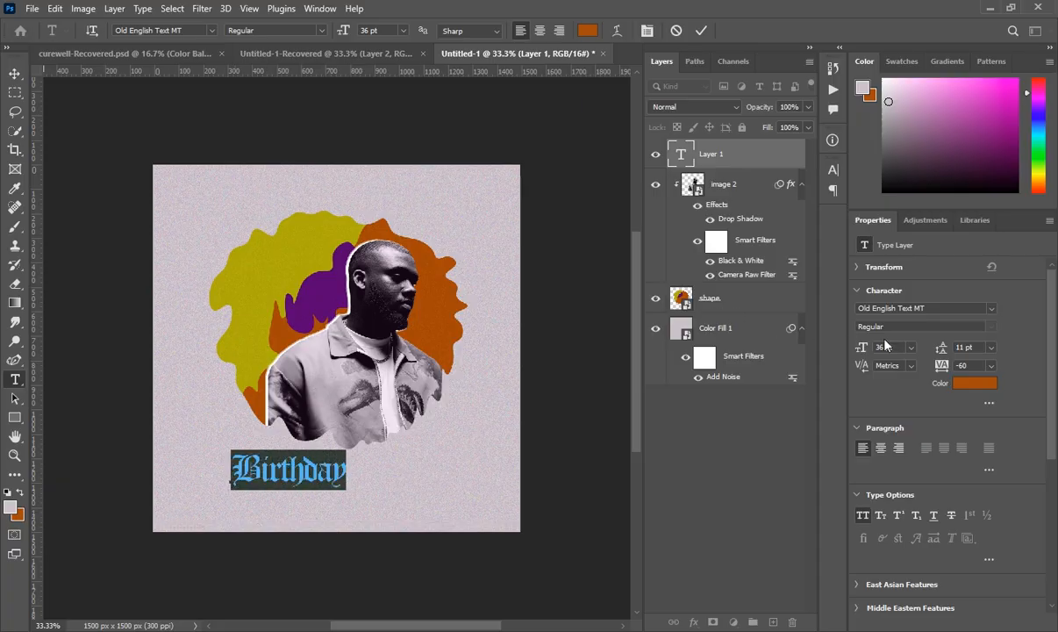
{"action": "left_click", "coordinate": [911, 348]}
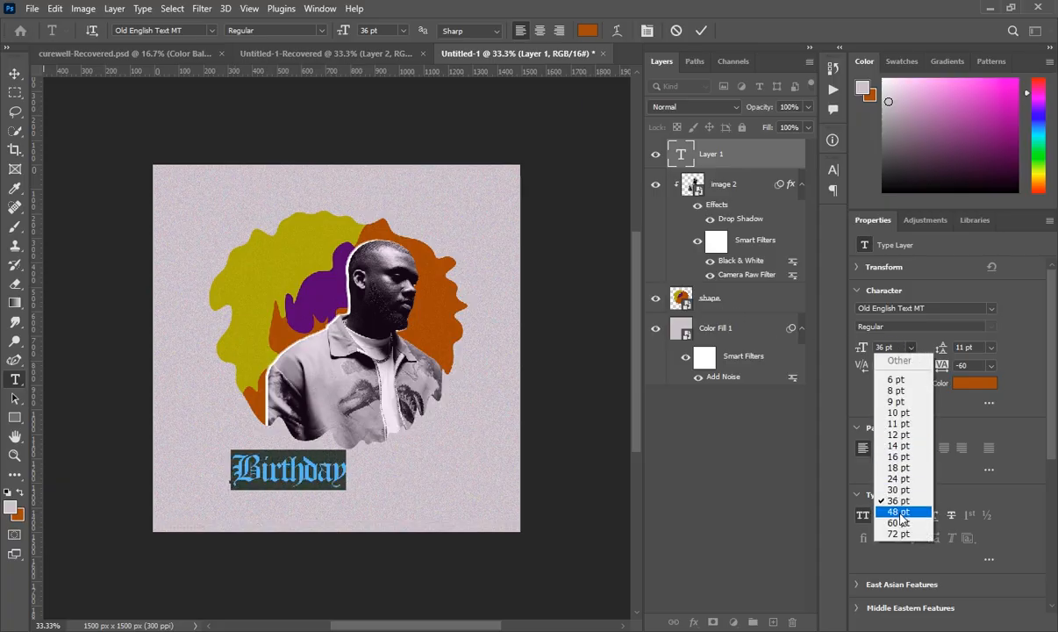
{"action": "left_click", "coordinate": [899, 516]}
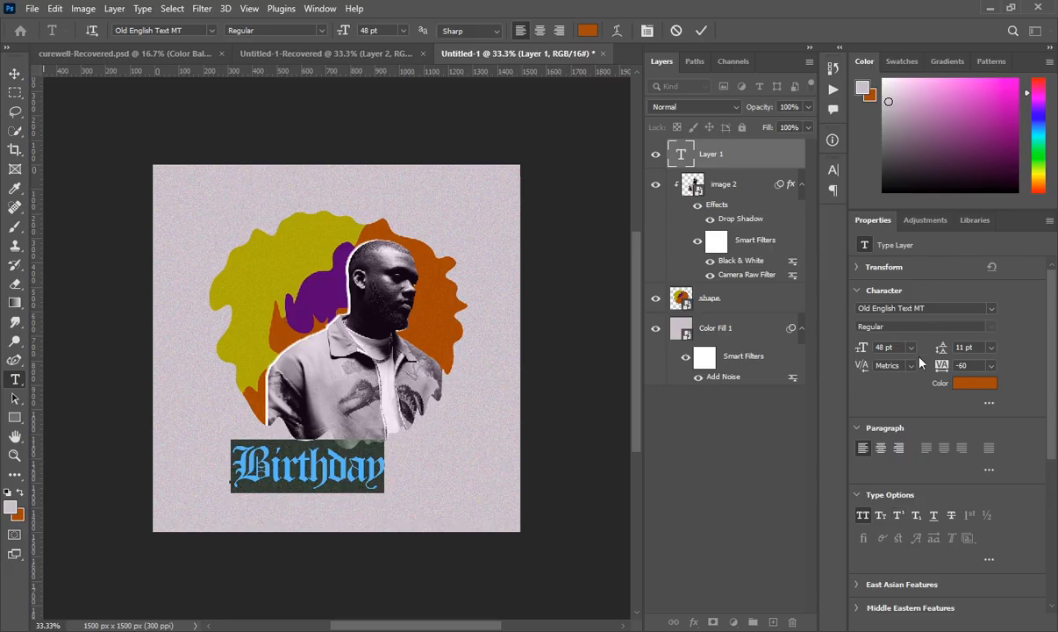
{"action": "left_click", "coordinate": [911, 347]}
{"action": "left_click", "coordinate": [897, 521]}
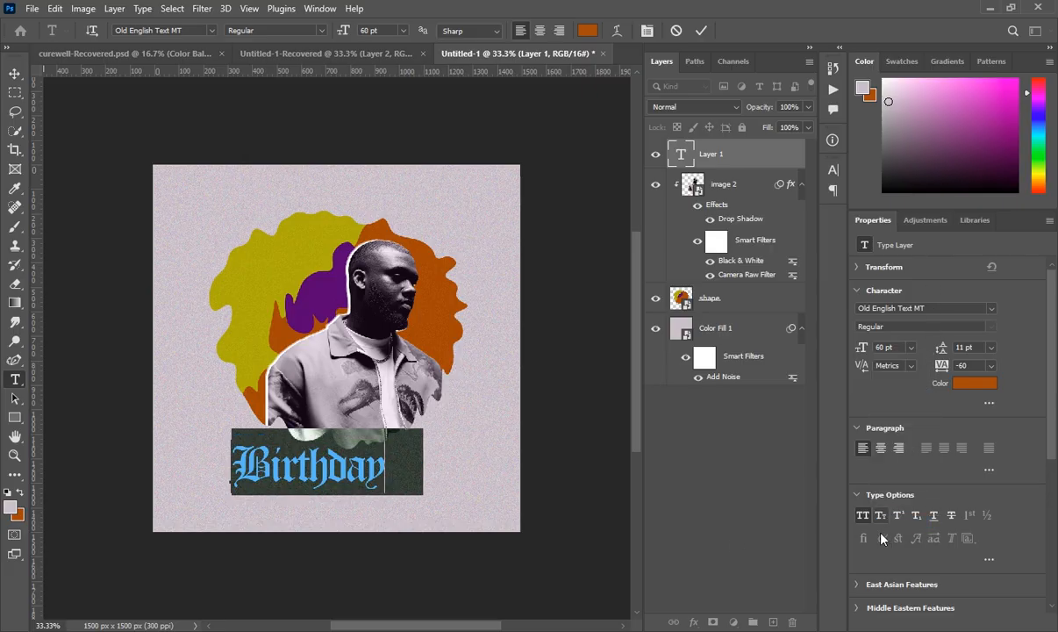
{"action": "left_click_drag", "start_coordinate": [350, 552], "coordinate": [288, 577]}
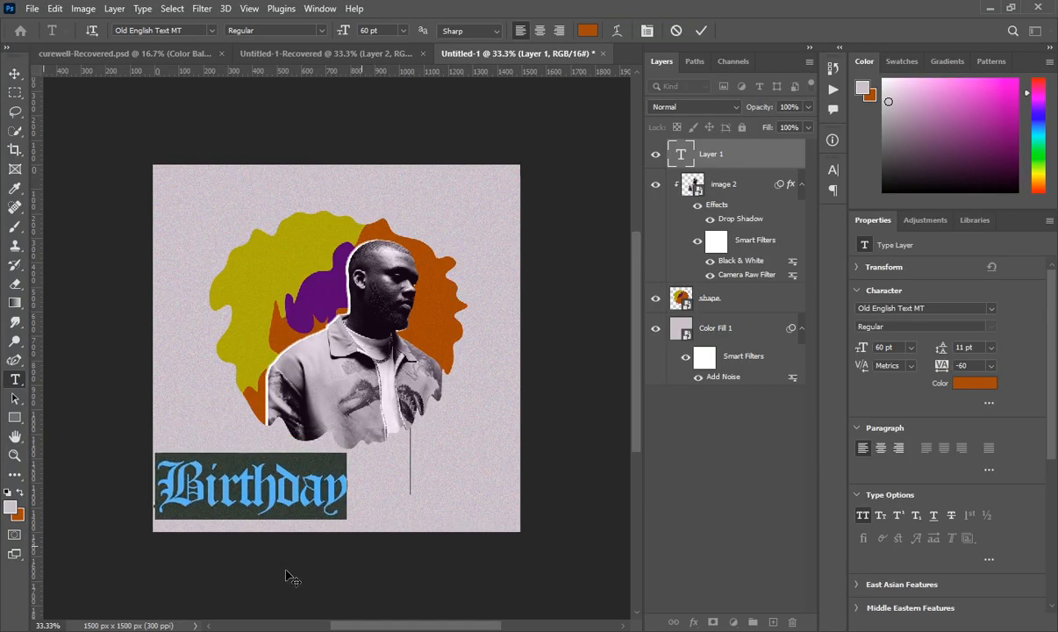
{"action": "left_click", "coordinate": [711, 152]}
{"action": "left_click", "coordinate": [694, 106]}
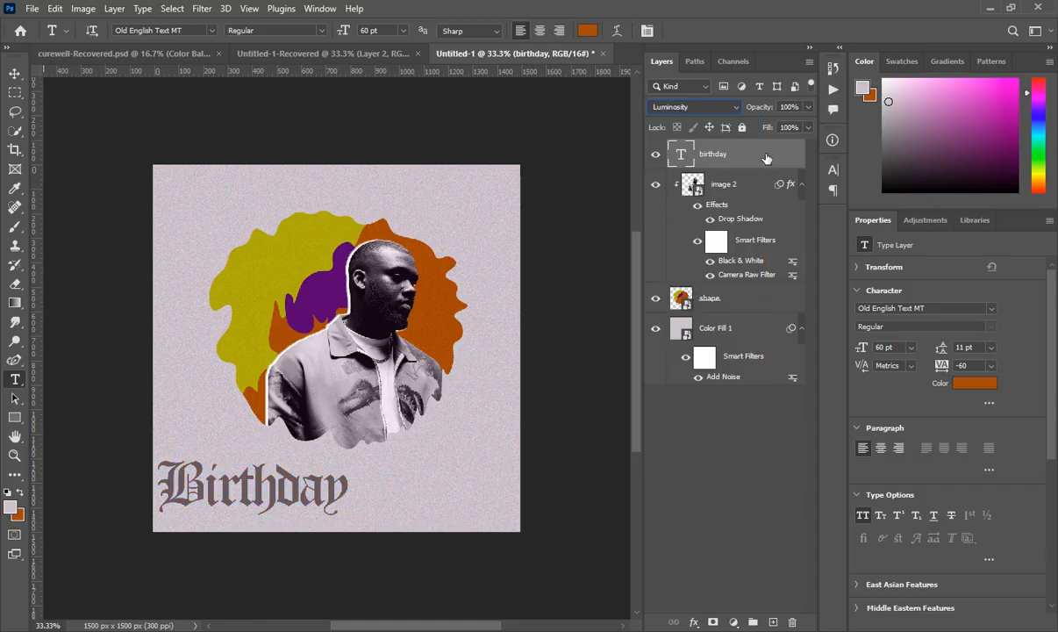
- Duplicate the Birthday layer and shift the copy up directly above the original
{"action": "key", "text": "ctrl+j"}
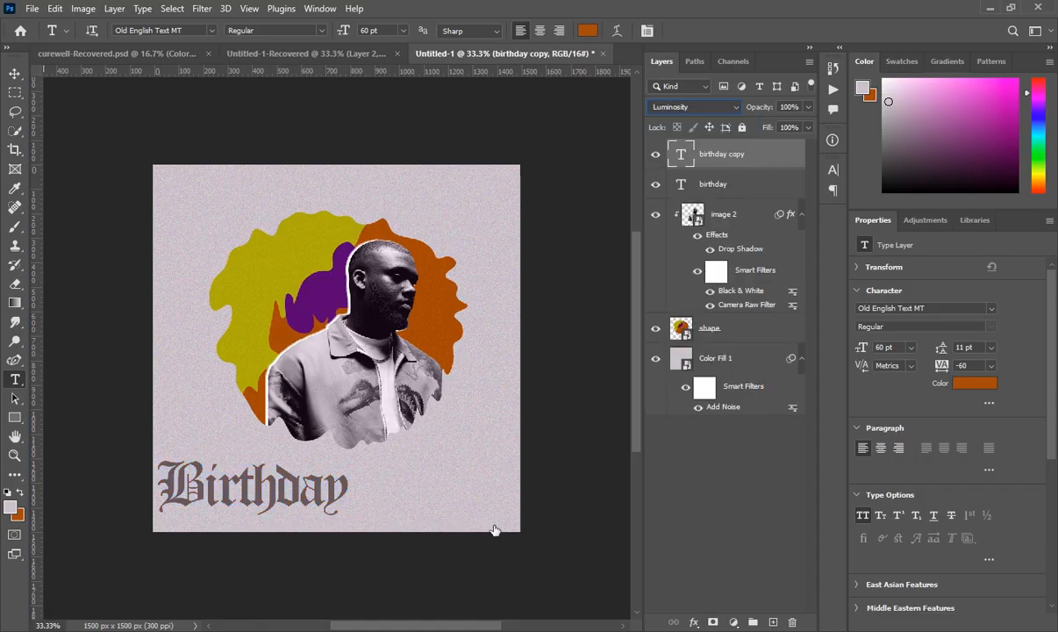
{"action": "key", "text": "ctrl+t"}
{"action": "key", "text": "Up"}
{"action": "key", "text": "Up"}
{"action": "key", "text": "Up"}
{"action": "key", "text": "Up"}
{"action": "key", "text": "Up"}
{"action": "key", "text": "Up"}
{"action": "key", "text": "Up"}
{"action": "key", "text": "Up"}
{"action": "key", "text": "Up"}
{"action": "key", "text": "Up"}
{"action": "key", "text": "Up"}
{"action": "key", "text": "Up"}
{"action": "key", "text": "Up"}
{"action": "key", "text": "Up"}
{"action": "key", "text": "Up"}
{"action": "key", "text": "Up"}
{"action": "key", "text": "Up"}
{"action": "key", "text": "Up"}
{"action": "key", "text": "Up"}
{"action": "key", "text": "Up"}
{"action": "key", "text": "Up"}
{"action": "key", "text": "Up"}
{"action": "key", "text": "Up"}
{"action": "key", "text": "Up"}
{"action": "key", "text": "Up"}
{"action": "key", "text": "Up"}
{"action": "key", "text": "Up"}
{"action": "key", "text": "Up"}
{"action": "key", "text": "Up"}
{"action": "key", "text": "Up"}
{"action": "key", "text": "Up"}
{"action": "key", "text": "Up"}
{"action": "key", "text": "Up"}
{"action": "key", "text": "Up"}
{"action": "key", "text": "Up"}
{"action": "key", "text": "Up"}
{"action": "key", "text": "Up"}
{"action": "key", "text": "Up"}
{"action": "key", "text": "Up"}
{"action": "key", "text": "Up"}
{"action": "key", "text": "Up"}
{"action": "key", "text": "Up"}
{"action": "key", "text": "Up"}
{"action": "key", "text": "Up"}
{"action": "key", "text": "Up"}
{"action": "key", "text": "Up"}
{"action": "key", "text": "Up"}
{"action": "key", "text": "Up"}
{"action": "key", "text": "Up"}
{"action": "key", "text": "Up"}
{"action": "left_click_drag", "start_coordinate": [278, 482], "coordinate": [278, 443]}
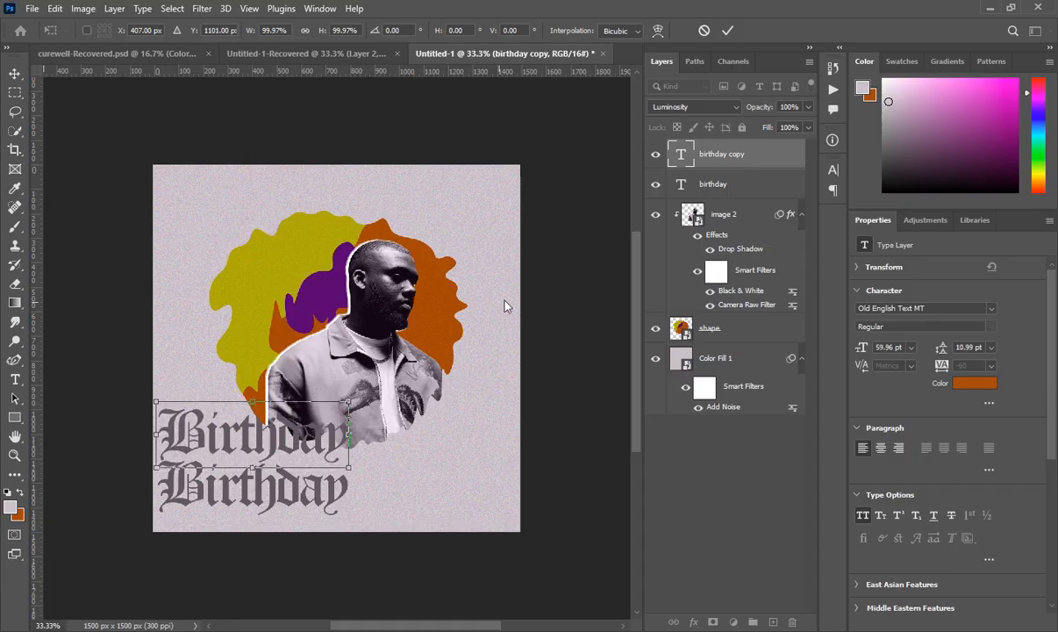
{"action": "key", "text": "Return"}
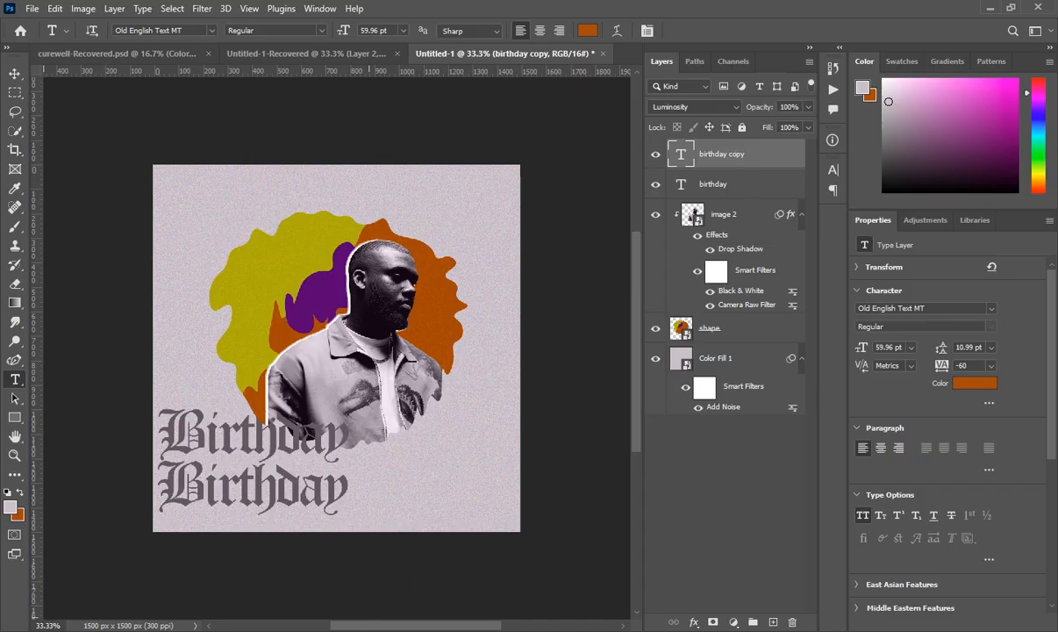
{"action": "mouse_move", "coordinate": [338, 631]}
{"action": "left_click", "coordinate": [336, 575]}
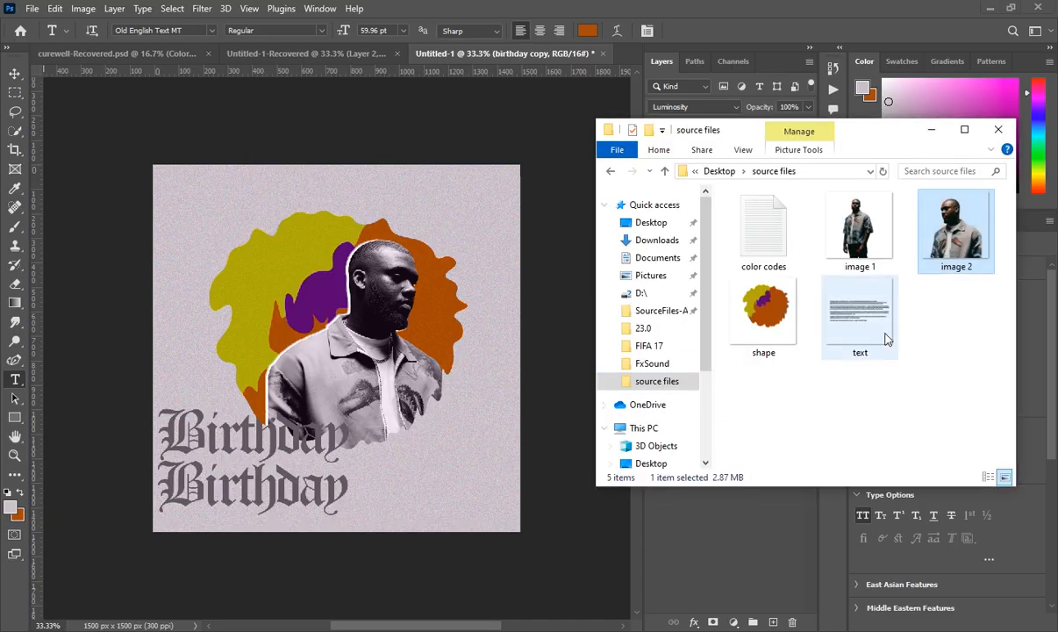
- Place the text.png image from the source files and scale it down into the upper-left area
{"action": "left_click_drag", "start_coordinate": [869, 338], "coordinate": [250, 304]}
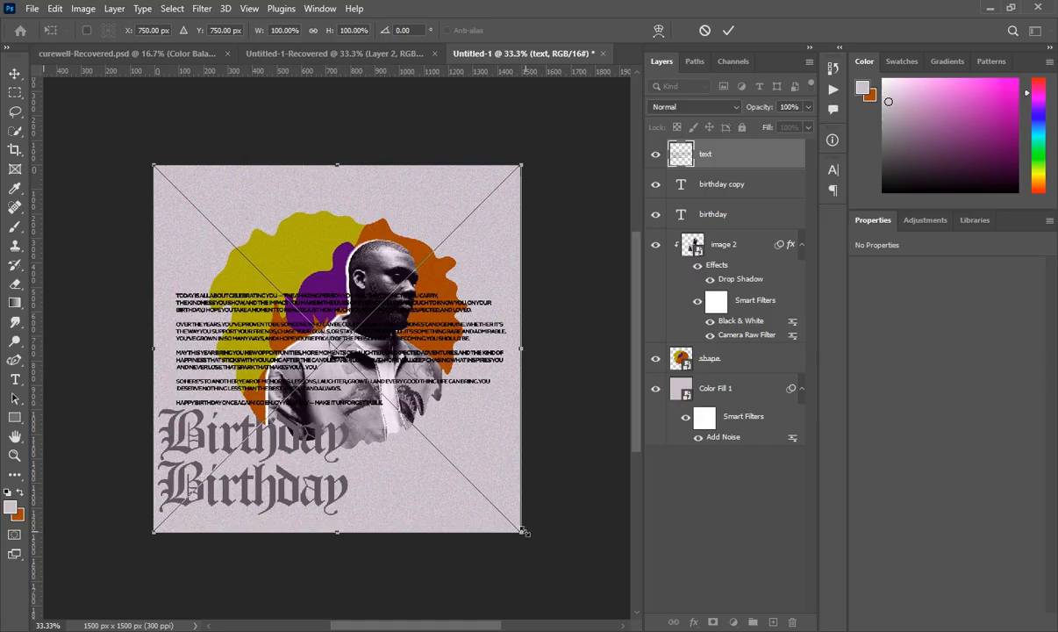
{"action": "left_click_drag", "start_coordinate": [522, 532], "coordinate": [418, 424]}
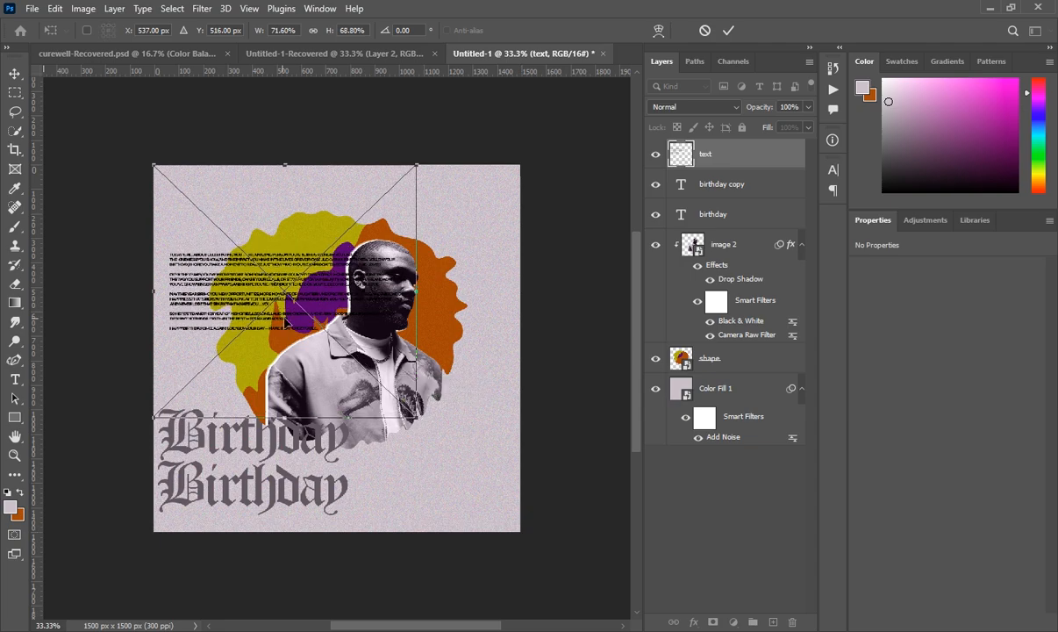
{"action": "key", "text": "Return"}
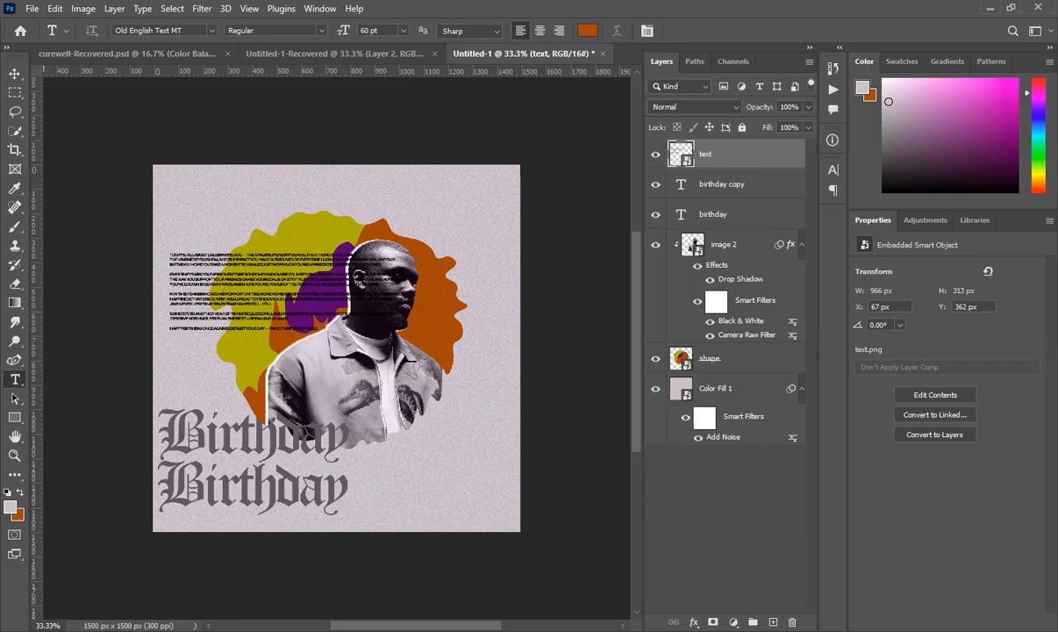
{"action": "key", "text": "alt+Tab"}
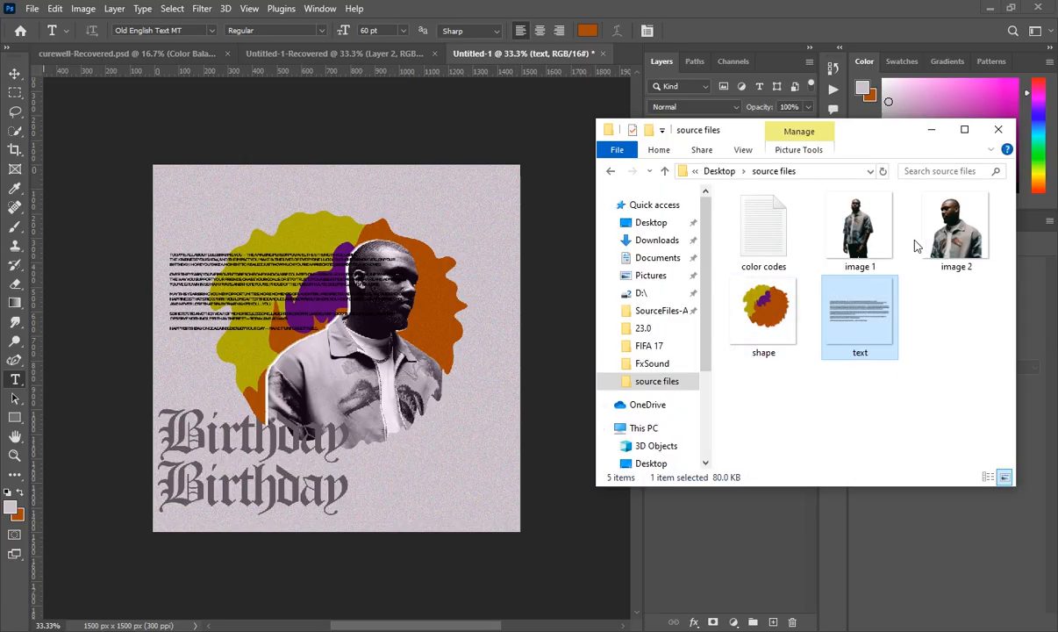
- Place image 1 into the collage, nudged slightly left and down
{"action": "left_click_drag", "start_coordinate": [864, 252], "coordinate": [394, 438]}
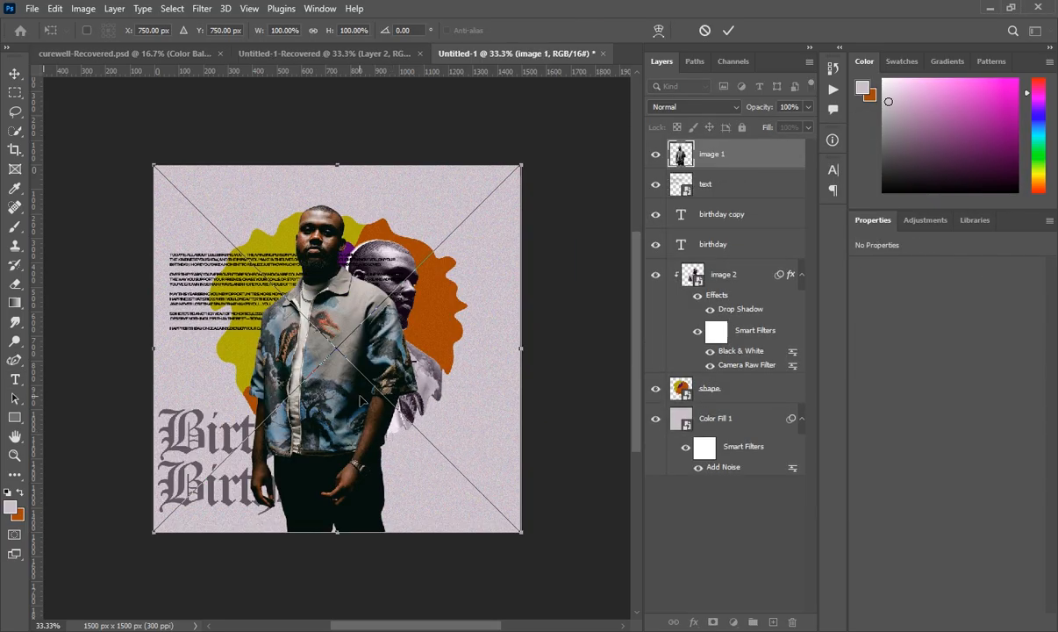
{"action": "left_click_drag", "start_coordinate": [361, 369], "coordinate": [346, 389]}
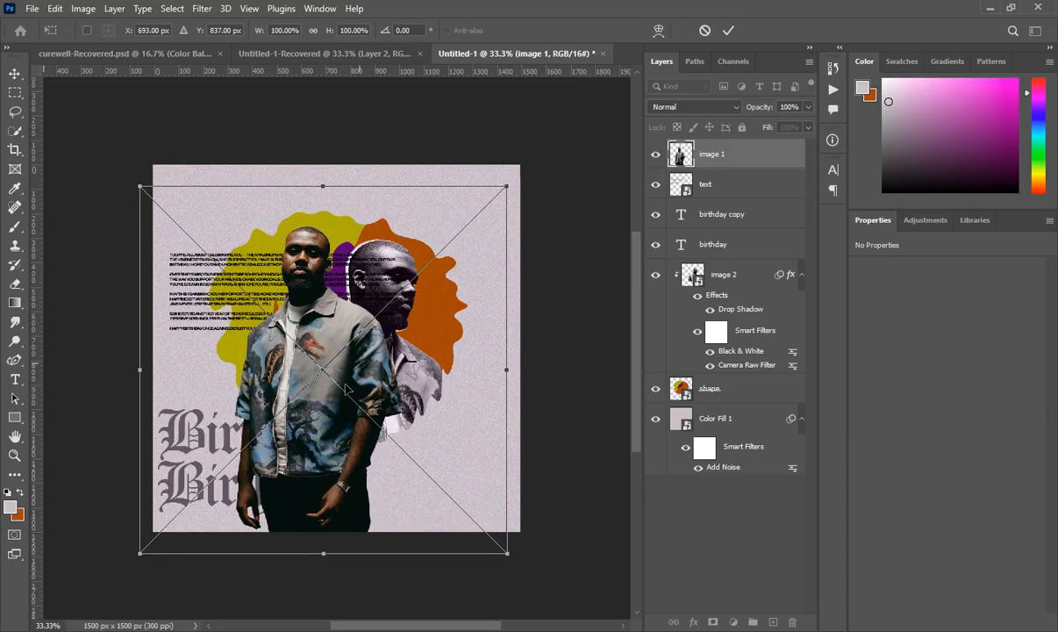
{"action": "key", "text": "Return"}
{"action": "key", "text": "t"}
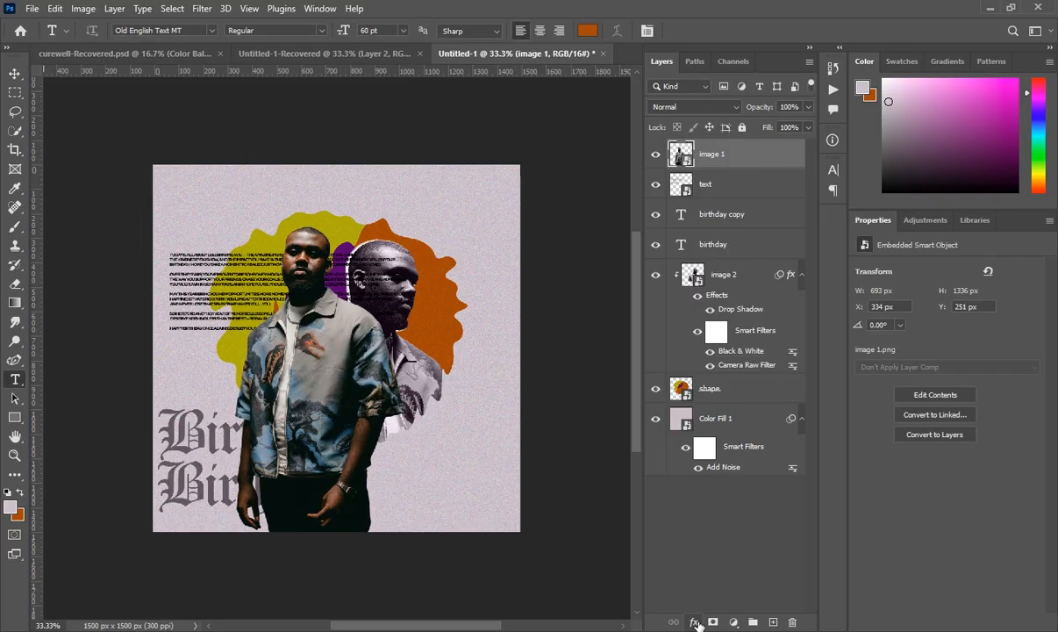
- Give the image 1 layer a white drop shadow
{"action": "left_click", "coordinate": [695, 622]}
{"action": "left_click", "coordinate": [707, 611]}
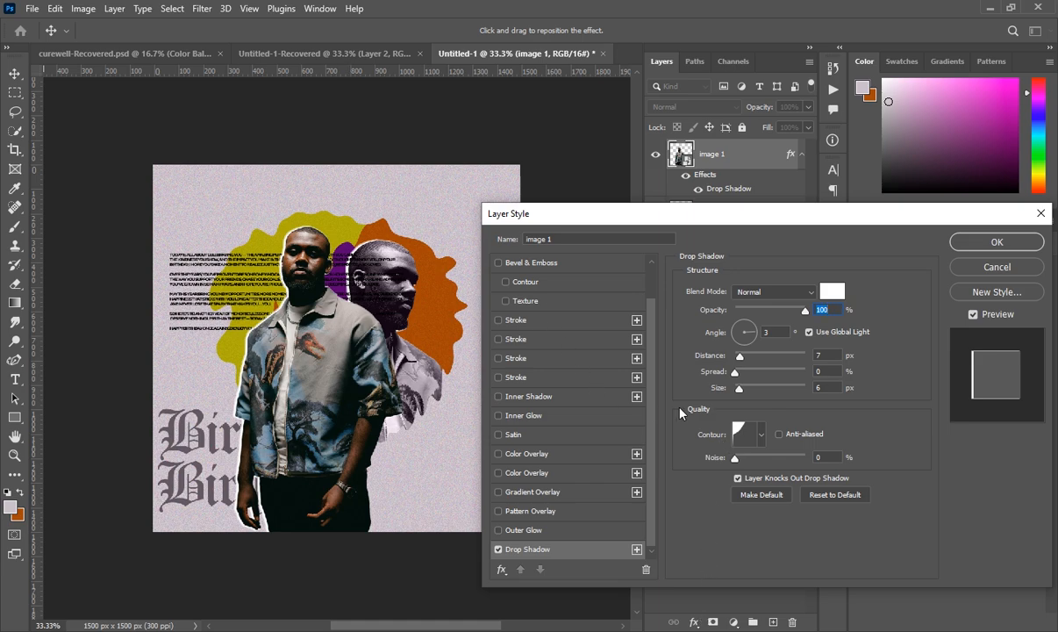
{"action": "left_click", "coordinate": [998, 246]}
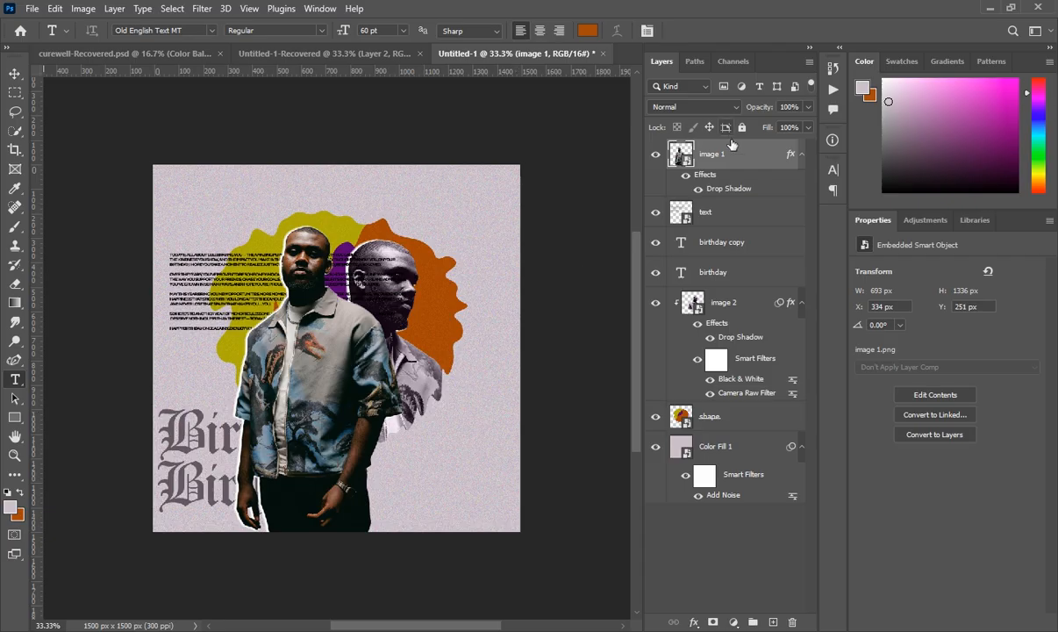
- Compare with the reference, then scale image 1 to about 110% and move it down-left
{"action": "left_click", "coordinate": [350, 55]}
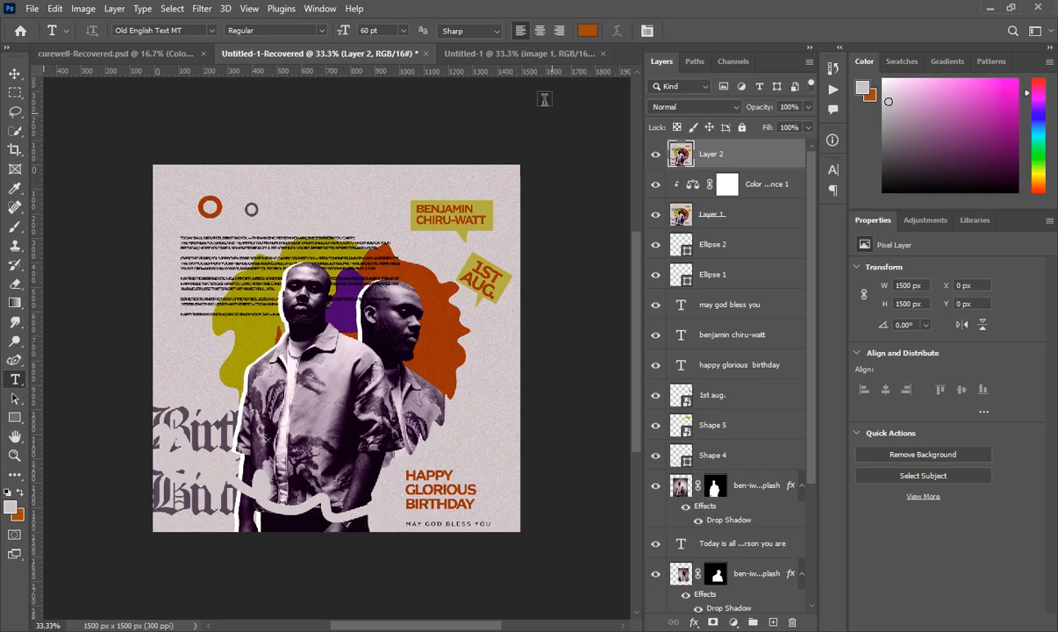
{"action": "left_click", "coordinate": [495, 54]}
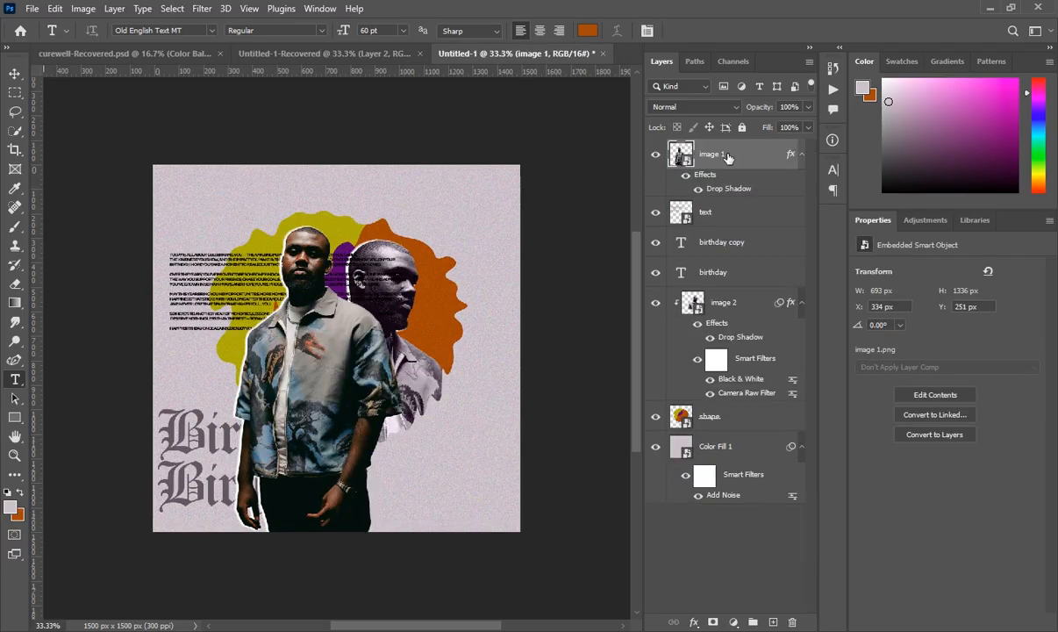
{"action": "key", "text": "ctrl+t"}
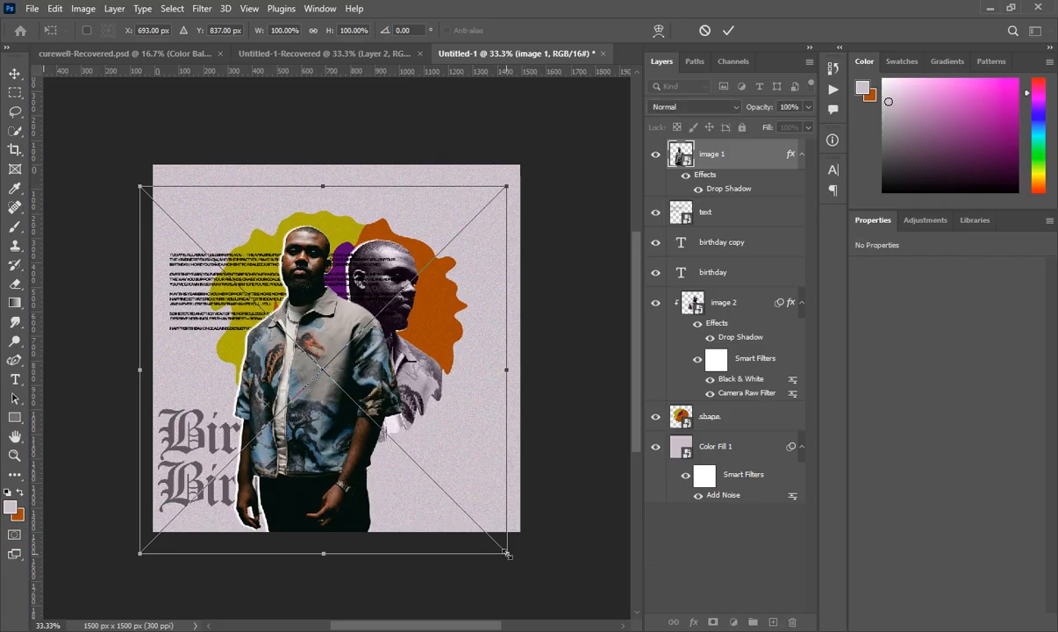
{"action": "left_click_drag", "start_coordinate": [507, 554], "coordinate": [532, 591]}
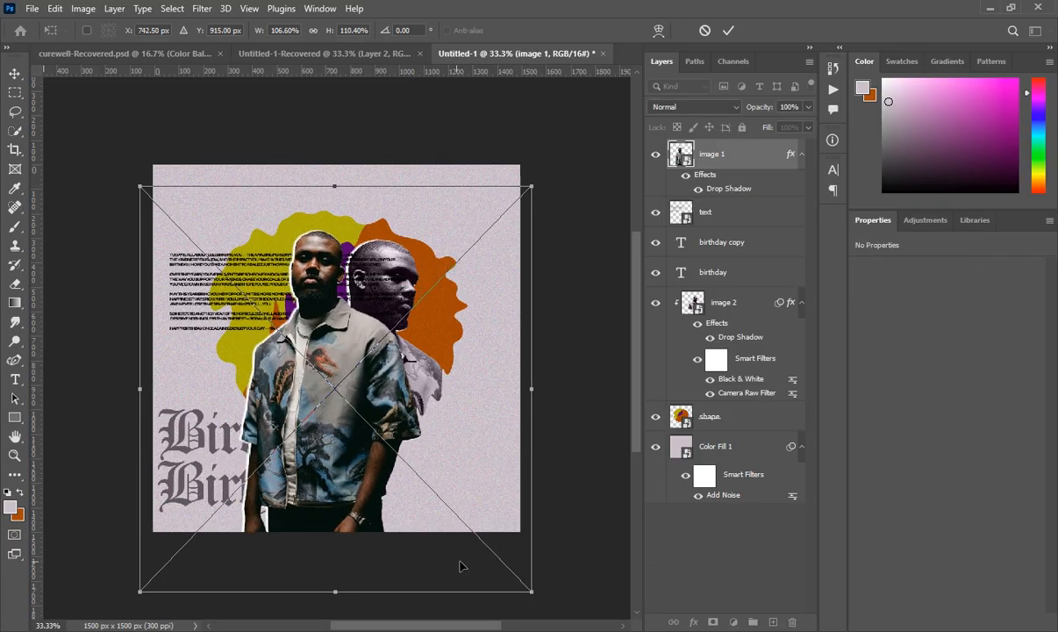
{"action": "left_click_drag", "start_coordinate": [529, 593], "coordinate": [541, 593]}
{"action": "left_click_drag", "start_coordinate": [440, 489], "coordinate": [421, 500]}
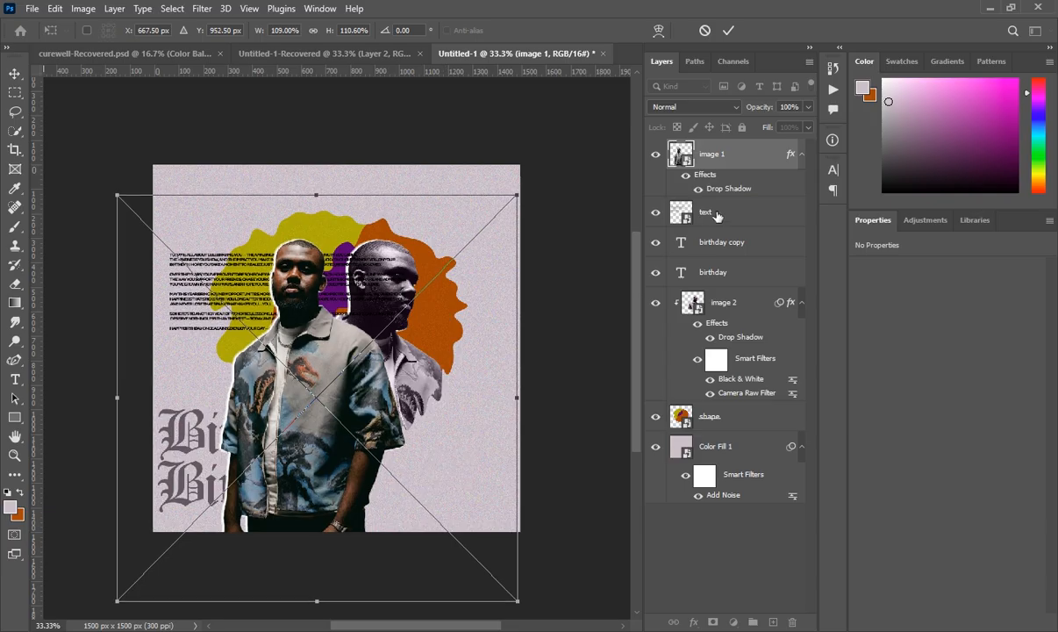
{"action": "left_click", "coordinate": [732, 154]}
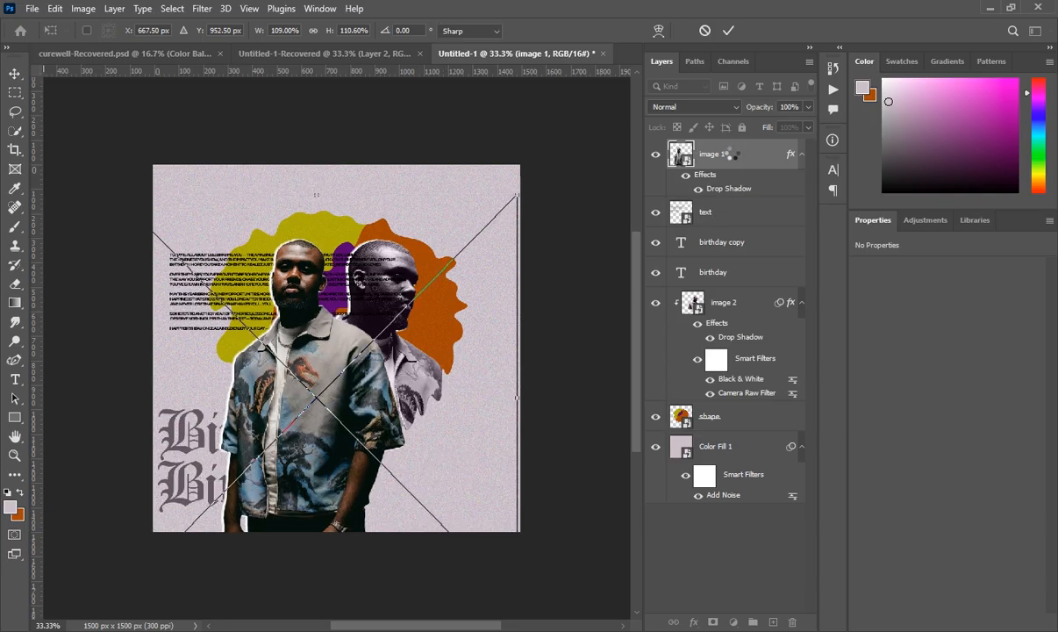
{"action": "key", "text": "t"}
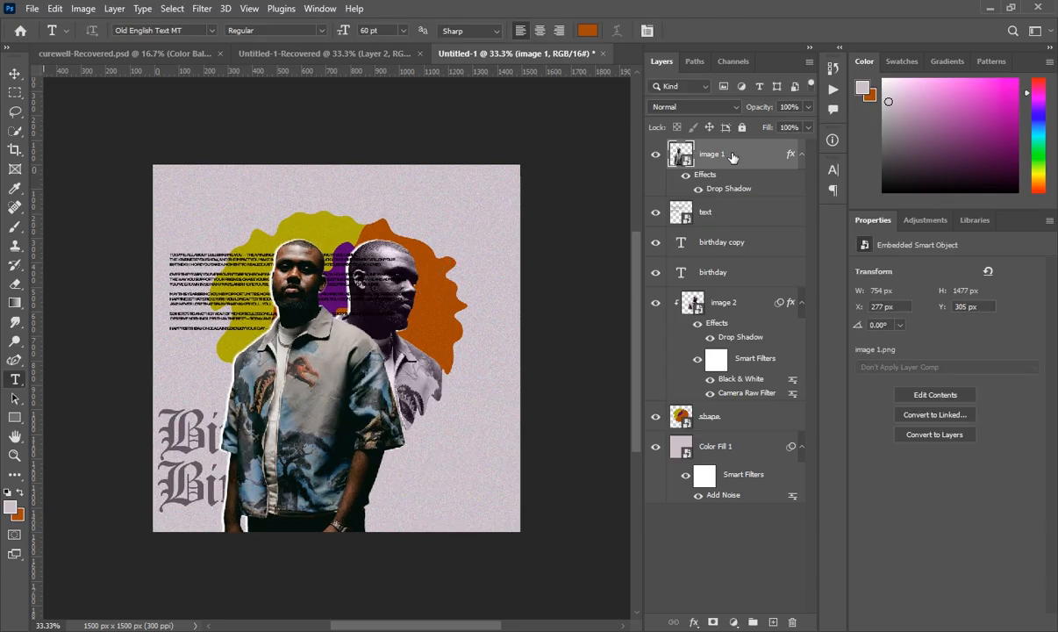
{"action": "key", "text": "ctrl+alt+shift+b"}
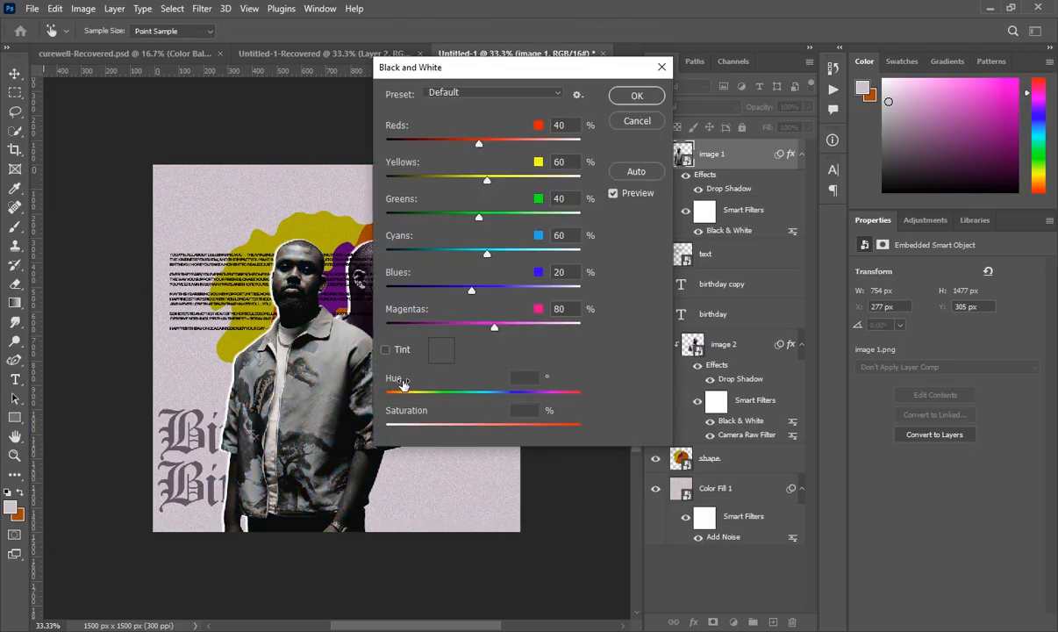
- Tint the Black & White conversion lavender at hue 295 with 8% saturation
{"action": "left_click", "coordinate": [385, 350]}
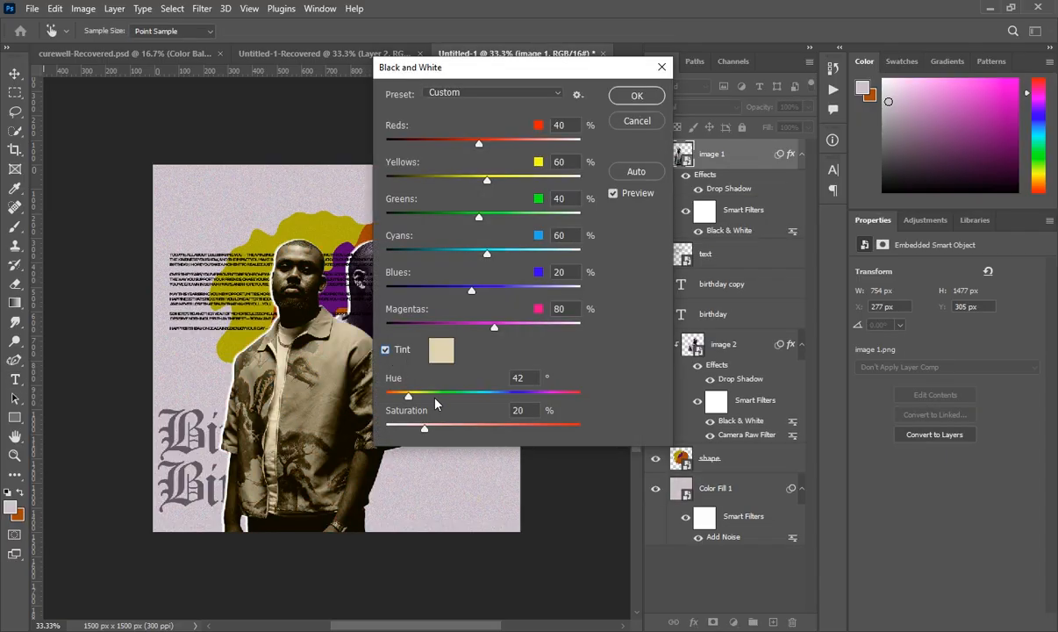
{"action": "left_click_drag", "start_coordinate": [410, 398], "coordinate": [530, 397]}
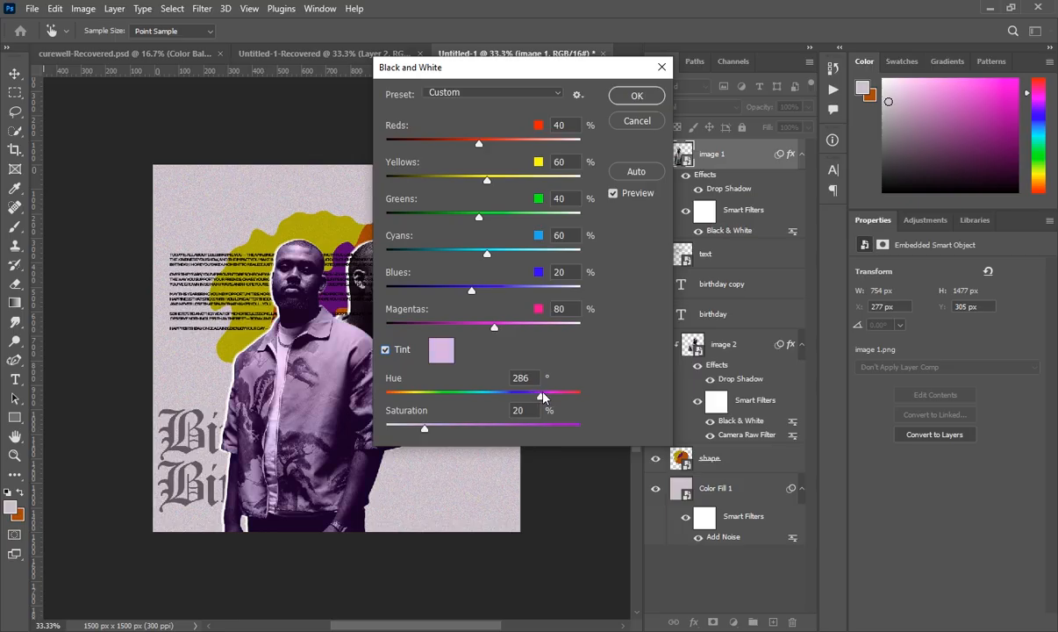
{"action": "left_click_drag", "start_coordinate": [545, 398], "coordinate": [546, 397]}
{"action": "left_click", "coordinate": [525, 377]}
{"action": "type", "text": "296"}
{"action": "key", "text": "BackSpace"}
{"action": "type", "text": "65"}
{"action": "key", "text": "BackSpace"}
{"action": "type", "text": "5"}
{"action": "type", "text": "8"}
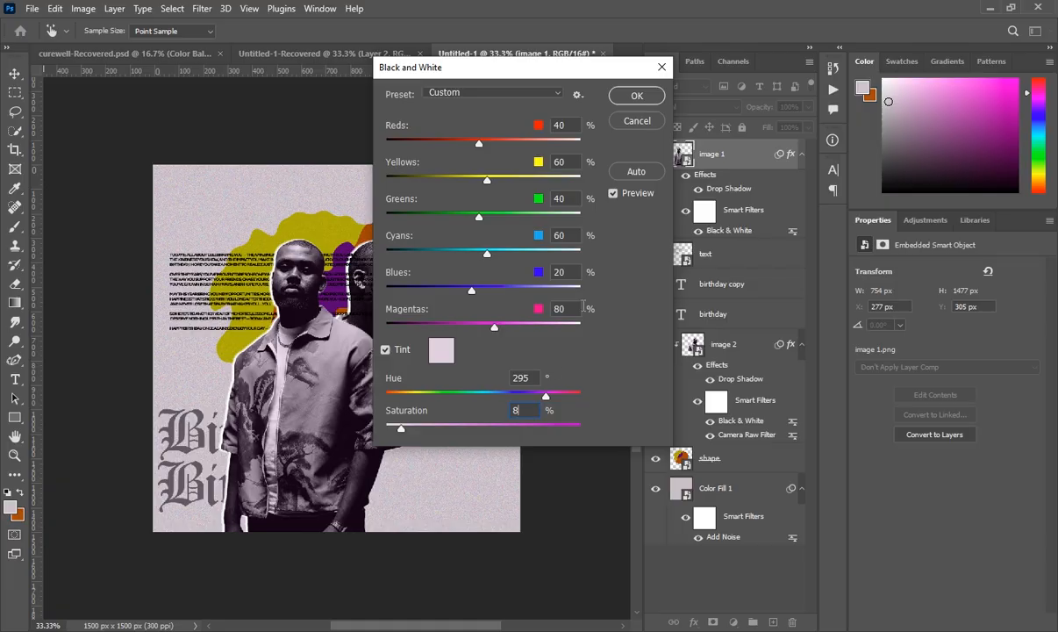
{"action": "left_click", "coordinate": [633, 96]}
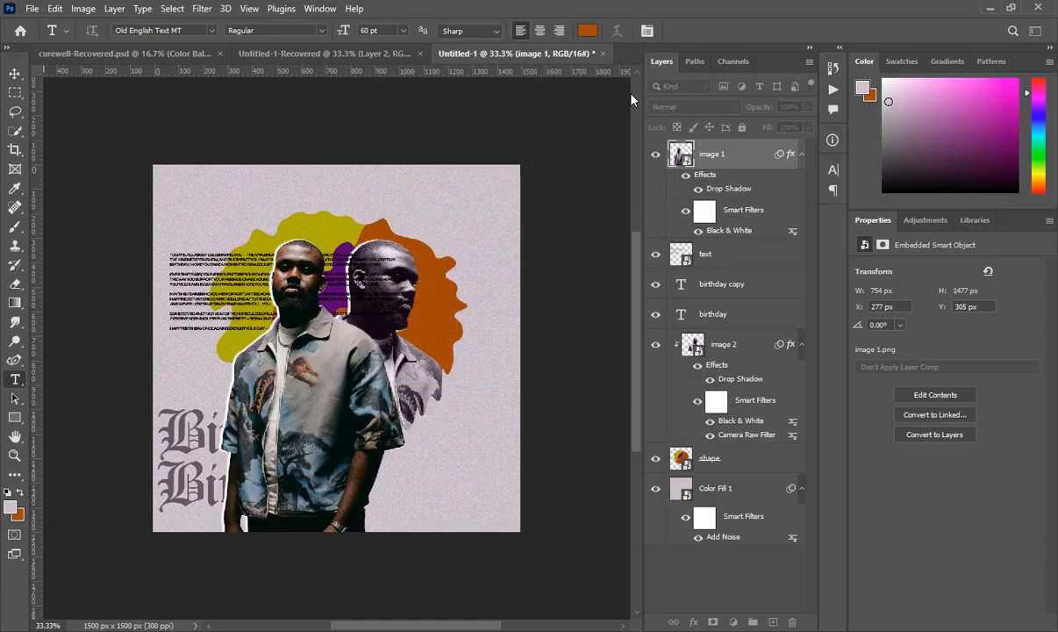
- Add a new layer, pick the Curvature Pen Tool, and start the wave from the left edge
{"action": "left_click", "coordinate": [773, 621]}
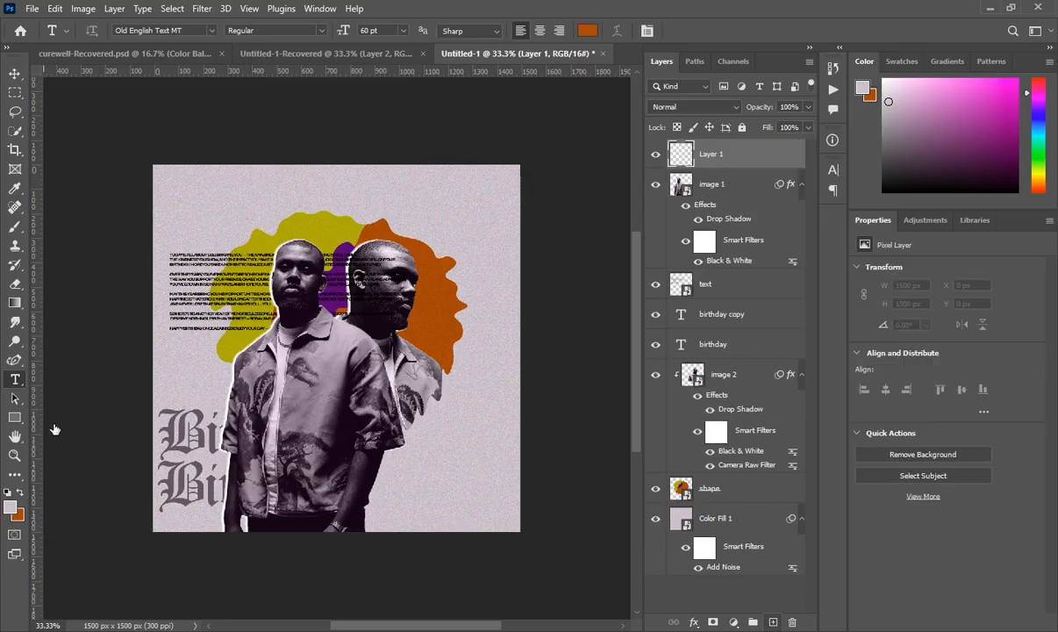
{"action": "left_click", "coordinate": [15, 361]}
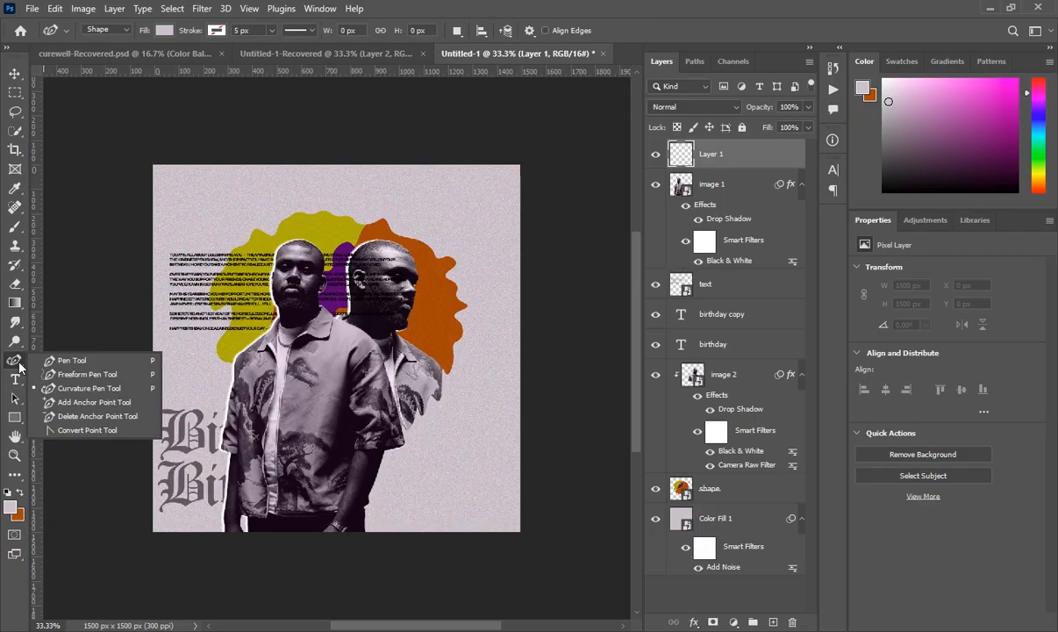
{"action": "left_click", "coordinate": [64, 389]}
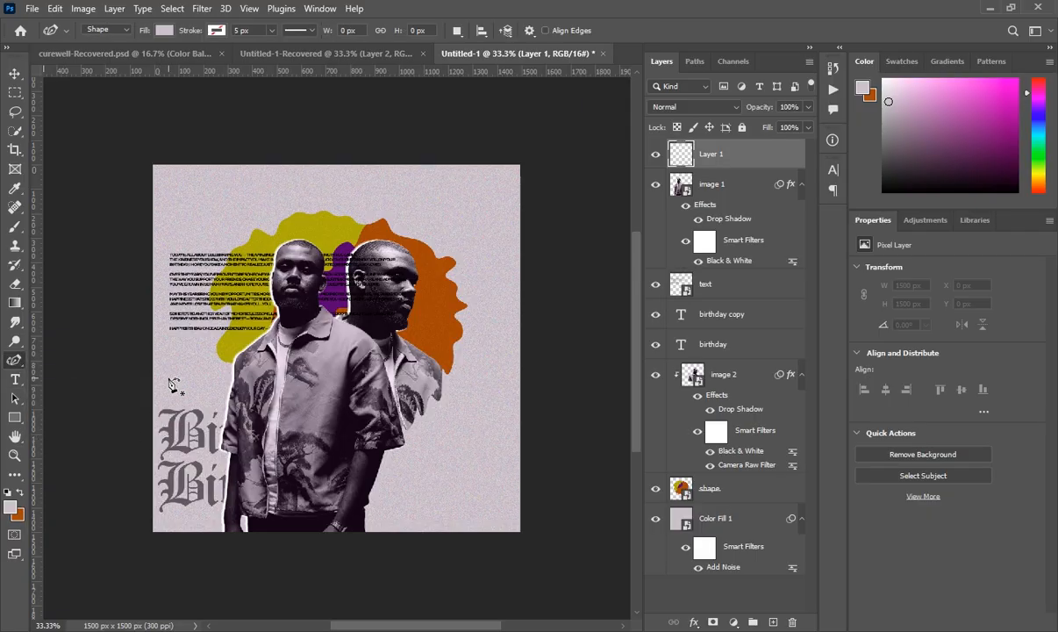
{"action": "left_click", "coordinate": [115, 400]}
{"action": "left_click", "coordinate": [156, 392]}
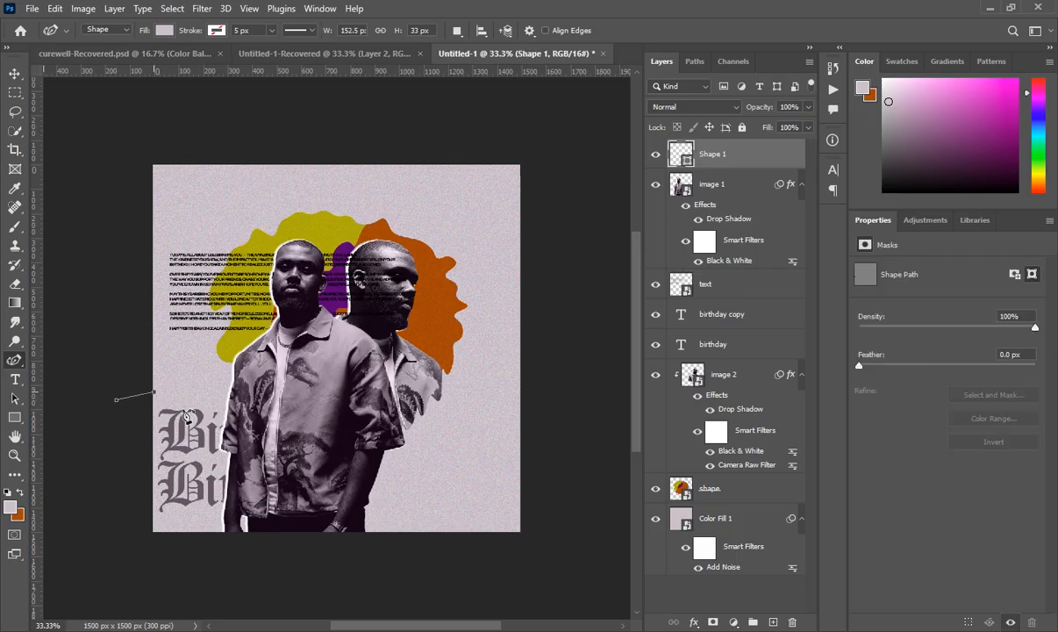
{"action": "left_click", "coordinate": [181, 427]}
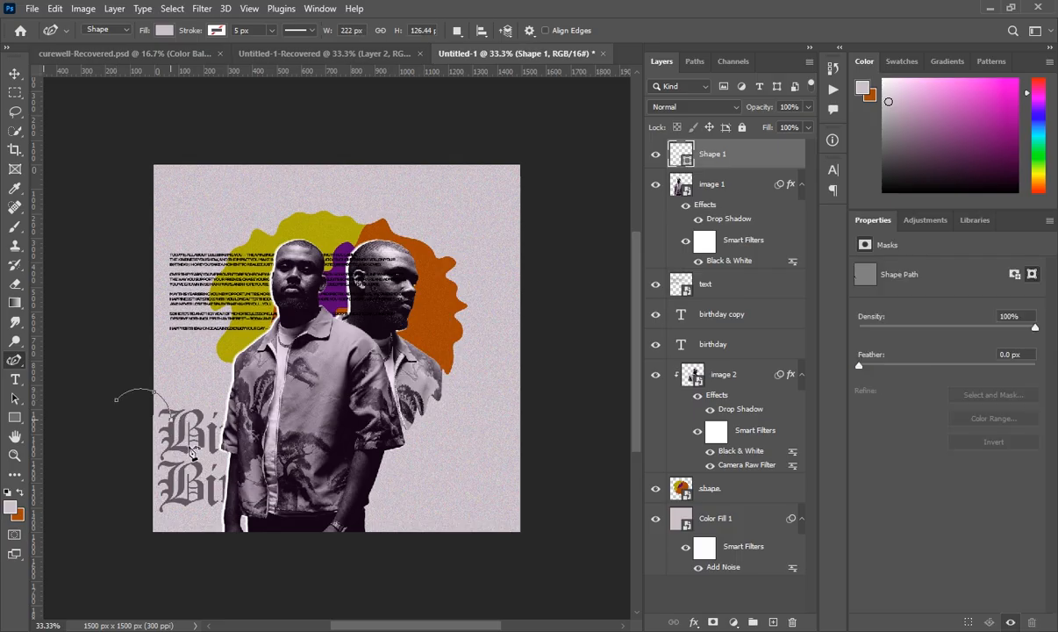
{"action": "left_click", "coordinate": [188, 446]}
- Continue the wavy path across the lettering and portrait's shirt to the lower right
{"action": "left_click", "coordinate": [212, 422]}
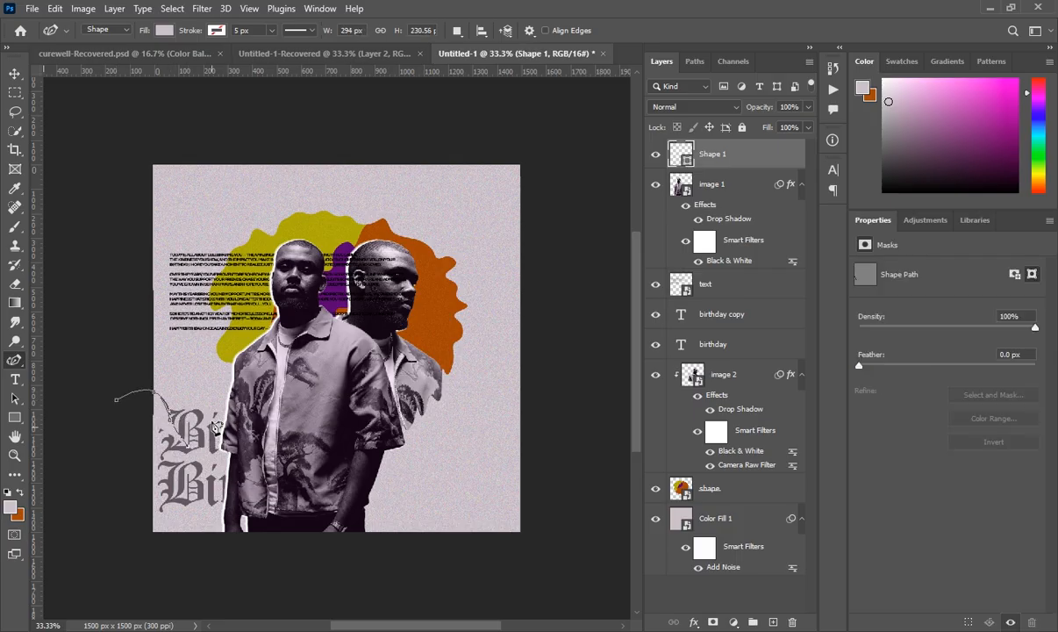
{"action": "left_click", "coordinate": [188, 427]}
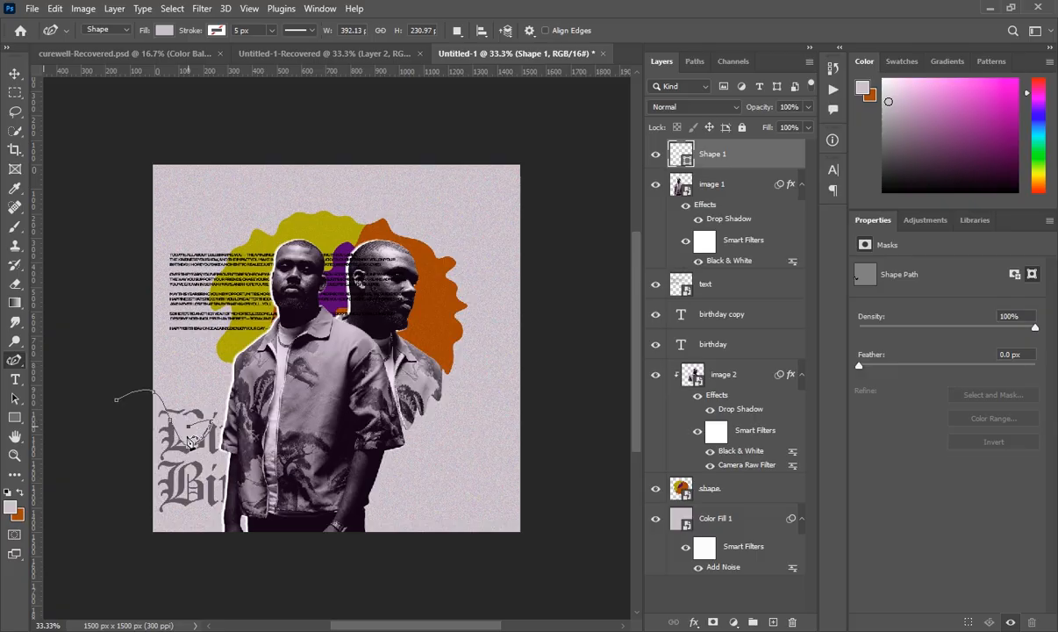
{"action": "left_click", "coordinate": [257, 460]}
{"action": "left_click", "coordinate": [295, 483]}
{"action": "left_click", "coordinate": [317, 492]}
{"action": "left_click", "coordinate": [351, 503]}
{"action": "left_click", "coordinate": [374, 511]}
{"action": "left_click", "coordinate": [417, 519]}
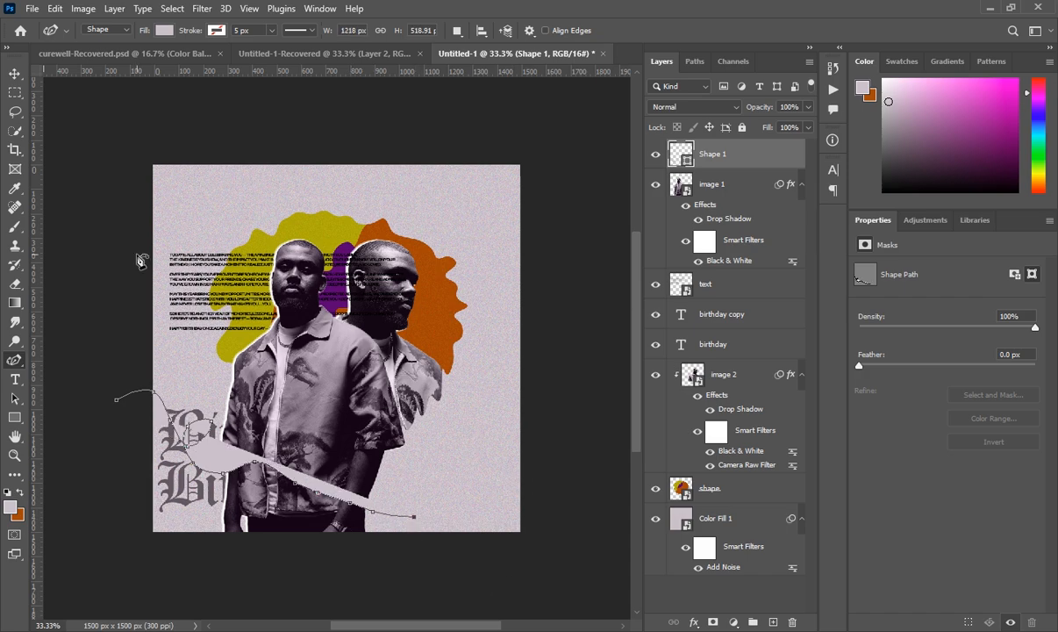
{"action": "left_click", "coordinate": [164, 31]}
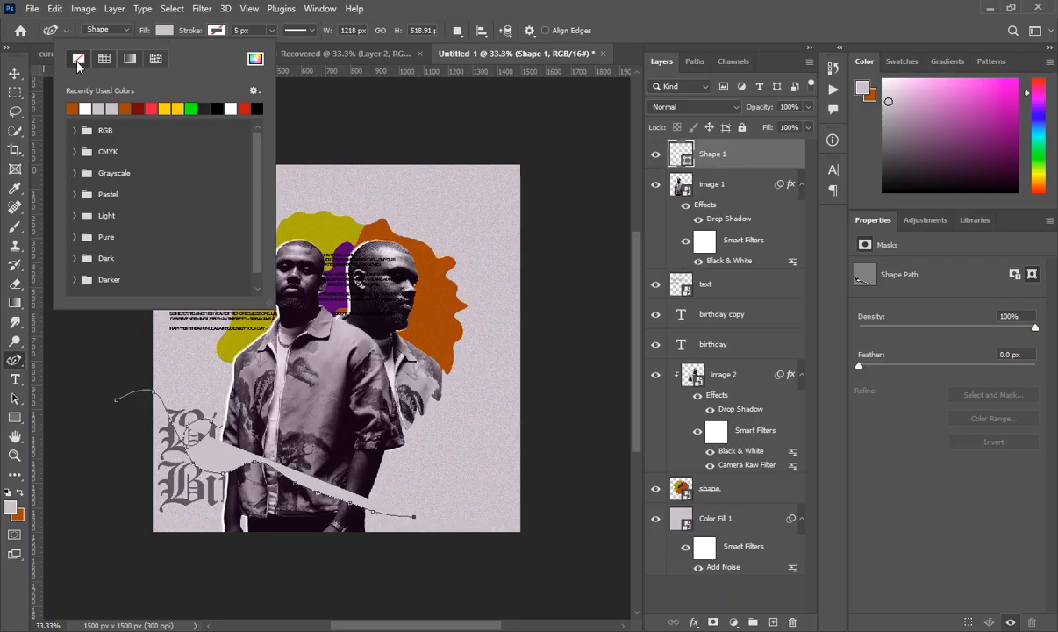
- Give the shape no fill and a light-grey 40 px stroke, then add an empty layer above
{"action": "left_click", "coordinate": [78, 59]}
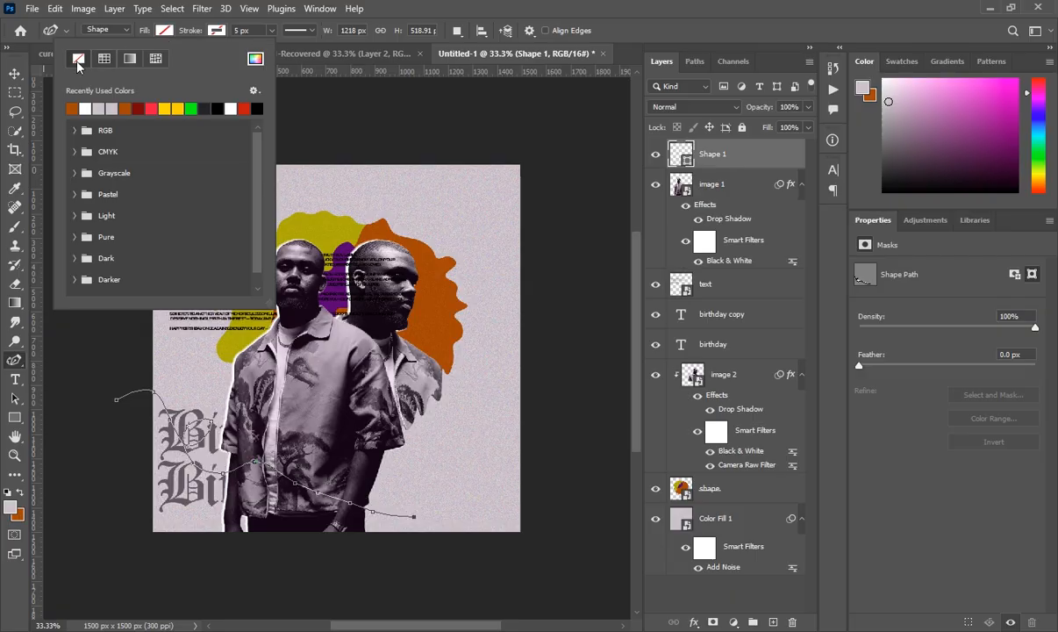
{"action": "left_click", "coordinate": [215, 30]}
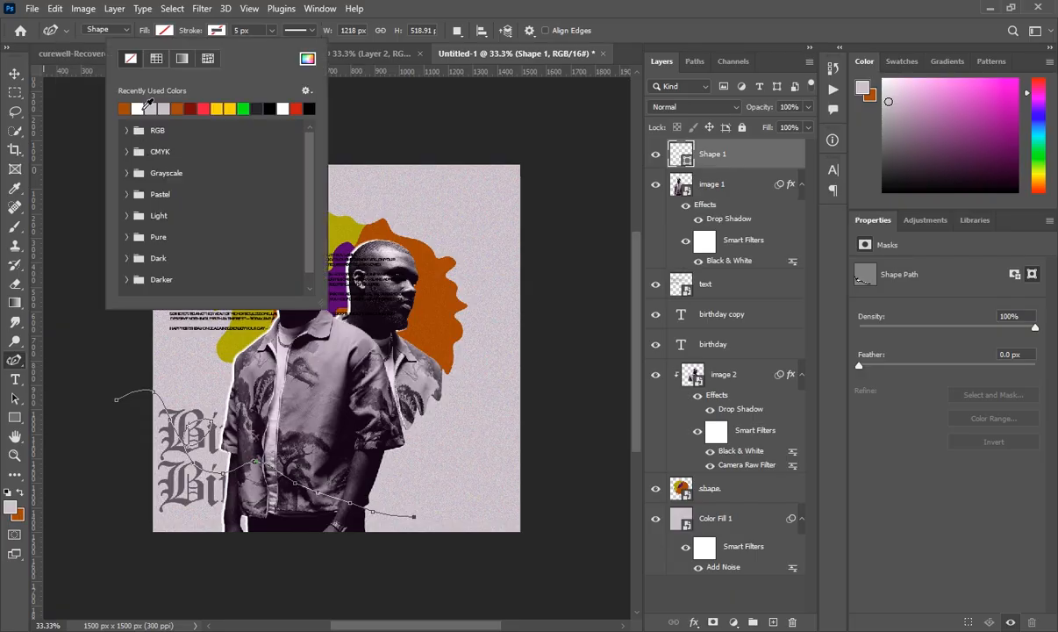
{"action": "left_click", "coordinate": [153, 109]}
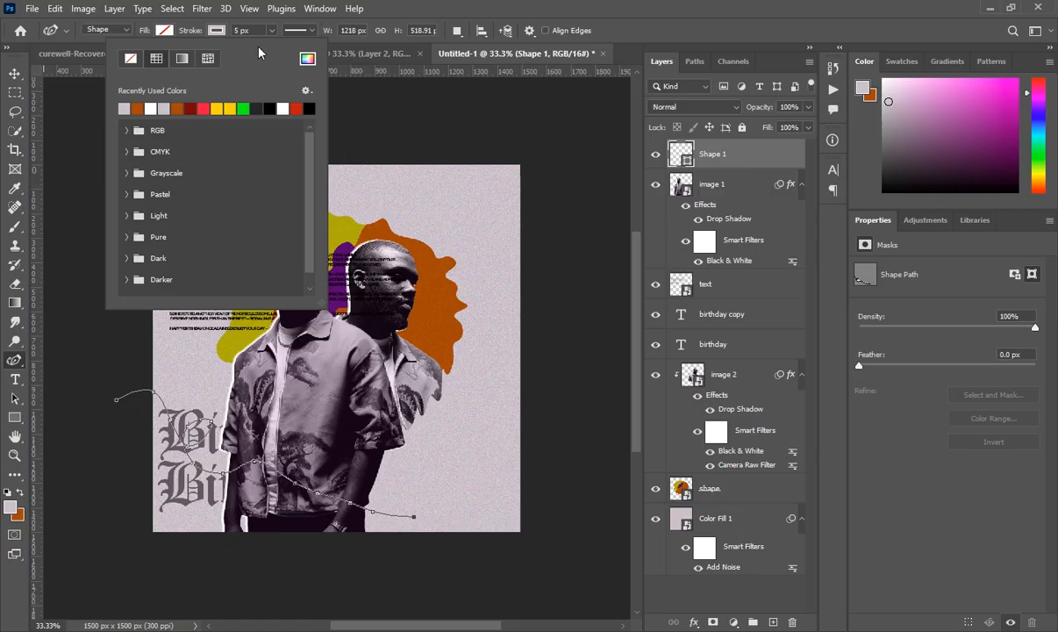
{"action": "left_click", "coordinate": [234, 30]}
{"action": "type", "text": "3"}
{"action": "type", "text": "20"}
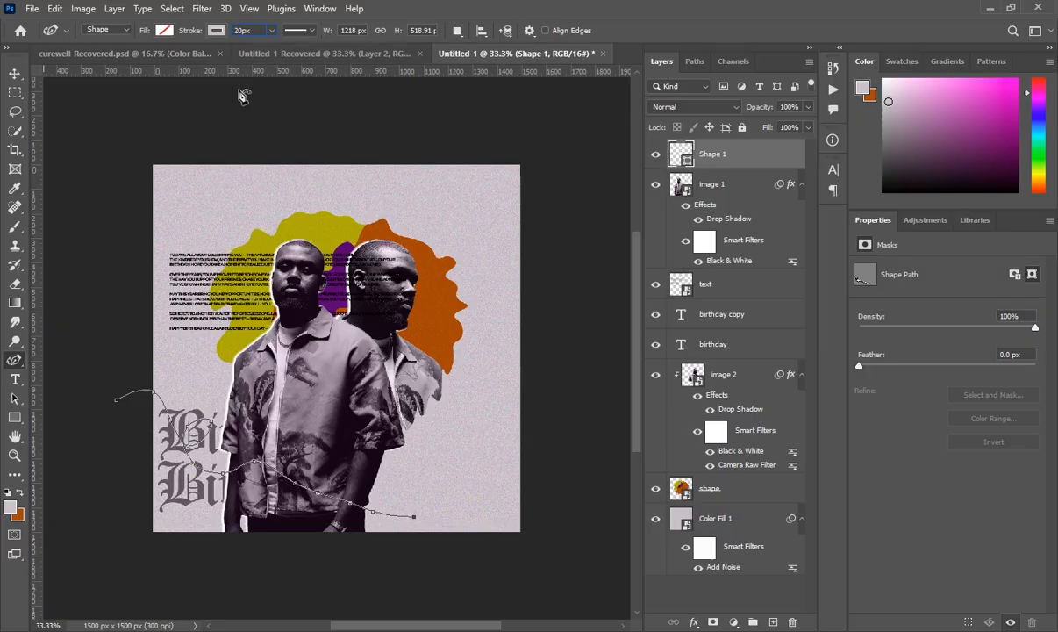
{"action": "key", "text": "Return"}
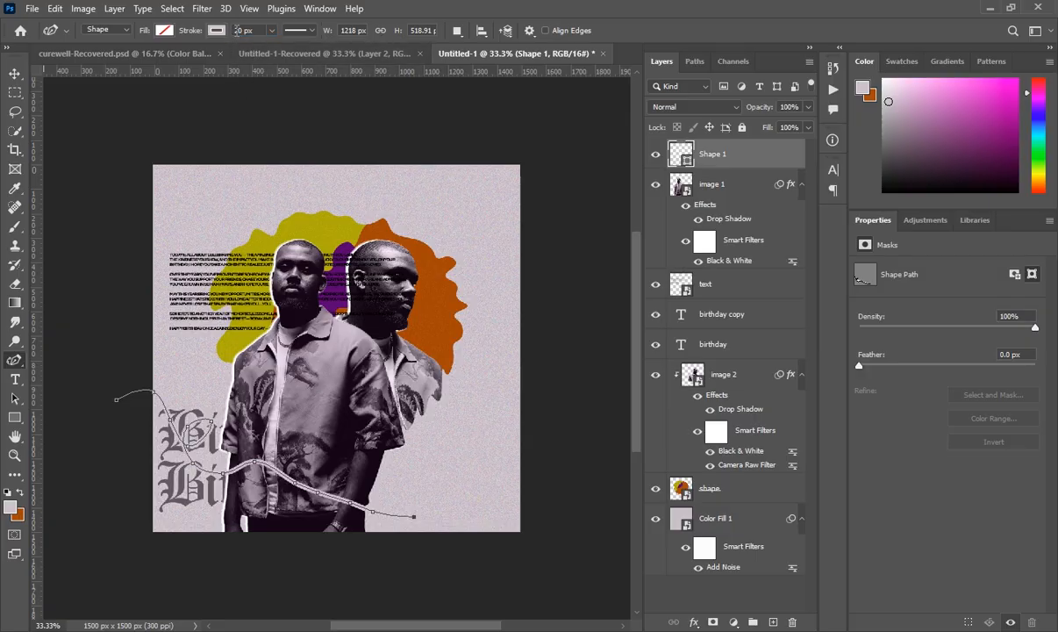
{"action": "scroll", "coordinate": [236, 29], "scroll_direction": "up", "scroll_amount": 5}
{"action": "scroll", "coordinate": [235, 30], "scroll_direction": "up", "scroll_amount": 5}
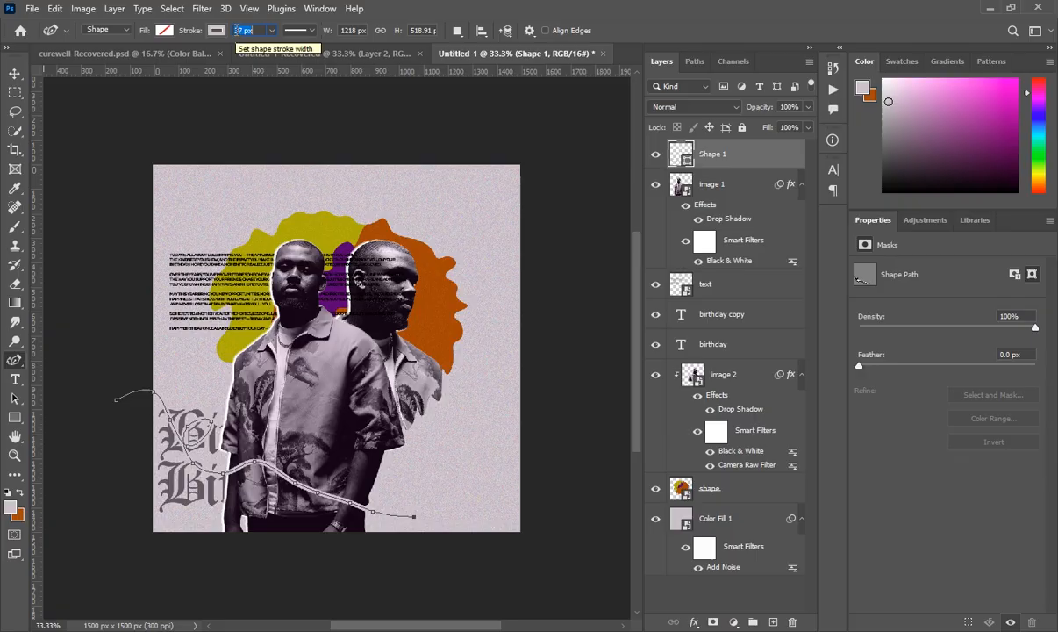
{"action": "key", "text": "Return"}
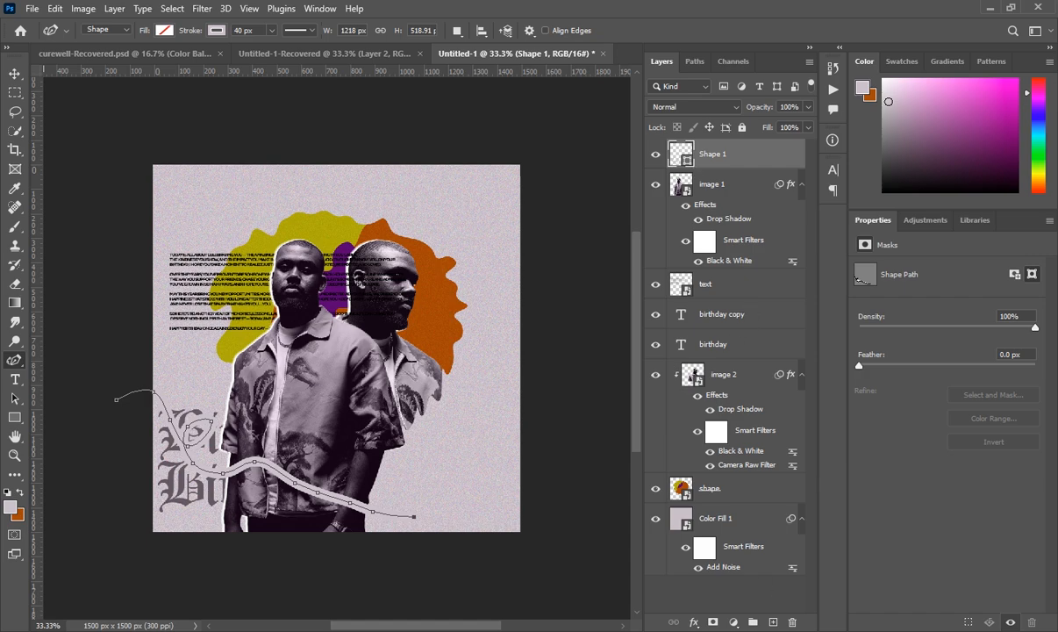
{"action": "left_click", "coordinate": [772, 623]}
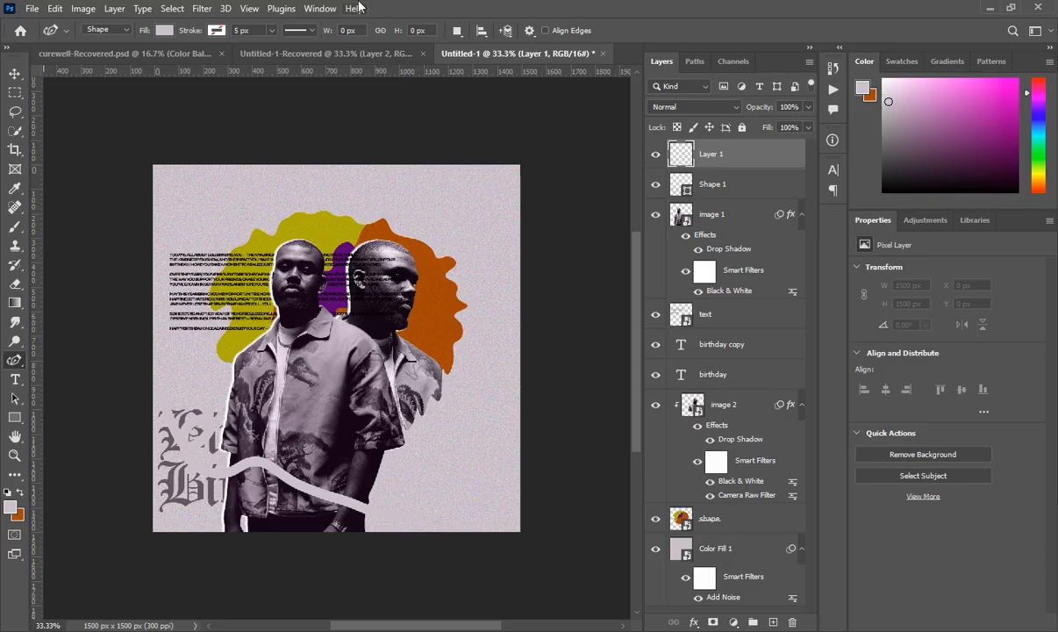
{"action": "left_click", "coordinate": [355, 53]}
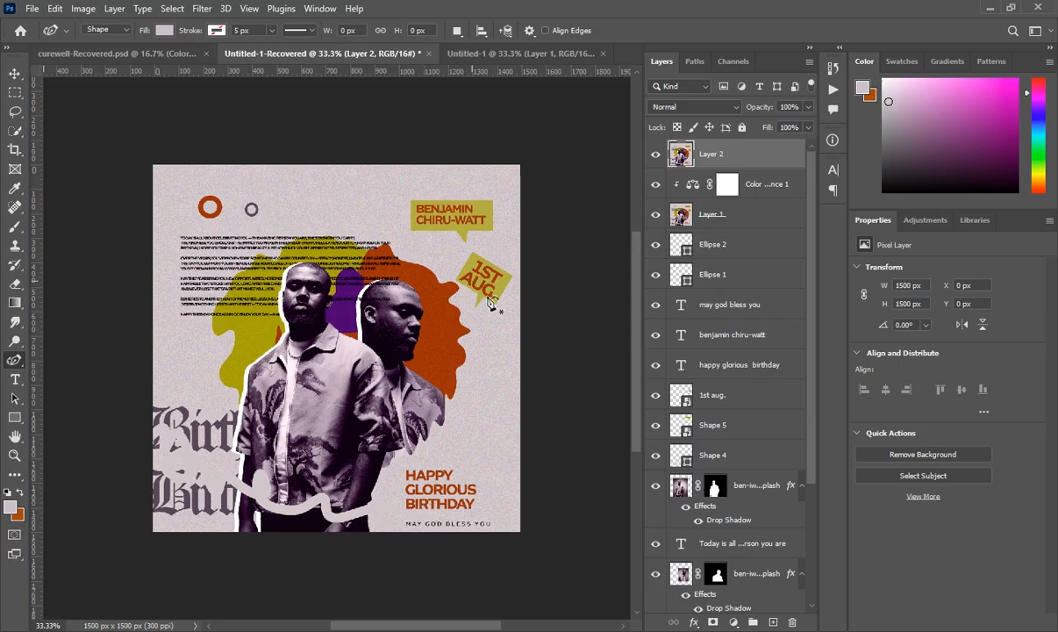
{"action": "left_click", "coordinate": [483, 54]}
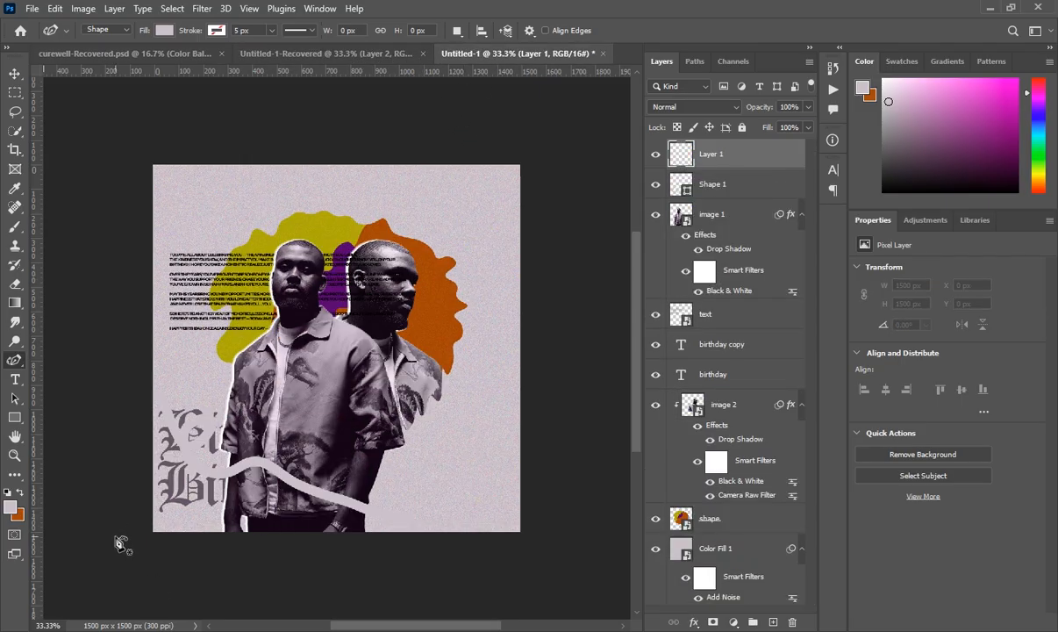
{"action": "left_click", "coordinate": [16, 382]}
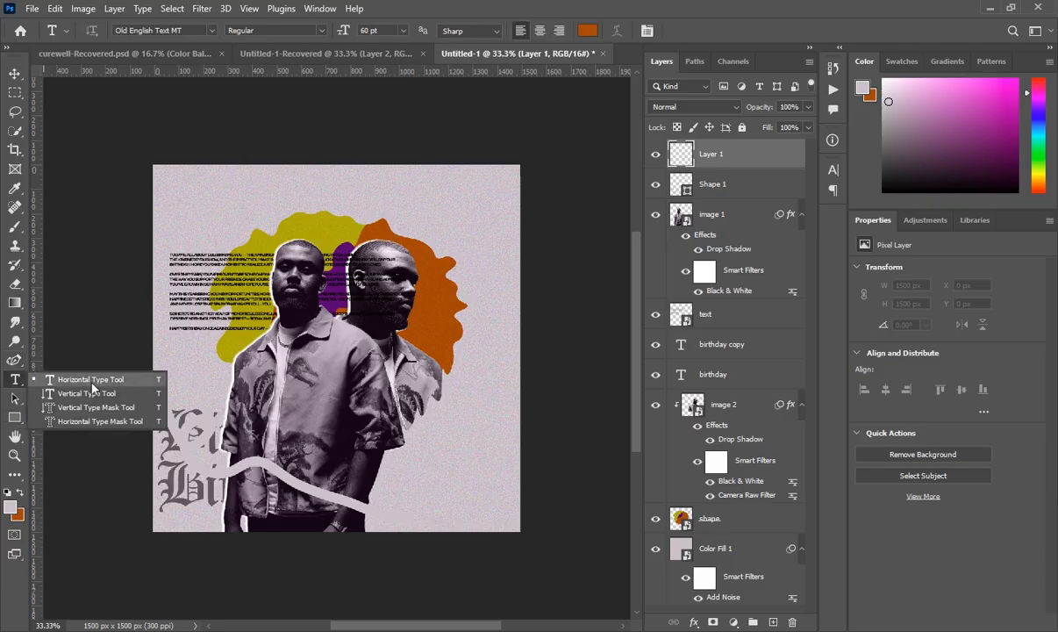
- Start a horizontal text box beside the ribbon and set it to 16 pt MTN Brighter Sans Bold
{"action": "left_click", "coordinate": [87, 376]}
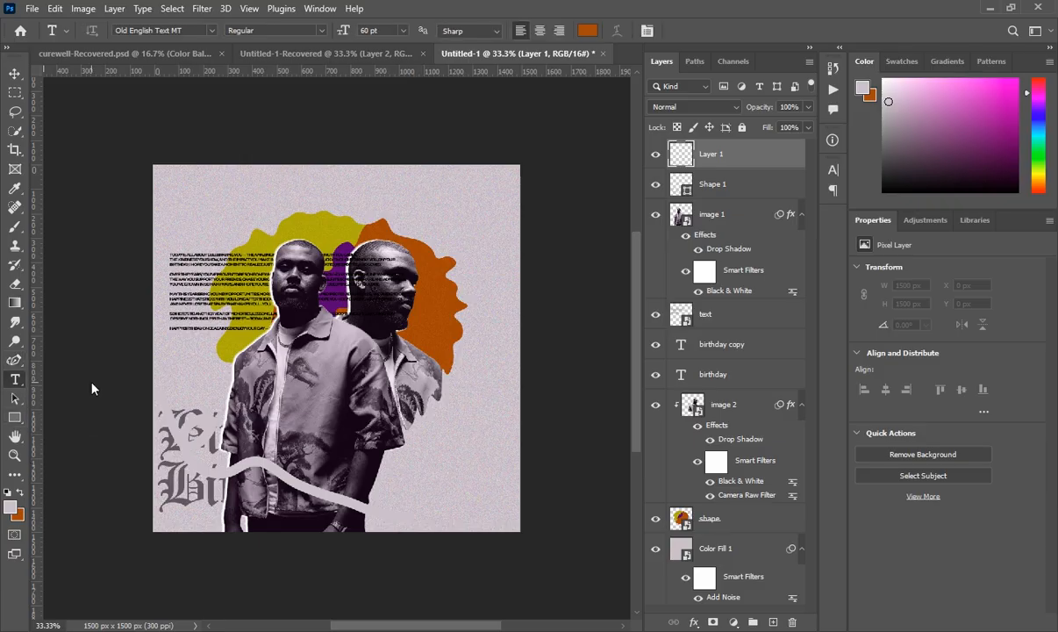
{"action": "left_click", "coordinate": [416, 462]}
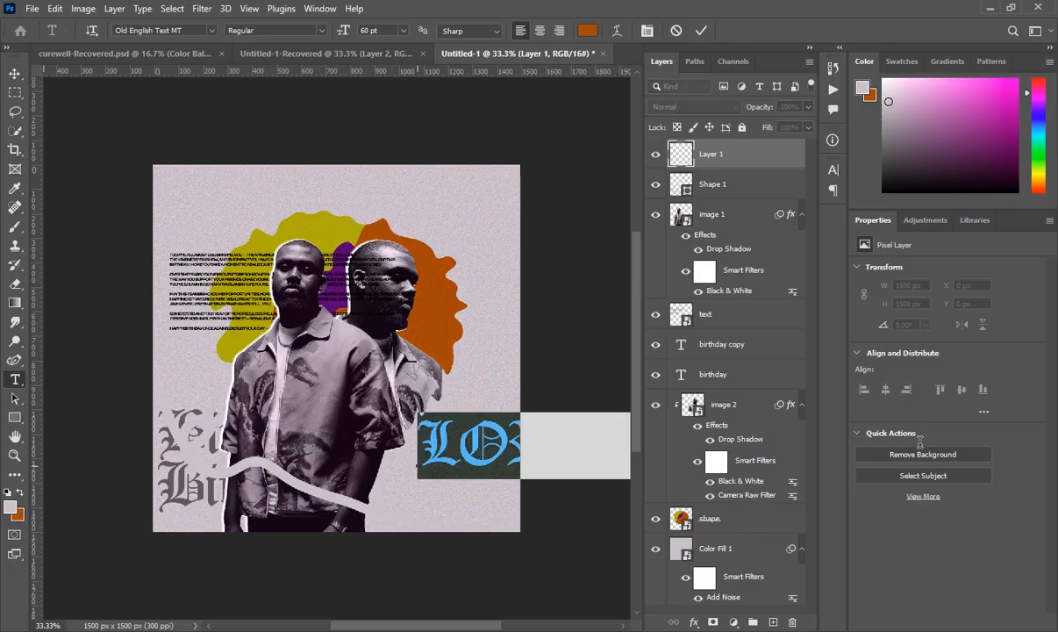
{"action": "left_click", "coordinate": [911, 348]}
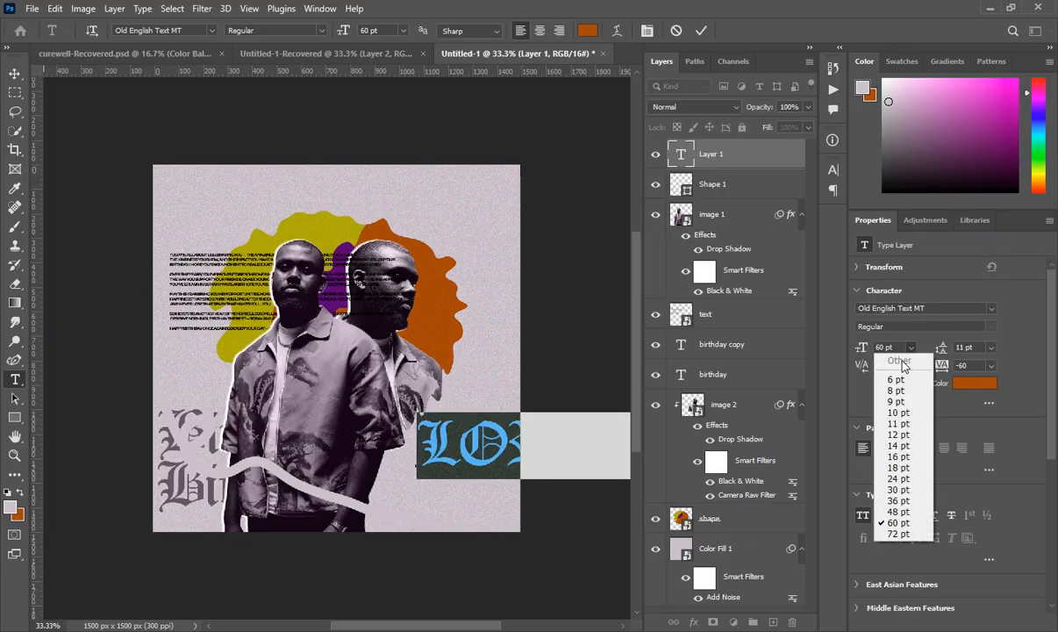
{"action": "left_click", "coordinate": [898, 458]}
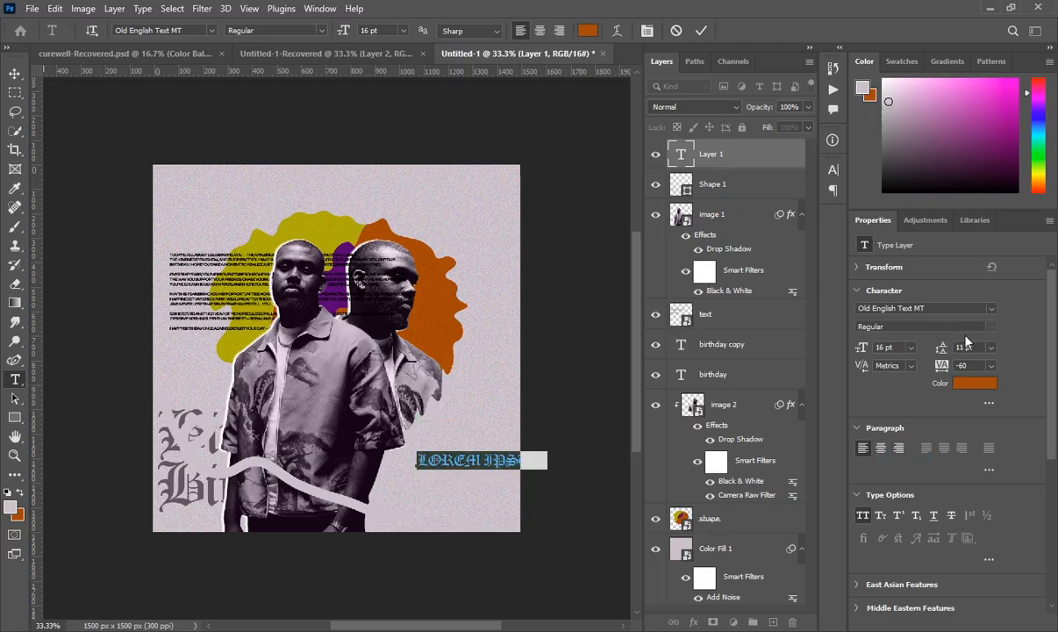
{"action": "left_click", "coordinate": [992, 308]}
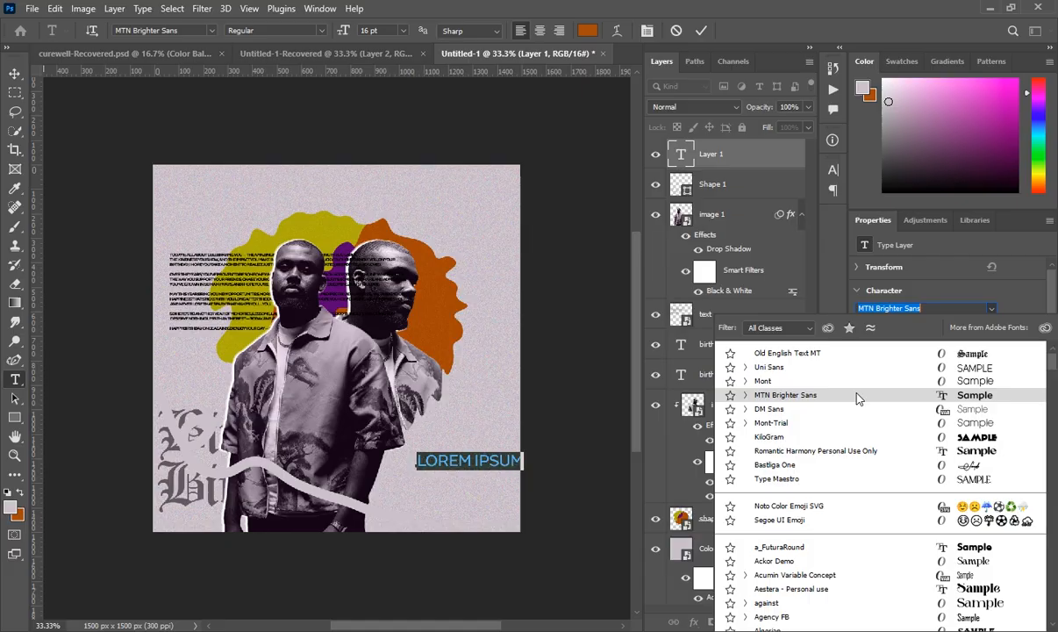
{"action": "left_click", "coordinate": [859, 397]}
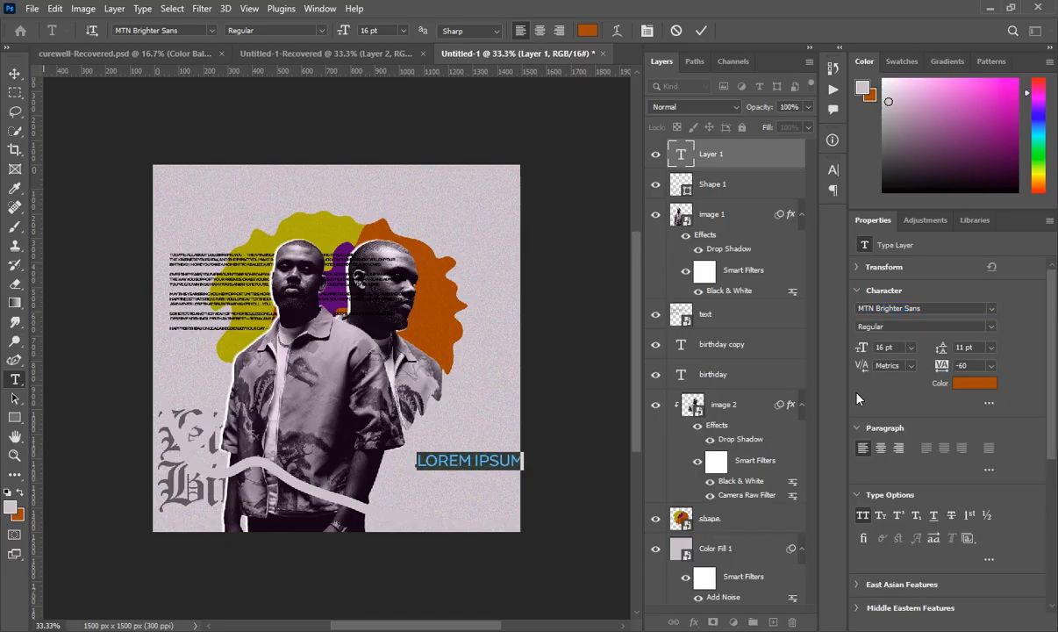
{"action": "left_click", "coordinate": [993, 326]}
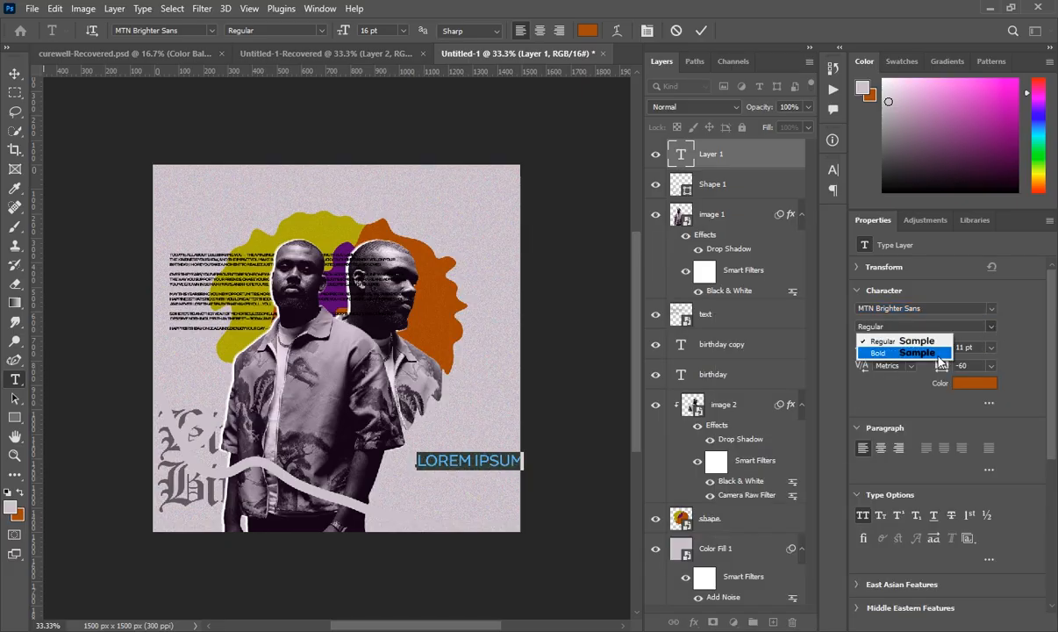
{"action": "left_click", "coordinate": [843, 337]}
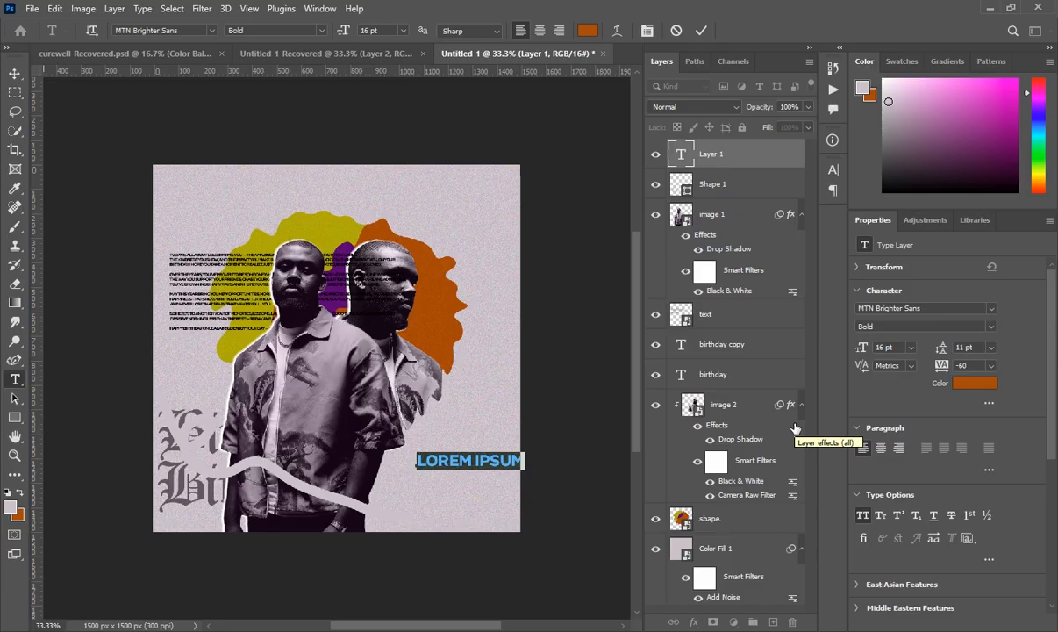
- Replace the placeholder with three-line HAPPY GLORIOUS BIRTHDAY and shrink it to 13 pt
{"action": "type", "text": "GLO"}
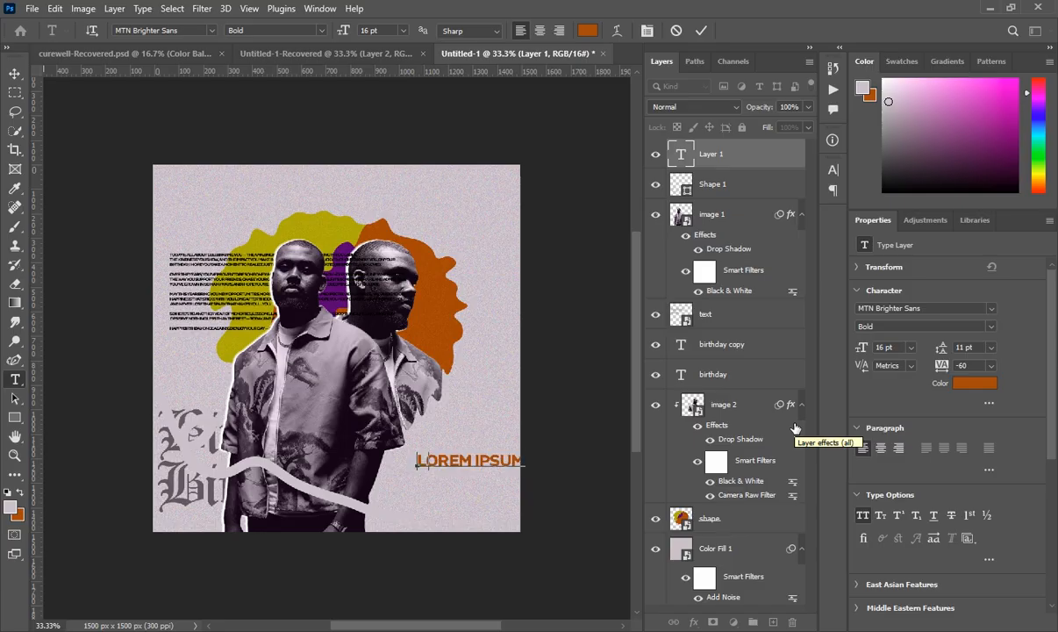
{"action": "type", "text": "R"}
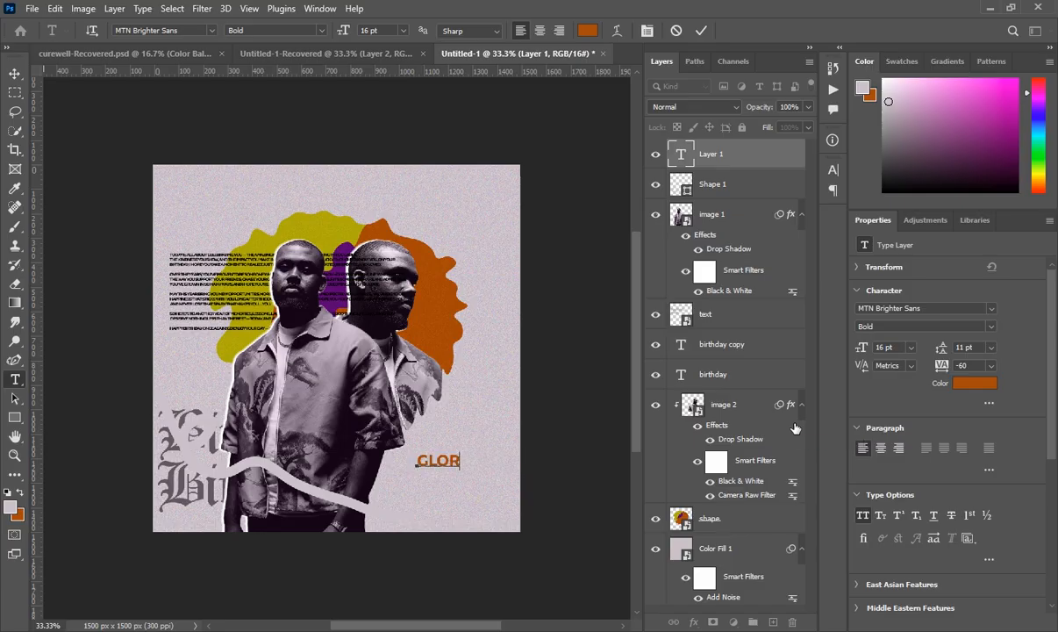
{"action": "type", "text": "ious"}
{"action": "type", "text": "HAPP"}
{"action": "type", "text": "Y"}
{"action": "type", "text": "GLO"}
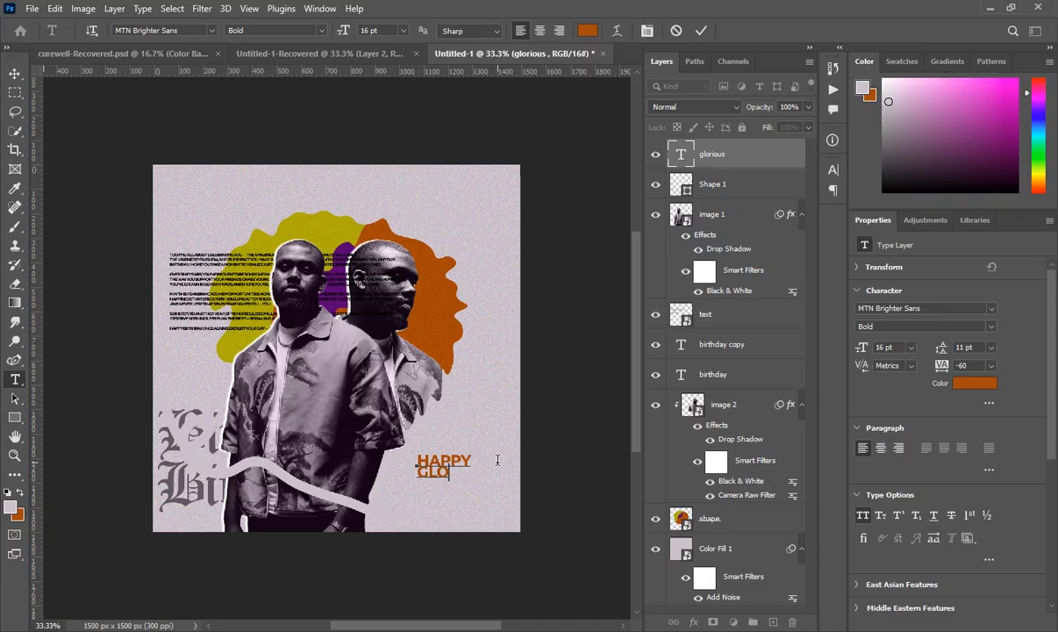
{"action": "type", "text": "RIOUS"}
{"action": "type", "text": "B"}
{"action": "type", "text": "IRTHDAY"}
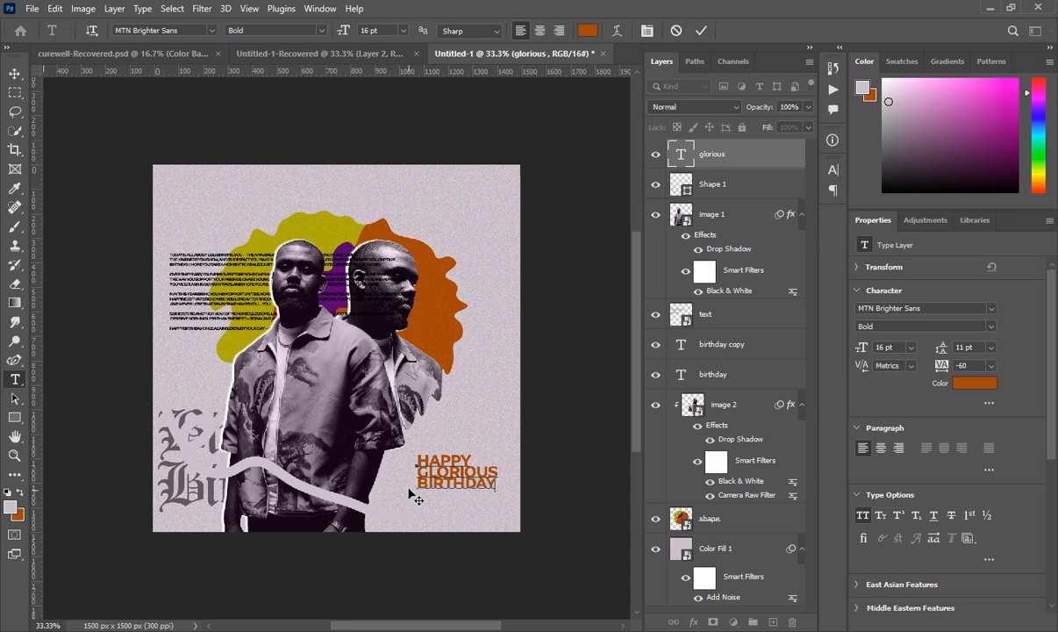
{"action": "left_click_drag", "start_coordinate": [418, 455], "coordinate": [468, 473]}
{"action": "key", "text": "ctrl+a"}
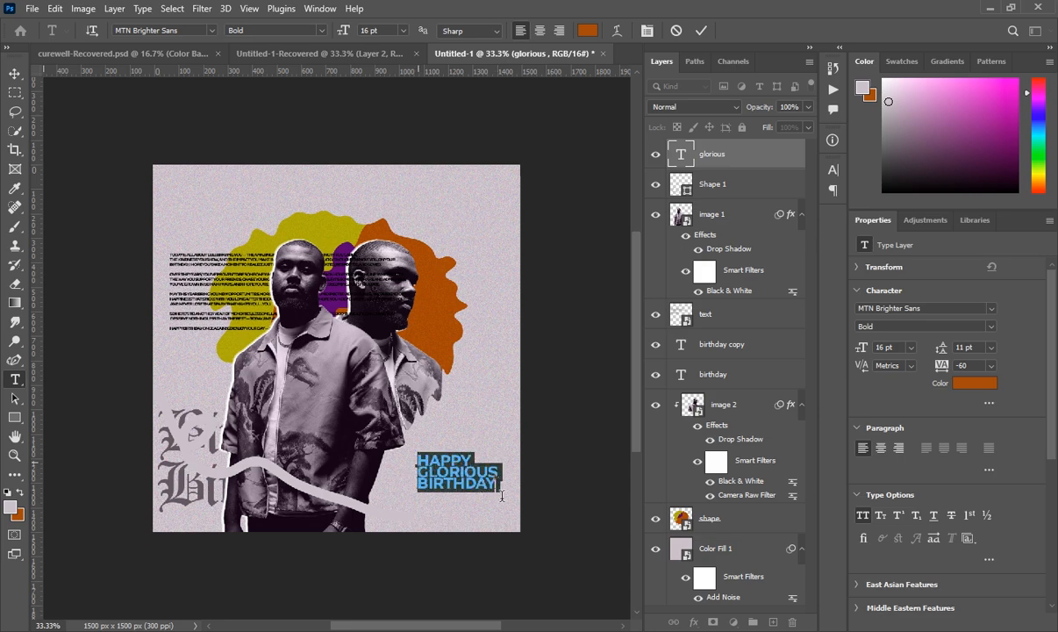
{"action": "left_click", "coordinate": [881, 348]}
{"action": "scroll", "coordinate": [881, 347], "scroll_direction": "down", "scroll_amount": 2}
{"action": "scroll", "coordinate": [881, 347], "scroll_direction": "down", "scroll_amount": 1}
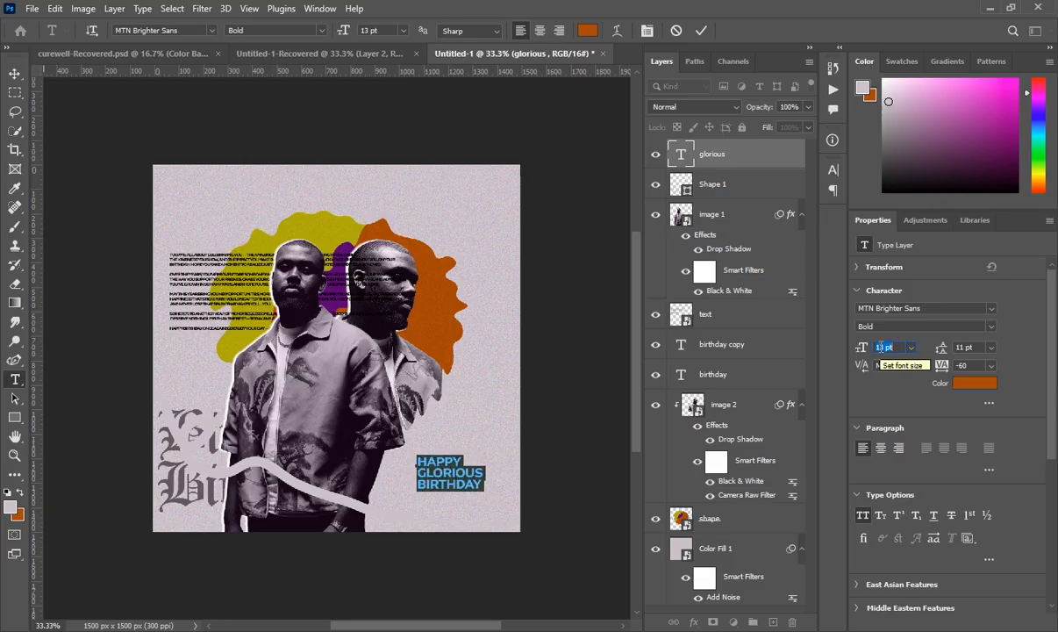
- Move the birthday text block into the lower right of the square and commit it
{"action": "left_click_drag", "start_coordinate": [471, 525], "coordinate": [448, 541]}
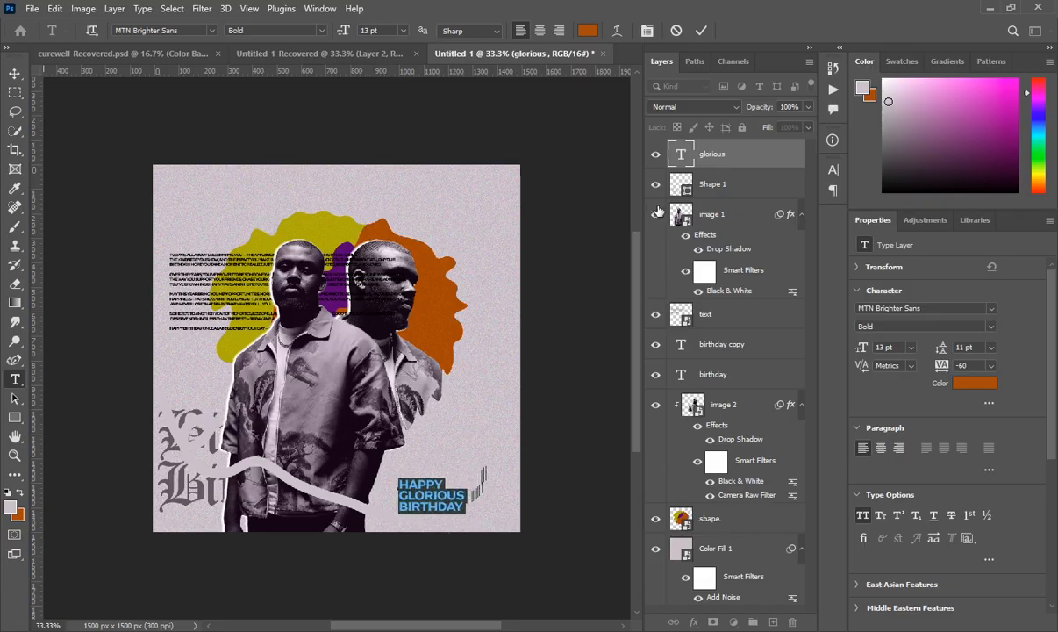
{"action": "left_click", "coordinate": [722, 160]}
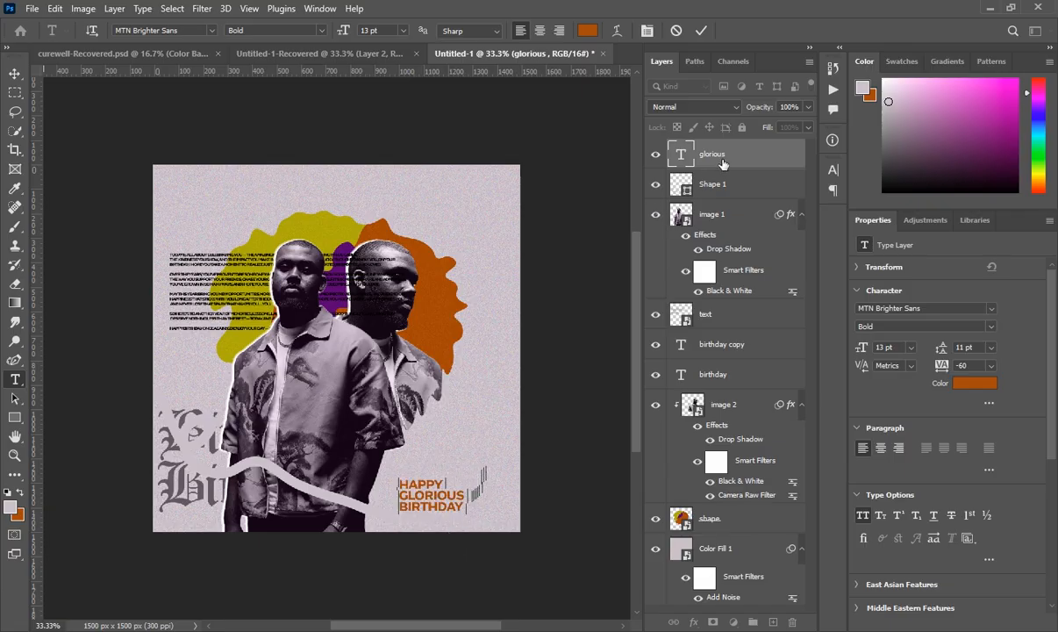
{"action": "left_click", "coordinate": [413, 562]}
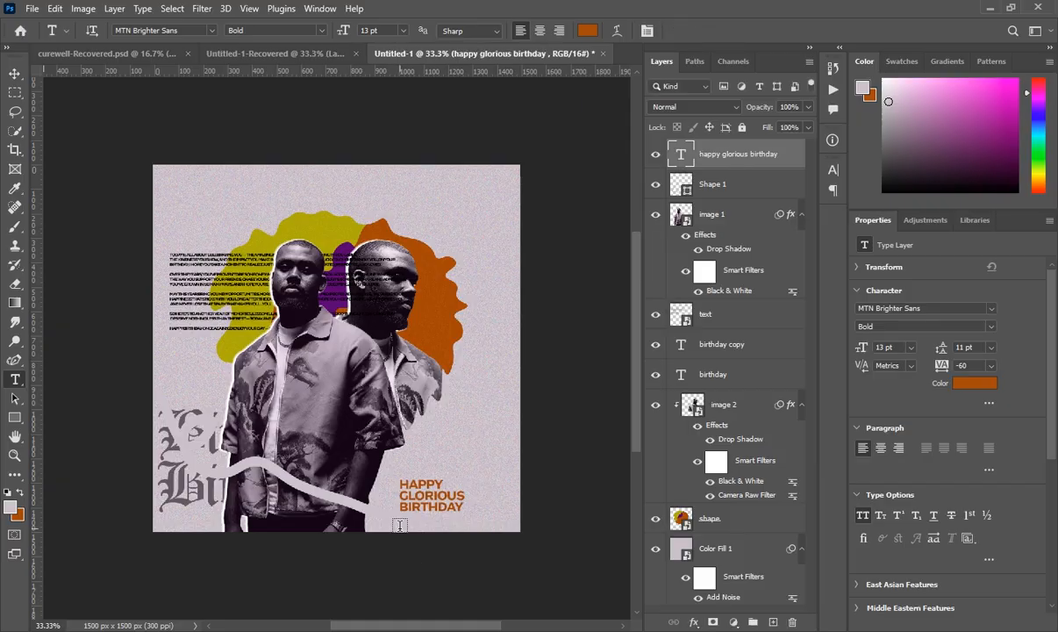
- Add a MAY GOD BLESS YOU line under the birthday text and colour it black
{"action": "left_click", "coordinate": [399, 527]}
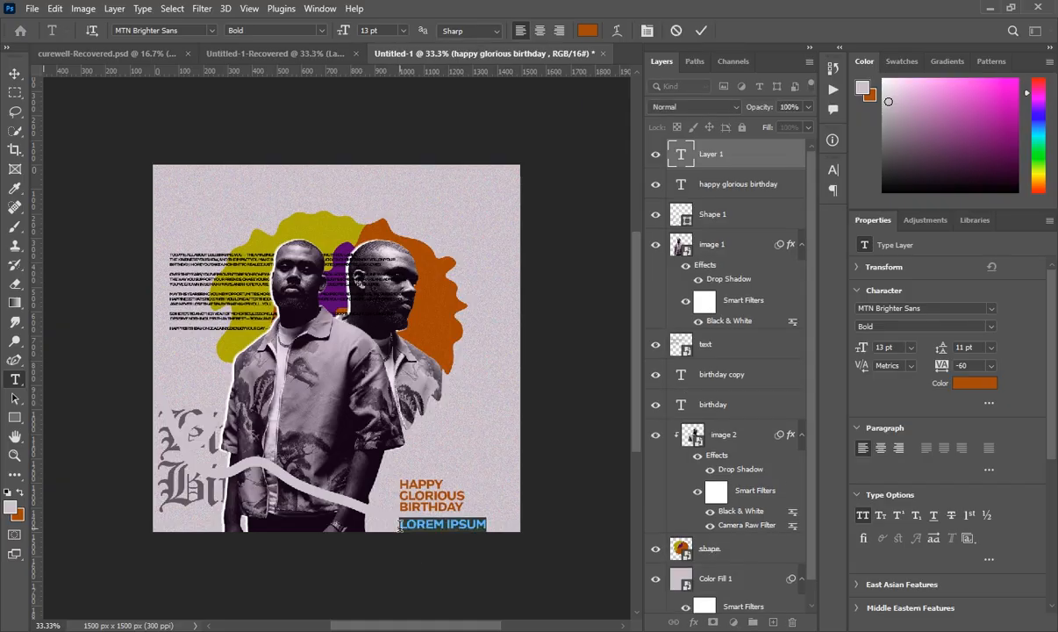
{"action": "type", "text": "MA"}
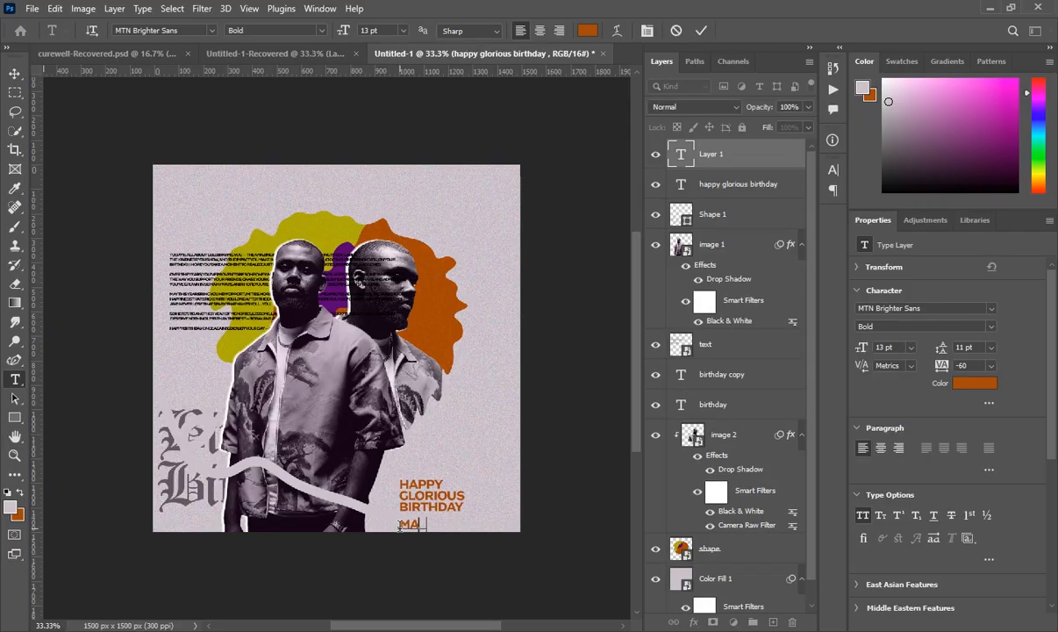
{"action": "type", "text": "Y GOD BLESS YO"}
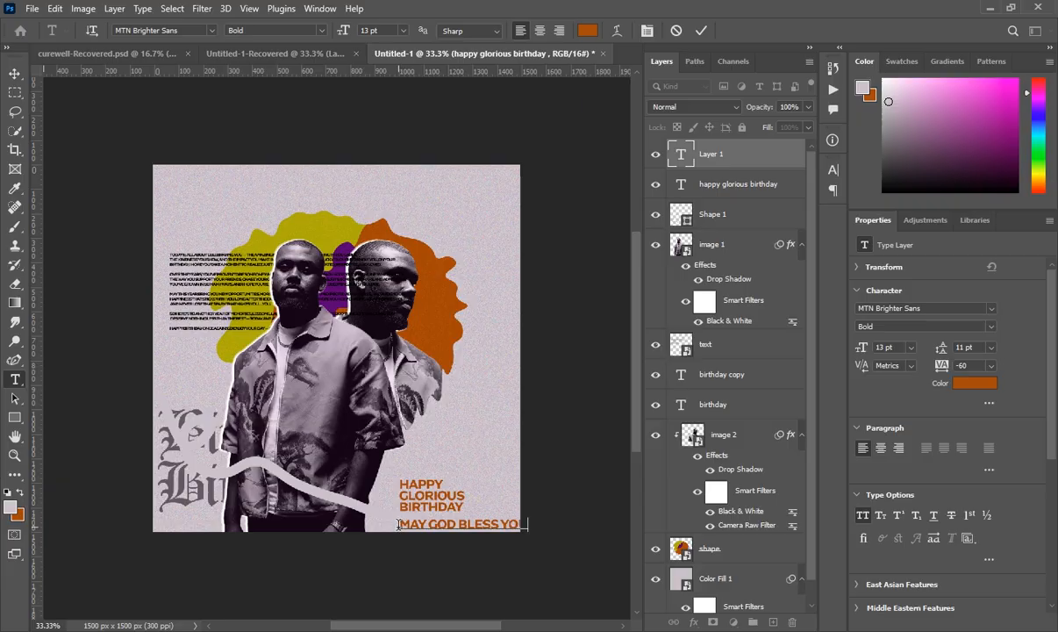
{"action": "left_click_drag", "start_coordinate": [400, 524], "coordinate": [537, 525]}
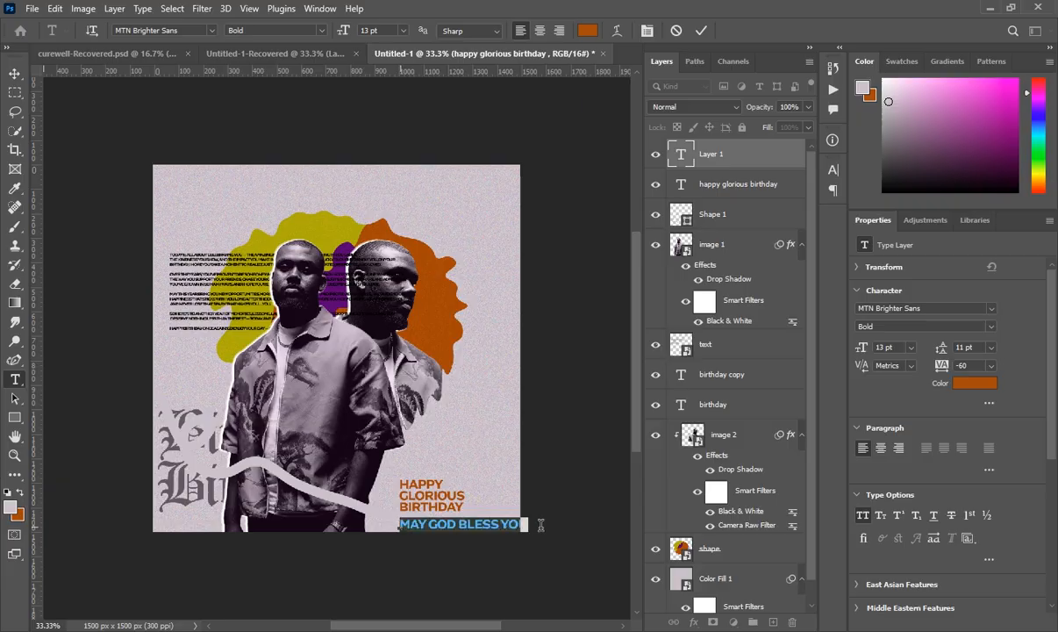
{"action": "left_click", "coordinate": [973, 383]}
{"action": "left_click", "coordinate": [670, 433]}
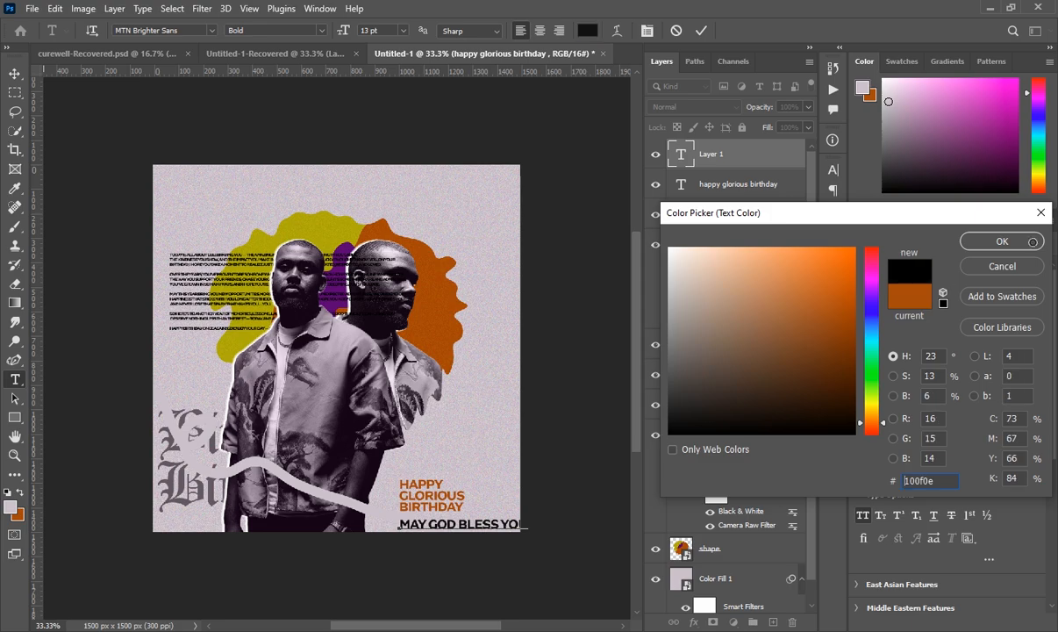
{"action": "left_click", "coordinate": [992, 245]}
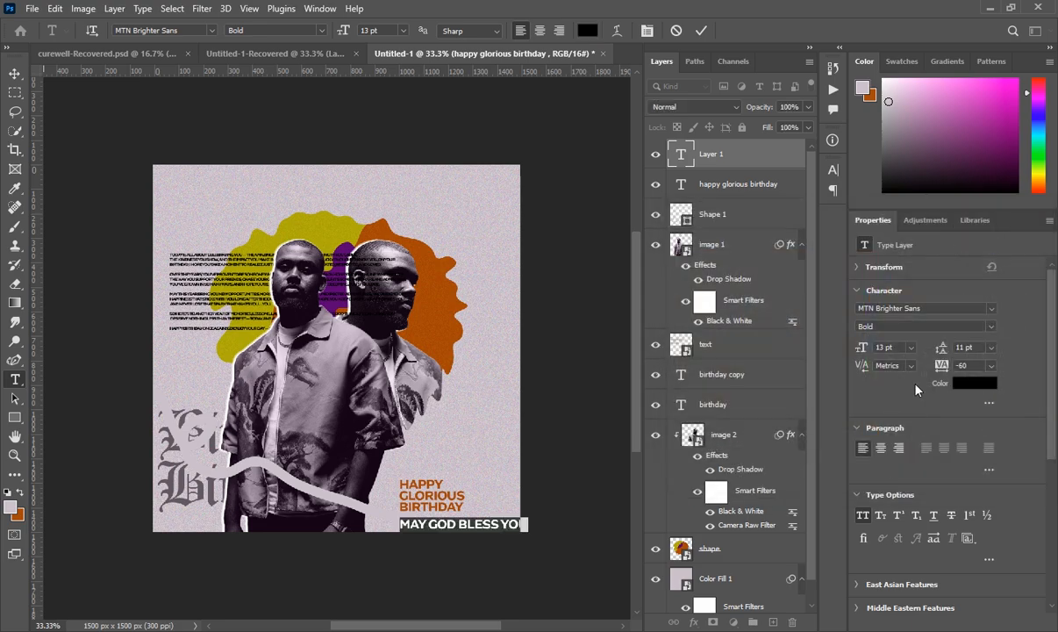
- Make the blessing text 6 pt with 200 tracking, commit it, and add an empty layer
{"action": "key", "text": "Down"}
{"action": "key", "text": "Down"}
{"action": "key", "text": "Down"}
{"action": "key", "text": "Down"}
{"action": "key", "text": "Down"}
{"action": "key", "text": "Down"}
{"action": "key", "text": "Down"}
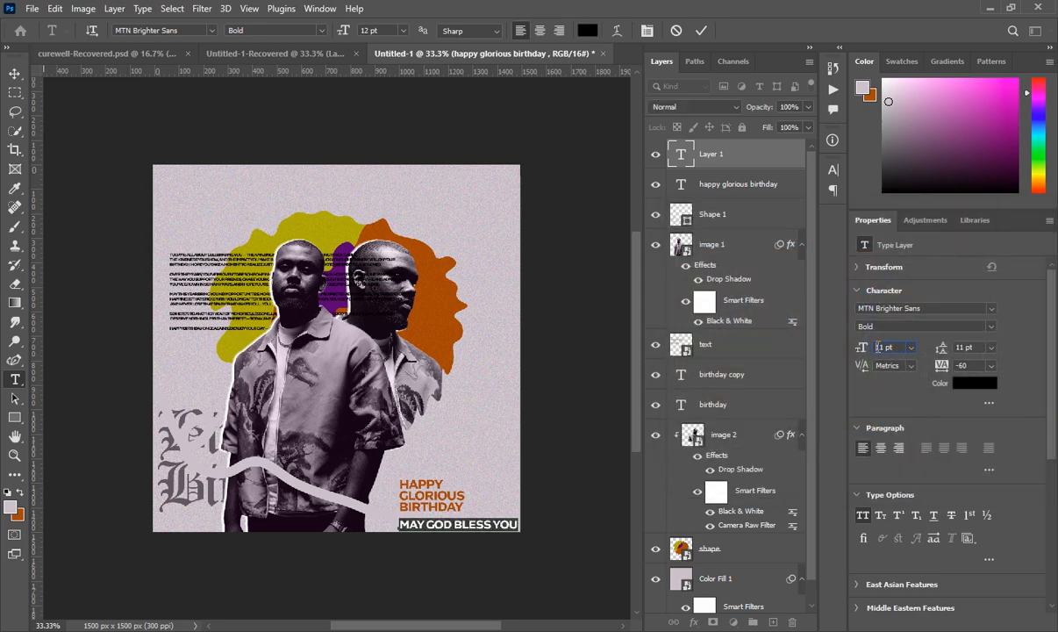
{"action": "key", "text": "Down"}
{"action": "key", "text": "Up"}
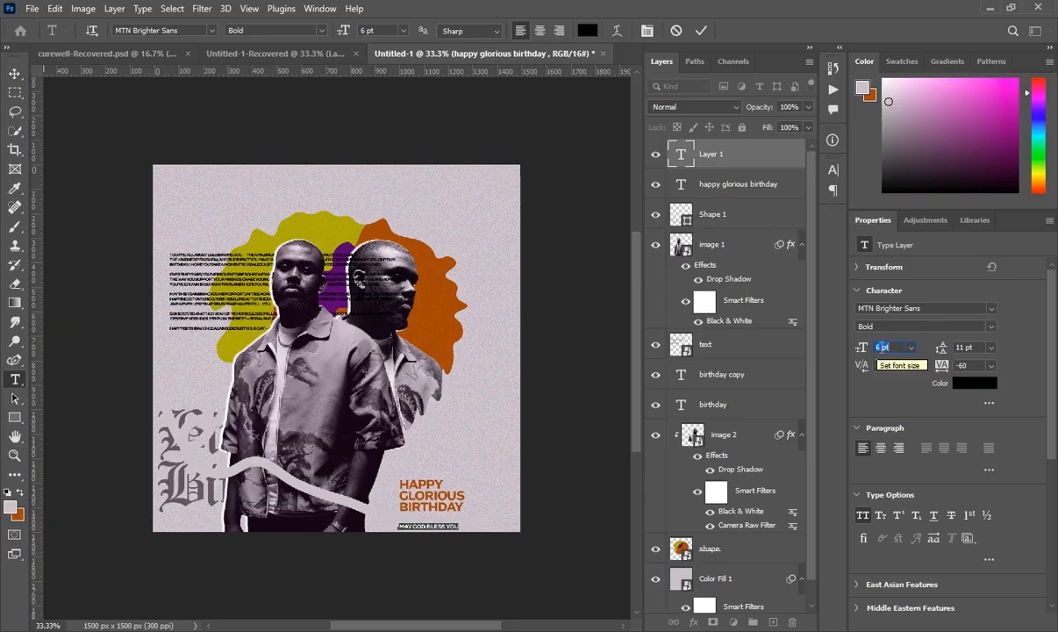
{"action": "left_click", "coordinate": [993, 366]}
{"action": "left_click", "coordinate": [972, 537]}
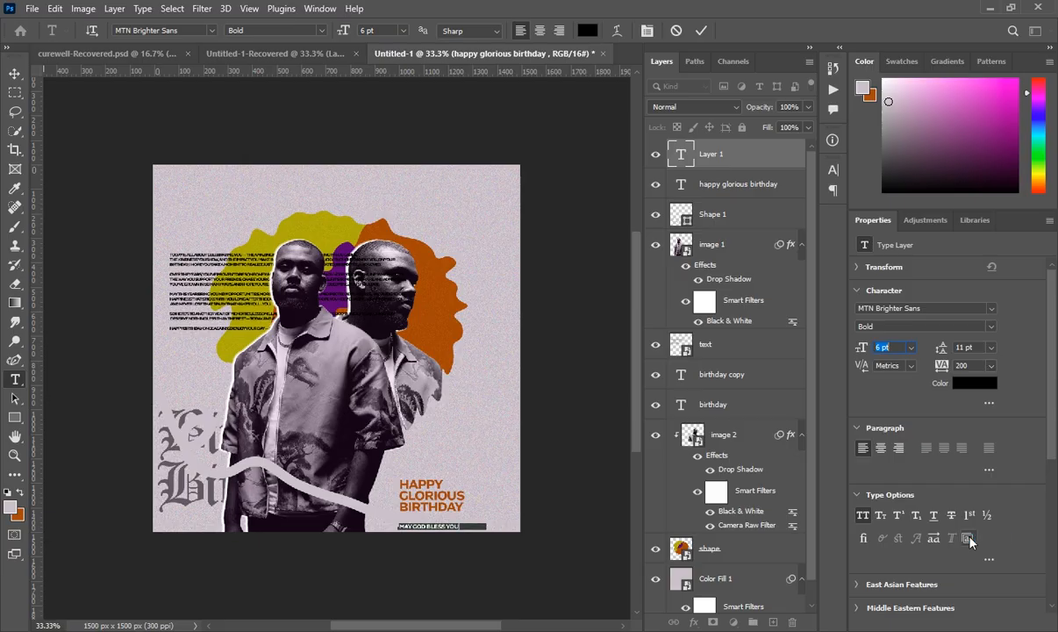
{"action": "left_click", "coordinate": [722, 156]}
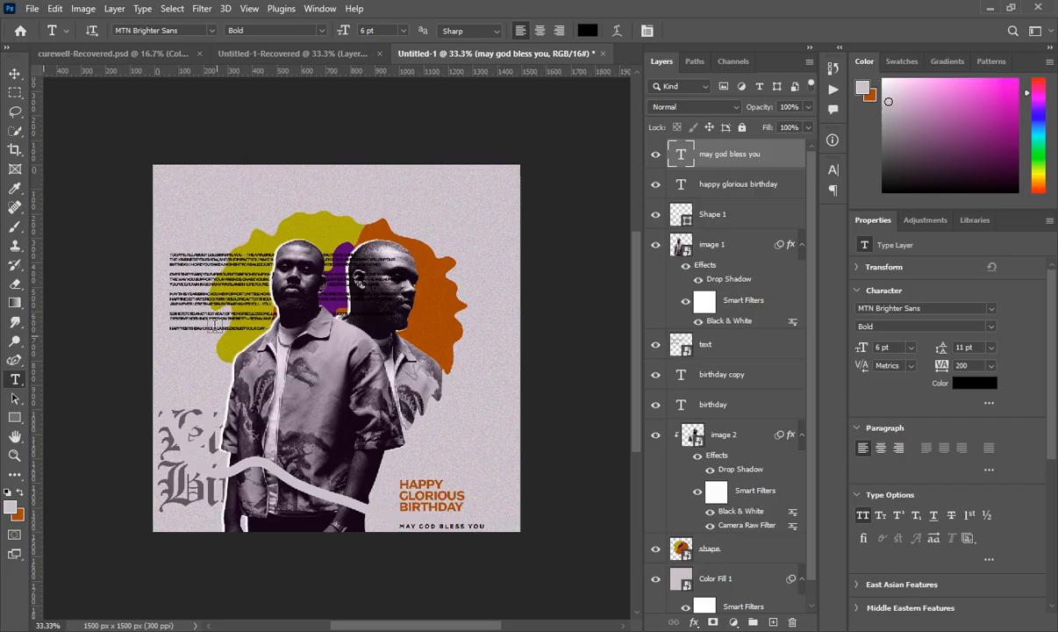
{"action": "left_click", "coordinate": [772, 622]}
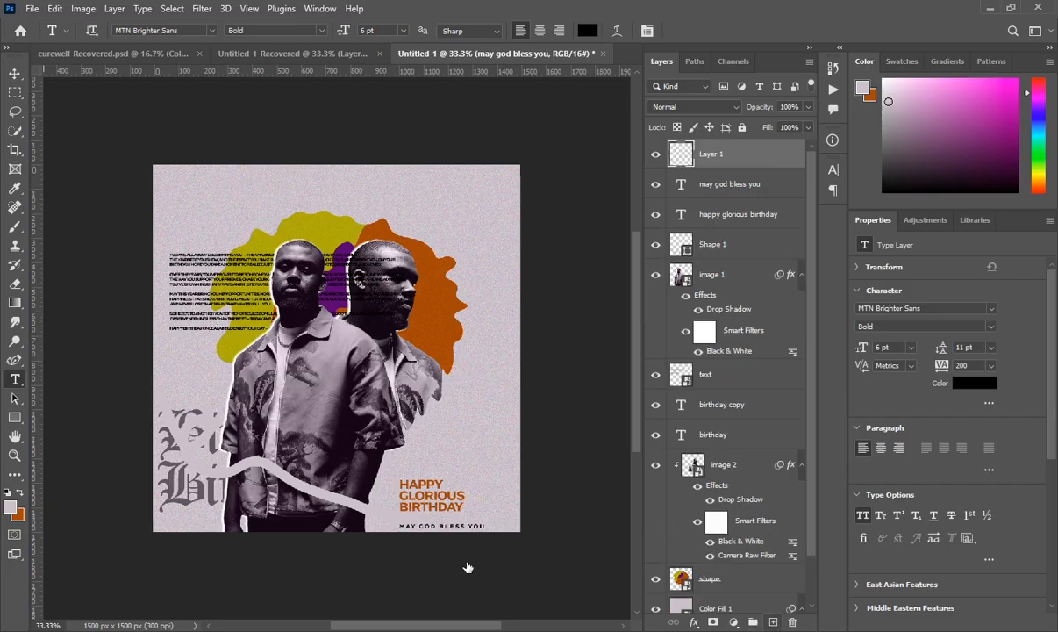
- Draw a small rectangle near the top right of the square with the Rectangle tool
{"action": "left_click", "coordinate": [20, 420]}
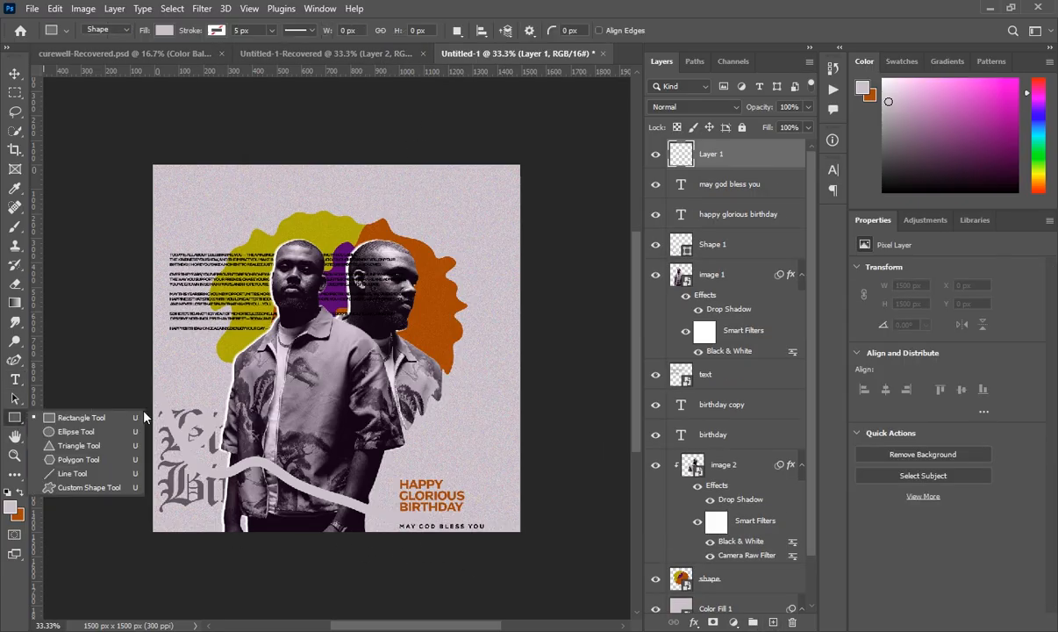
{"action": "left_click", "coordinate": [97, 420]}
{"action": "left_click_drag", "start_coordinate": [427, 193], "coordinate": [503, 228]}
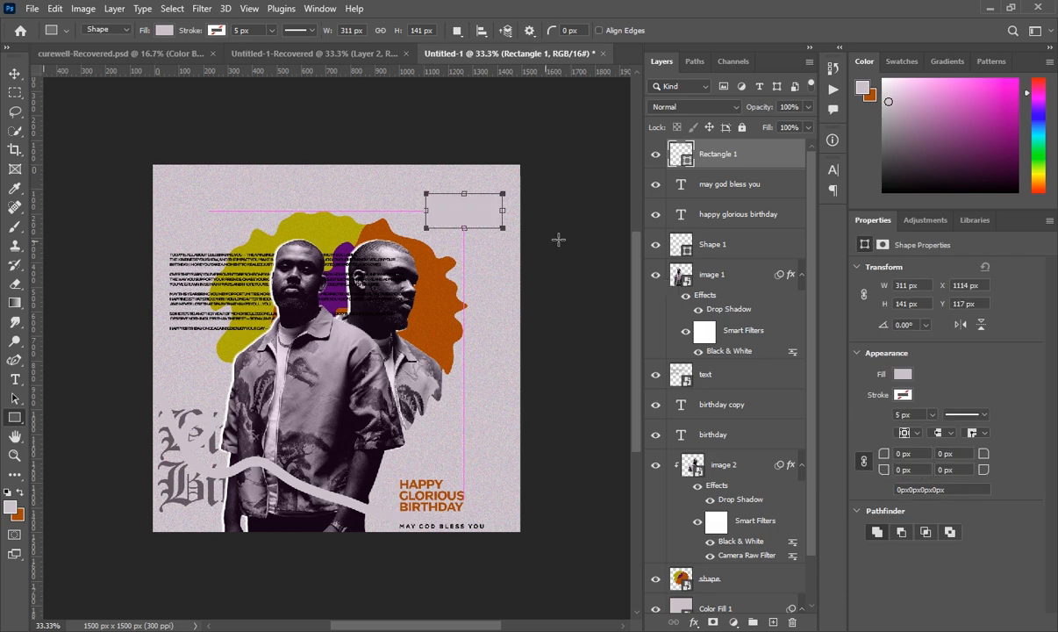
- Fill the rectangle with yellow #b6b303 sampled from the background blob
{"action": "left_click", "coordinate": [903, 375]}
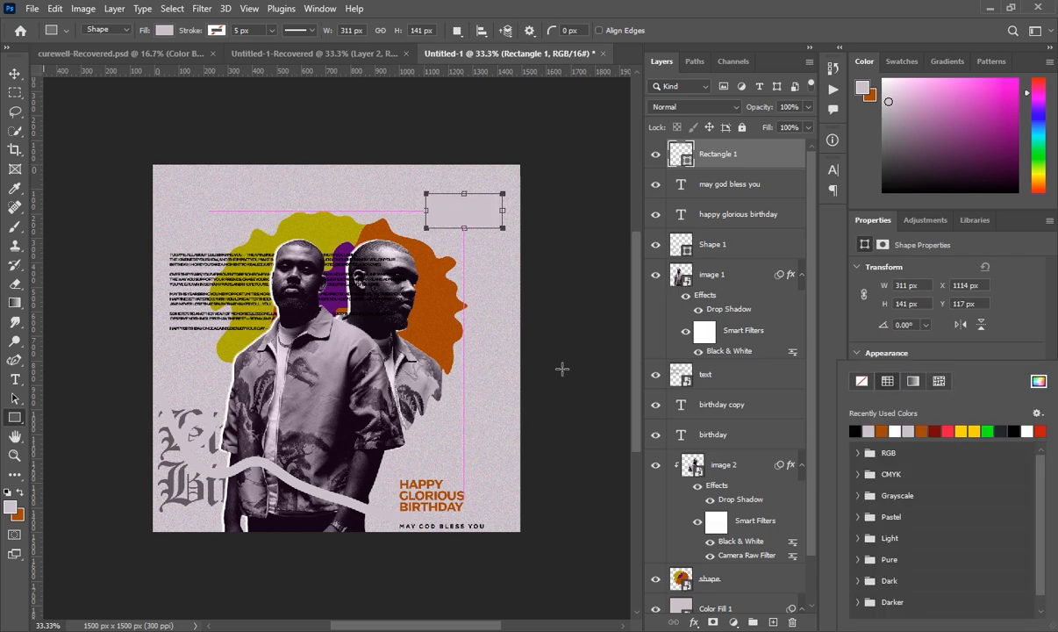
{"action": "left_click", "coordinate": [1039, 381]}
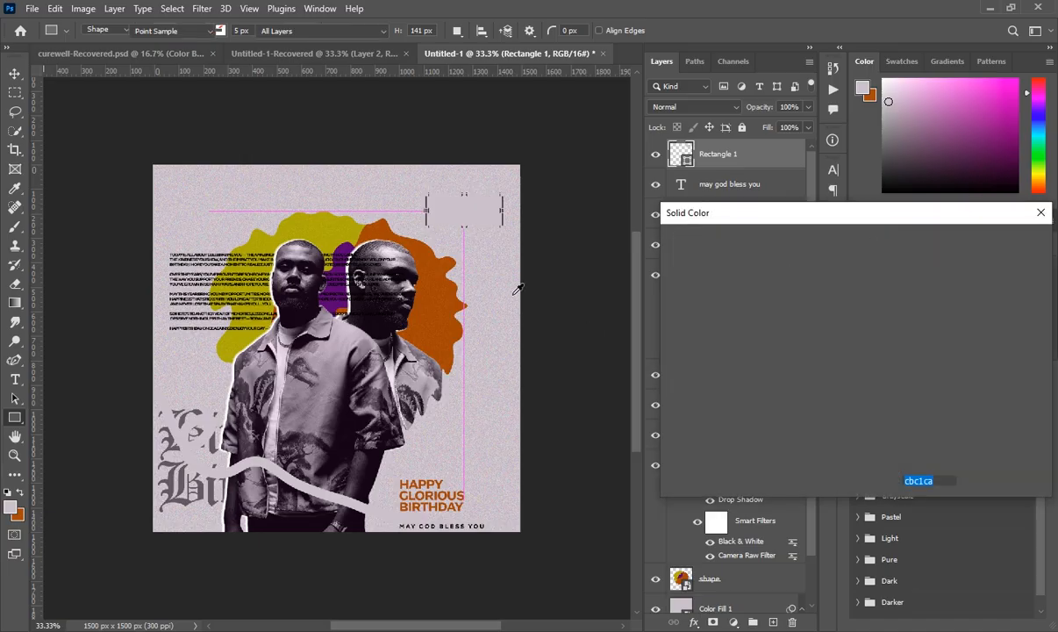
{"action": "left_click", "coordinate": [339, 234]}
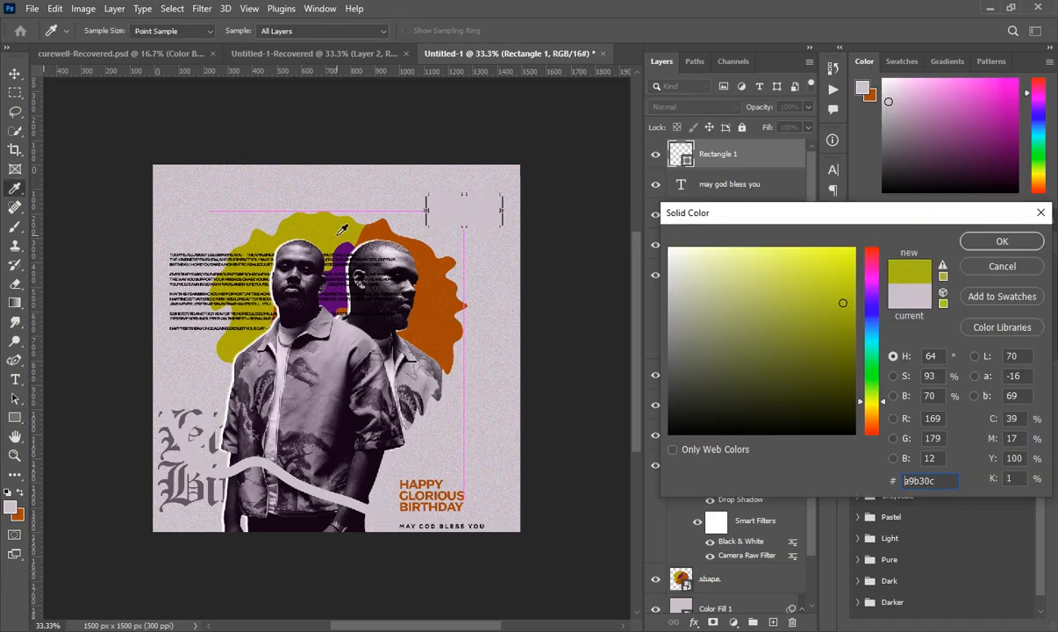
{"action": "left_click", "coordinate": [1003, 242]}
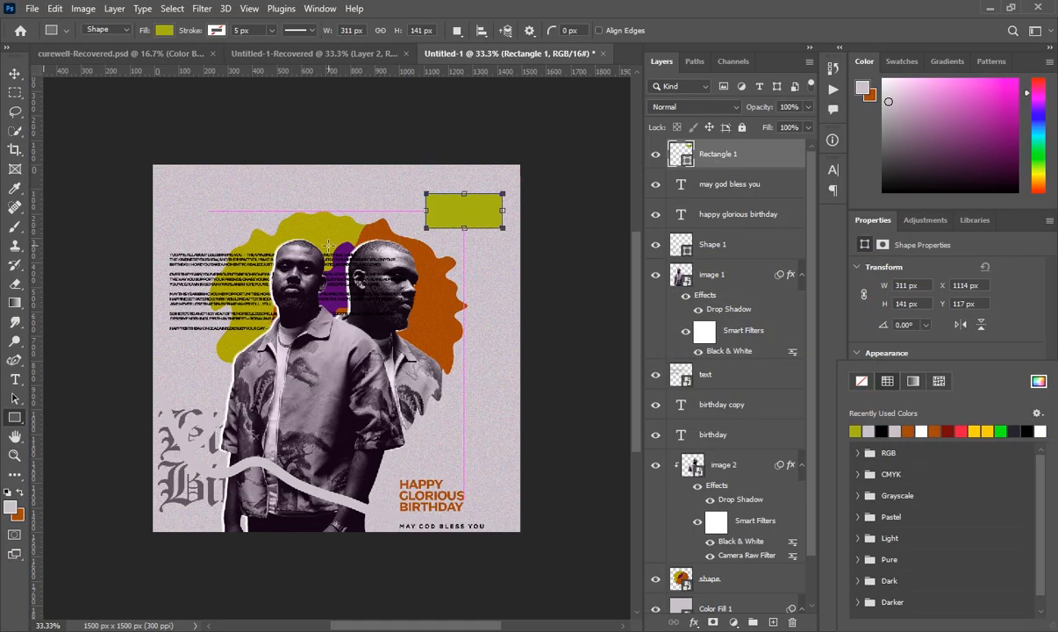
{"action": "left_click", "coordinate": [1038, 381]}
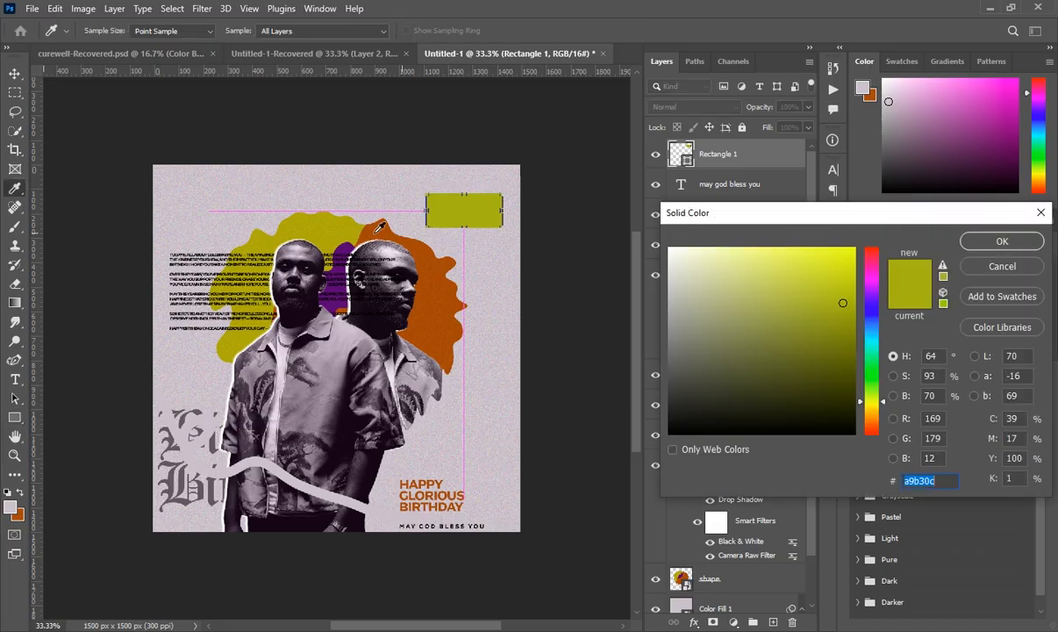
{"action": "left_click", "coordinate": [310, 219]}
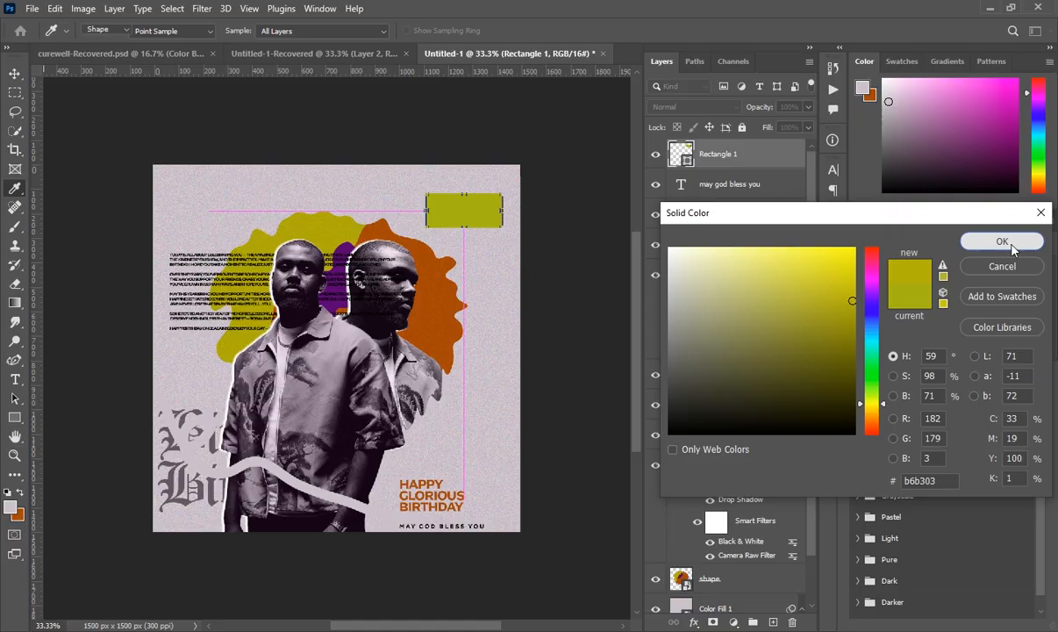
{"action": "left_click", "coordinate": [1009, 246]}
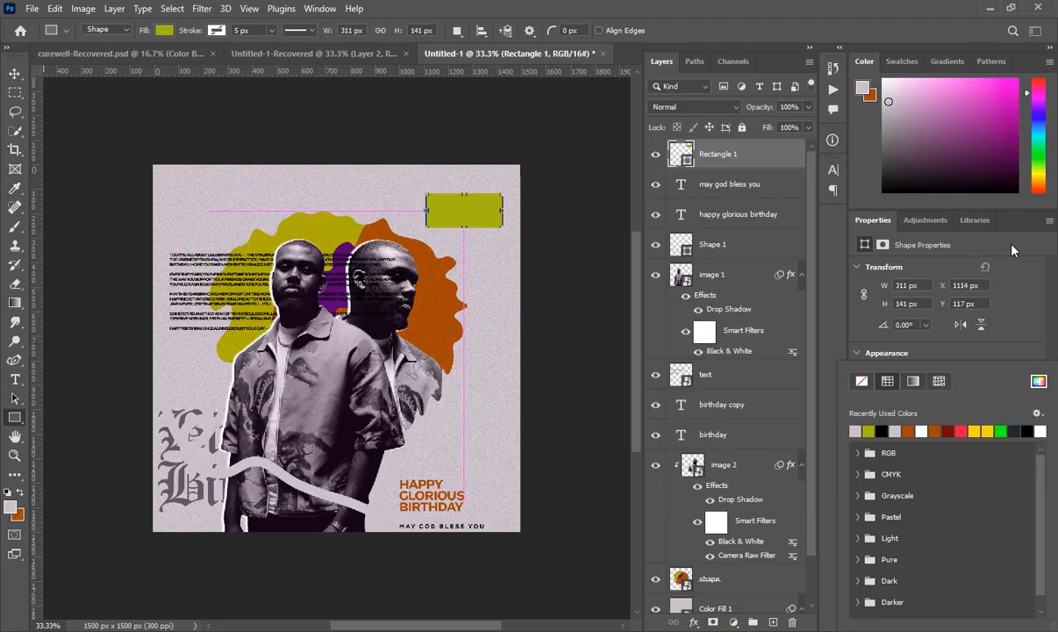
{"action": "left_click", "coordinate": [737, 155]}
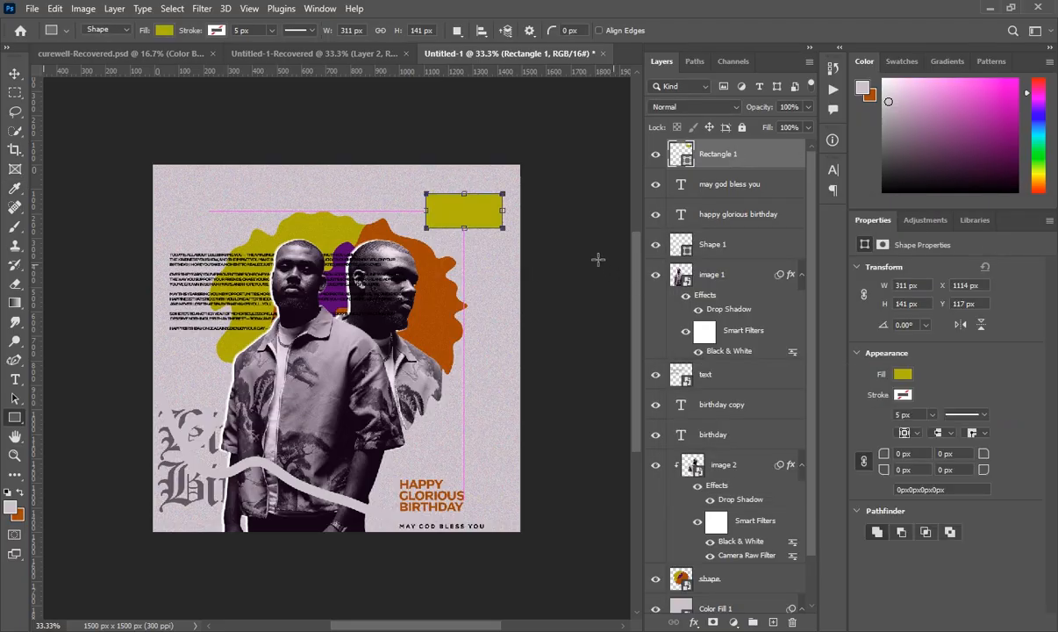
- Draw a closed triangular tail under the rectangle with the Pen Tool
{"action": "left_click", "coordinate": [14, 360]}
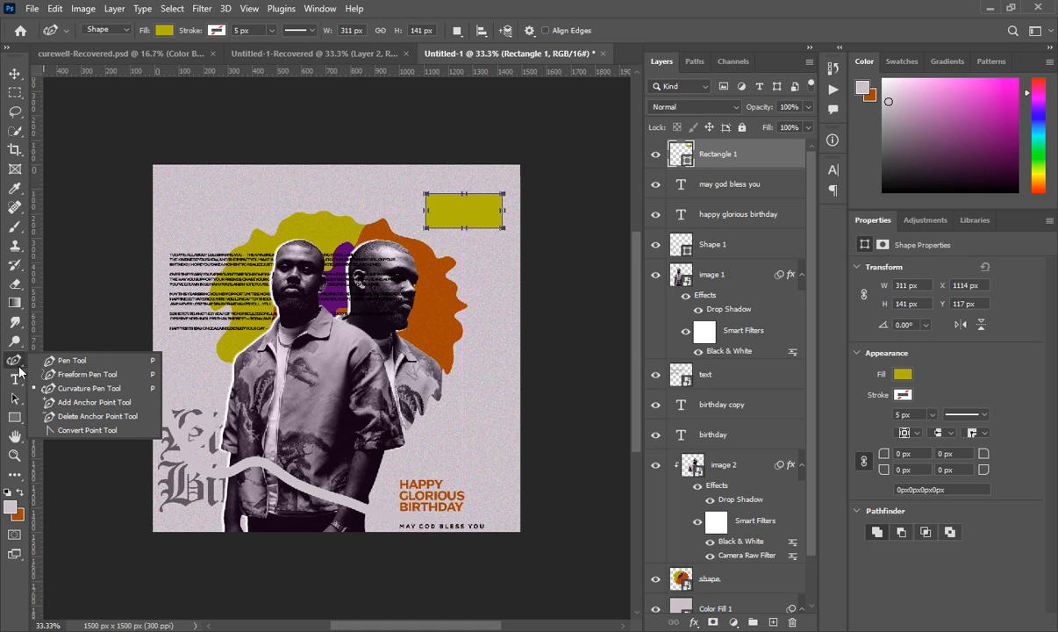
{"action": "left_click", "coordinate": [71, 361]}
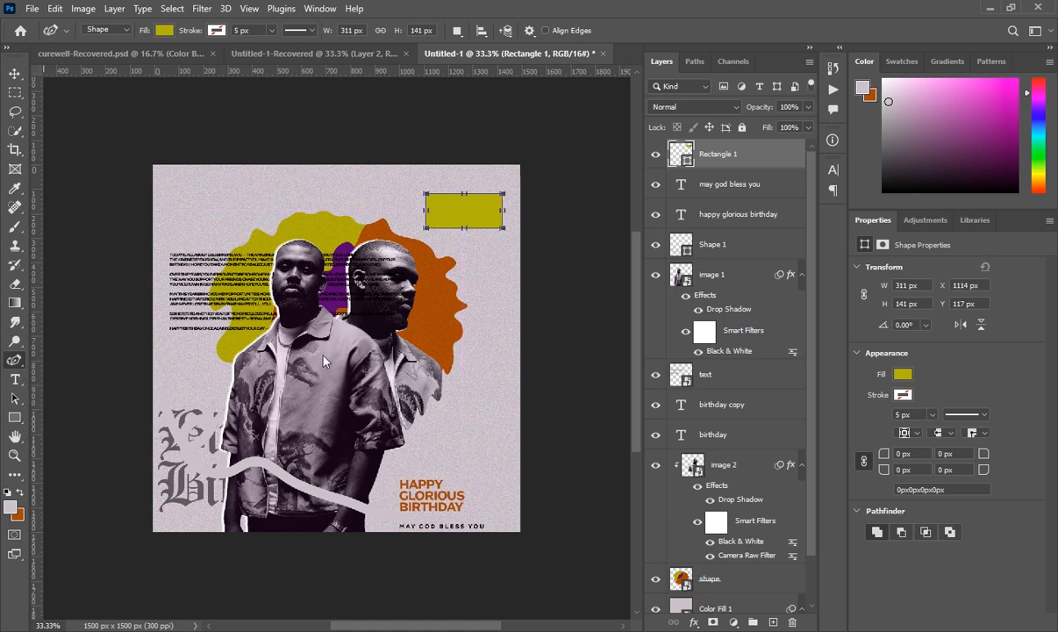
{"action": "left_click", "coordinate": [469, 225]}
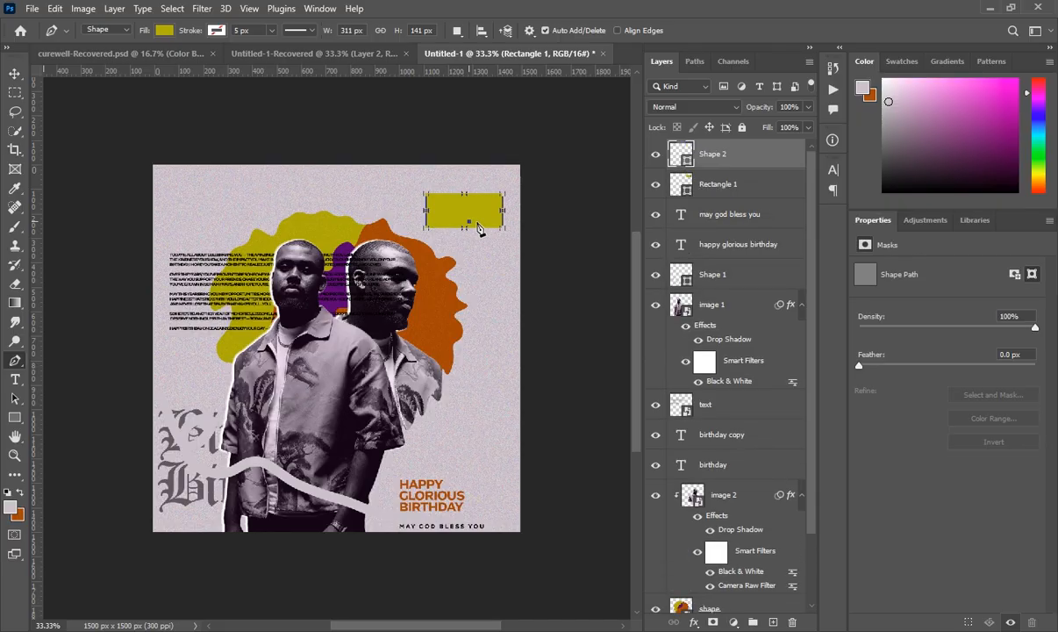
{"action": "left_click", "coordinate": [483, 222]}
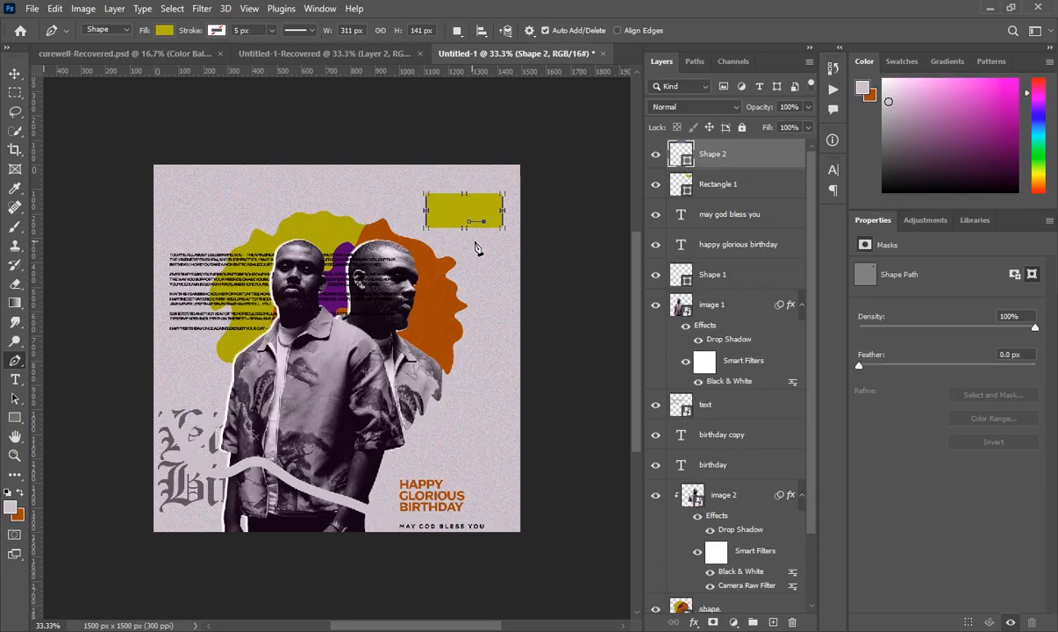
{"action": "left_click", "coordinate": [479, 239]}
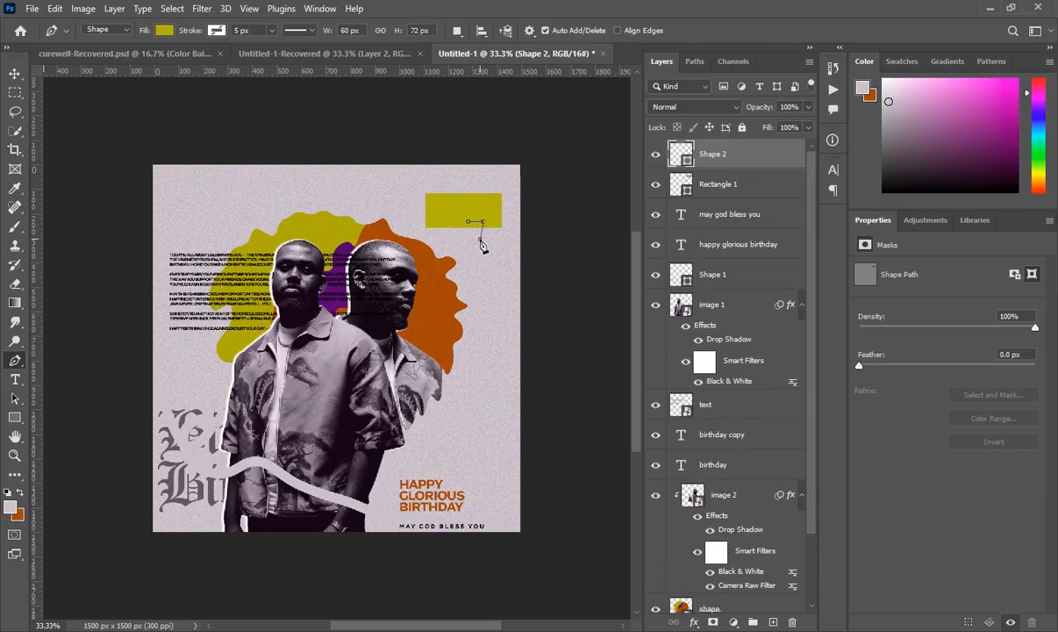
{"action": "left_click", "coordinate": [474, 228]}
- Add an empty layer and select both Shape 2 and Rectangle 1
{"action": "left_click", "coordinate": [772, 622]}
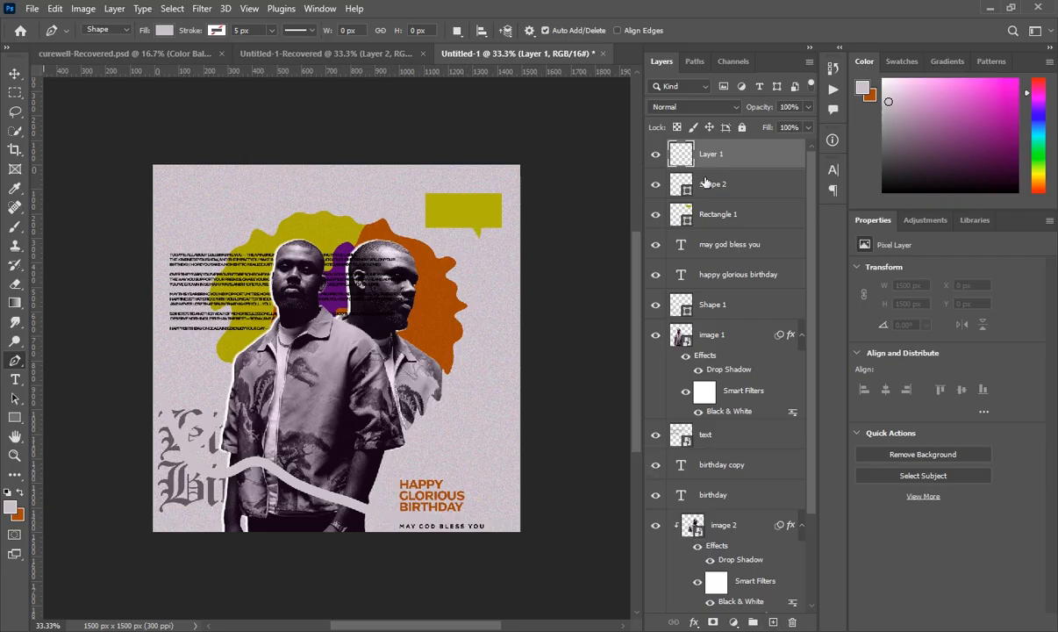
{"action": "left_click", "coordinate": [676, 182]}
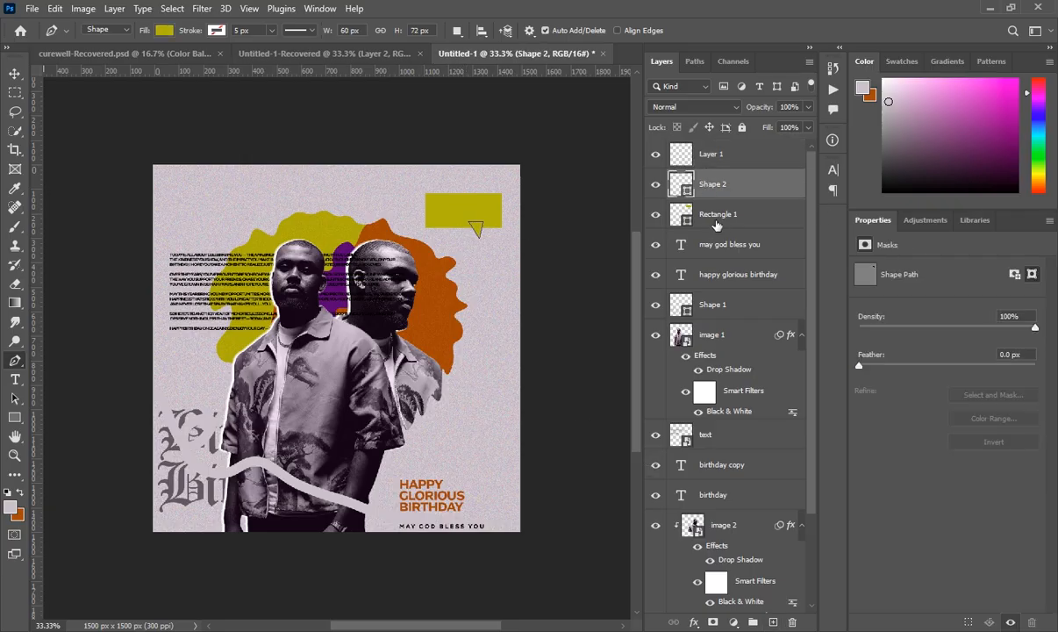
{"action": "left_click", "coordinate": [718, 216], "text": "shift"}
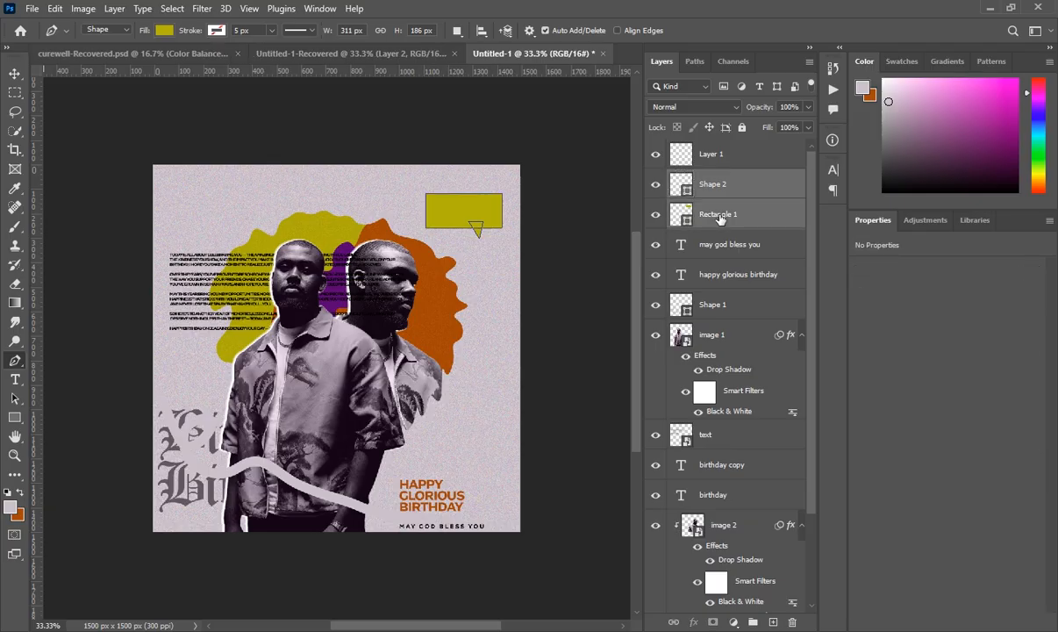
- Convert Shape 2 and Rectangle 1 into one smart object at 67% opacity, then select Layer 1
{"action": "right_click", "coordinate": [715, 184]}
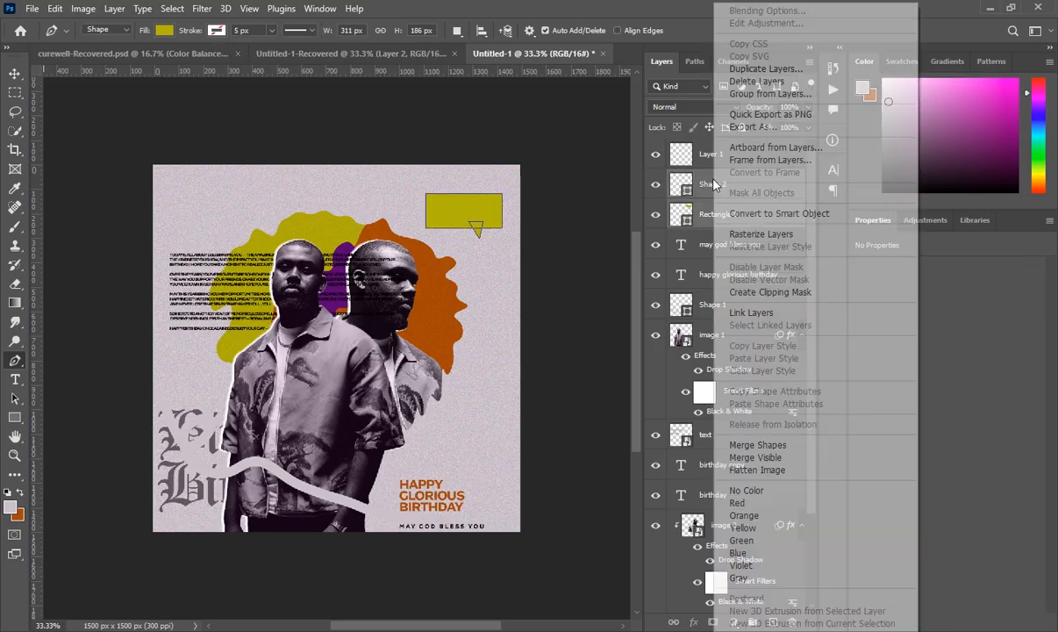
{"action": "left_click", "coordinate": [772, 213]}
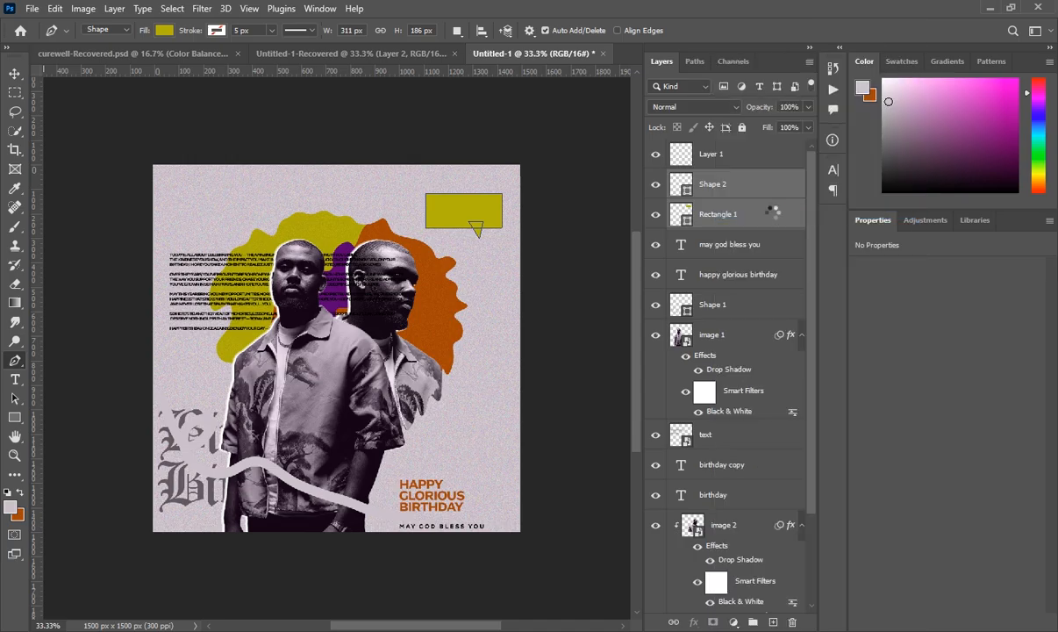
{"action": "left_click", "coordinate": [808, 106]}
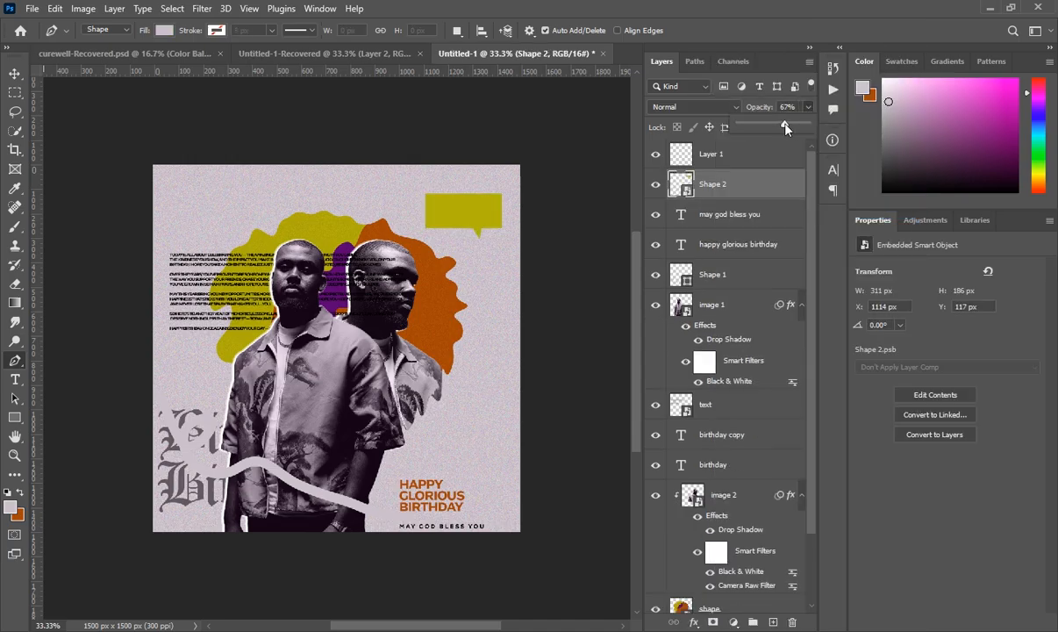
{"action": "left_click", "coordinate": [736, 158]}
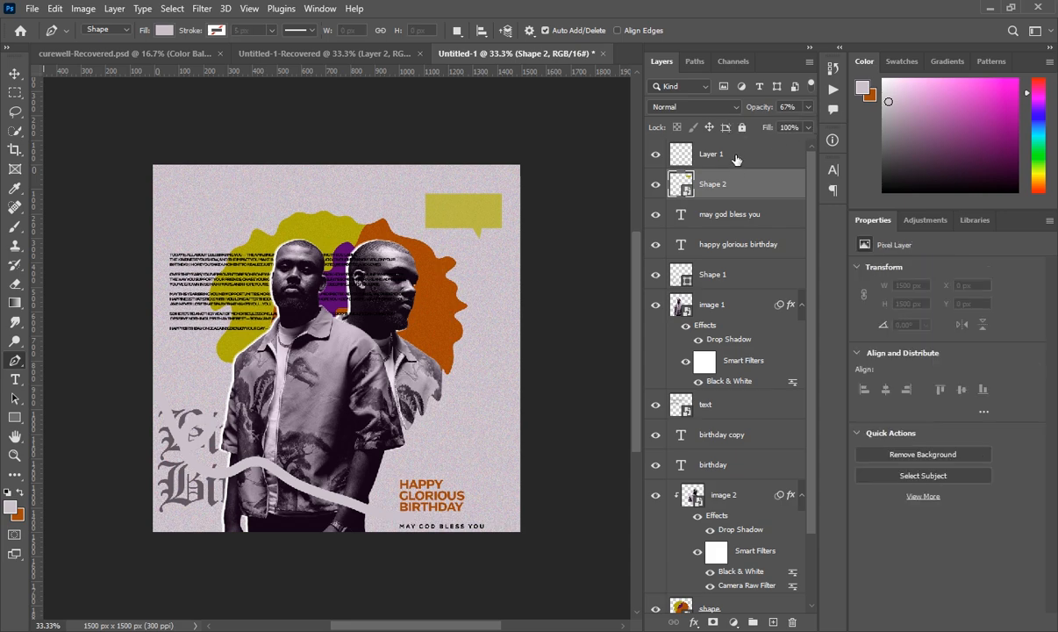
- Place LOREM IPSUM text in the yellow bubble, coloured orange #a34606 from the blob
{"action": "left_click", "coordinate": [22, 381]}
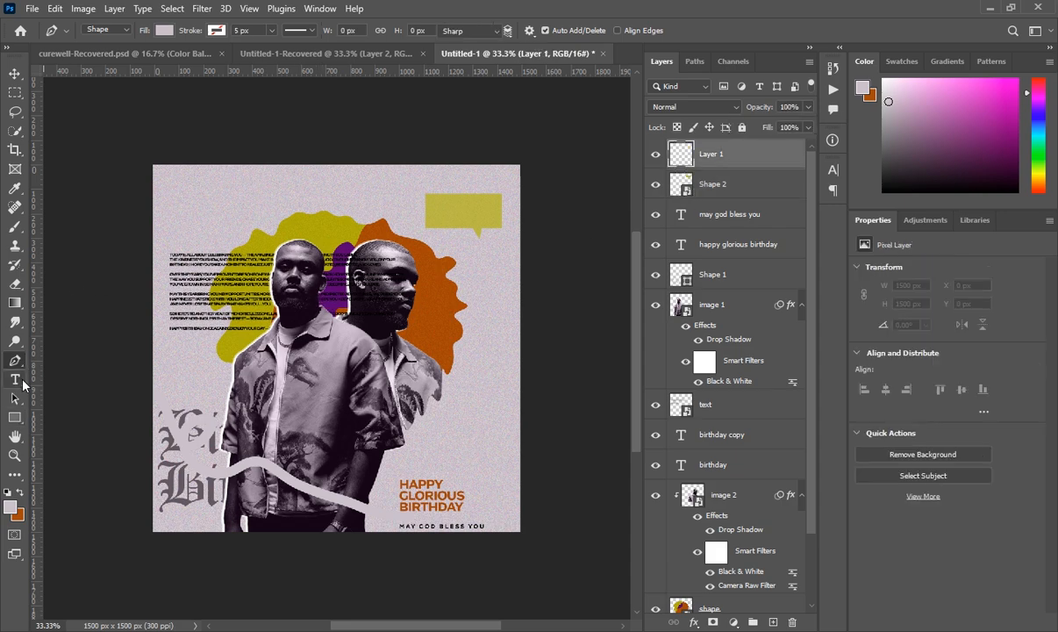
{"action": "left_click", "coordinate": [312, 55]}
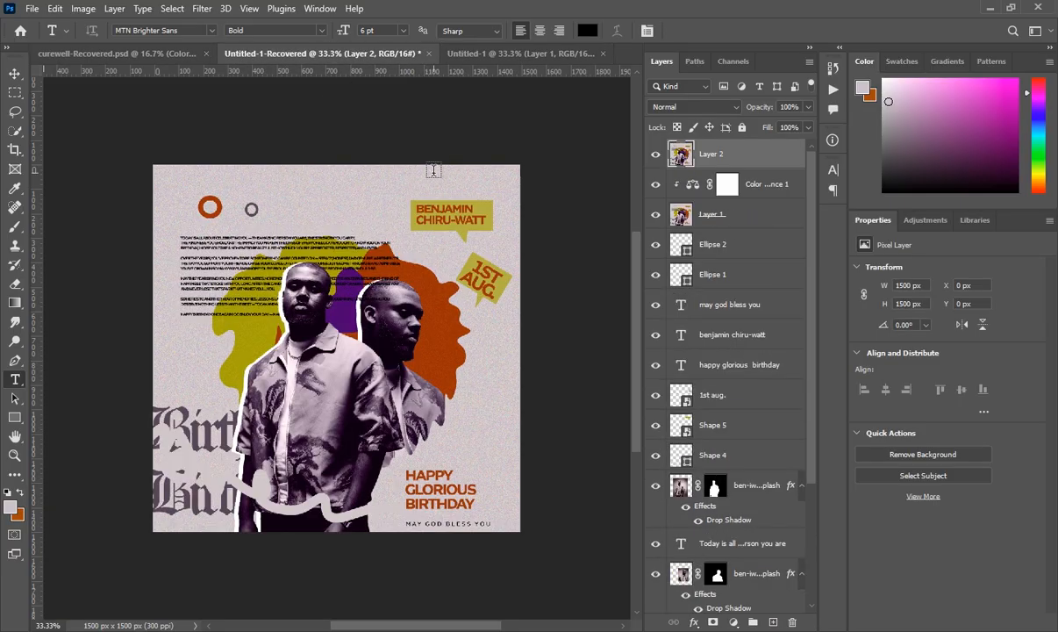
{"action": "left_click", "coordinate": [490, 54]}
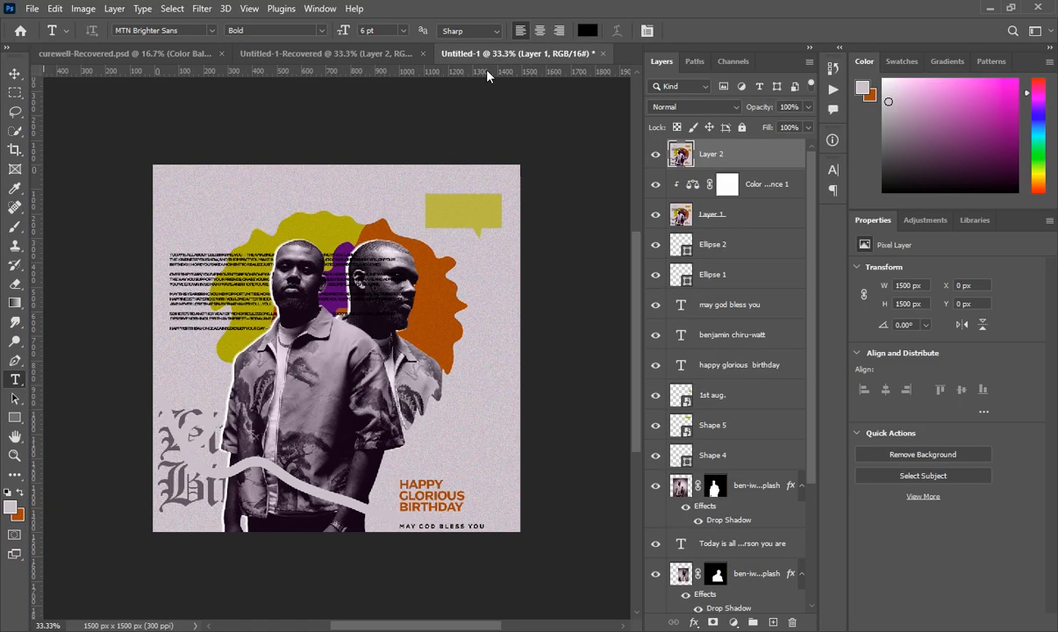
{"action": "left_click", "coordinate": [436, 203]}
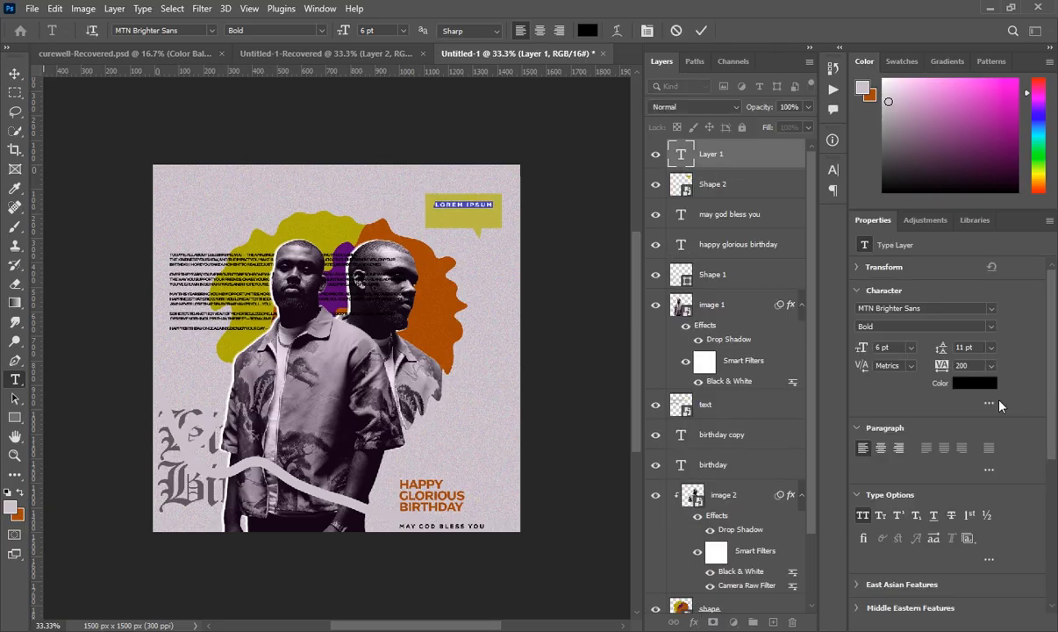
{"action": "left_click", "coordinate": [968, 386]}
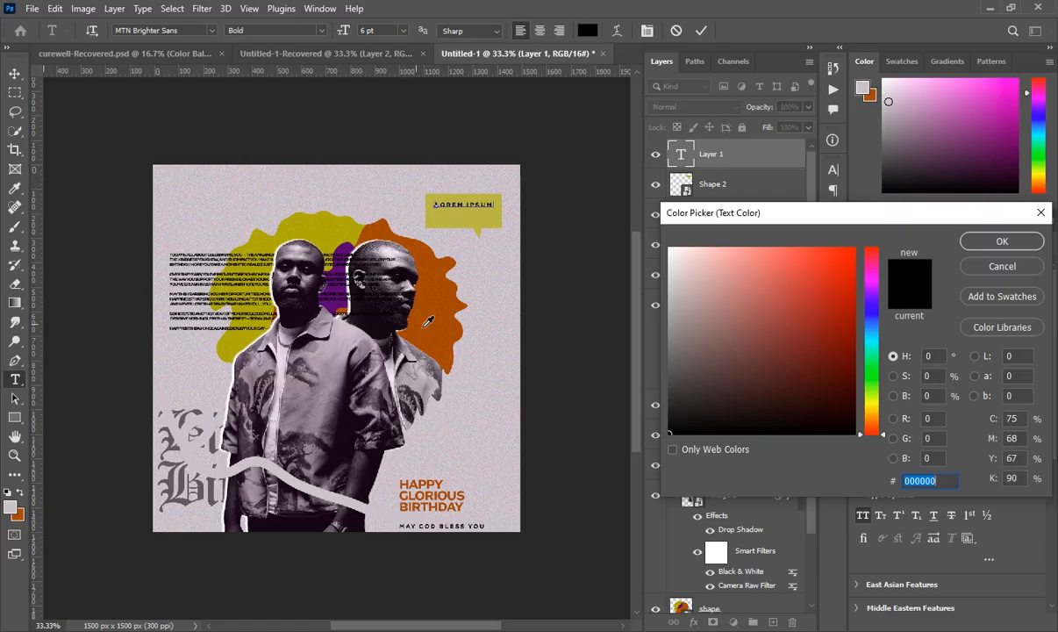
{"action": "left_click", "coordinate": [428, 328]}
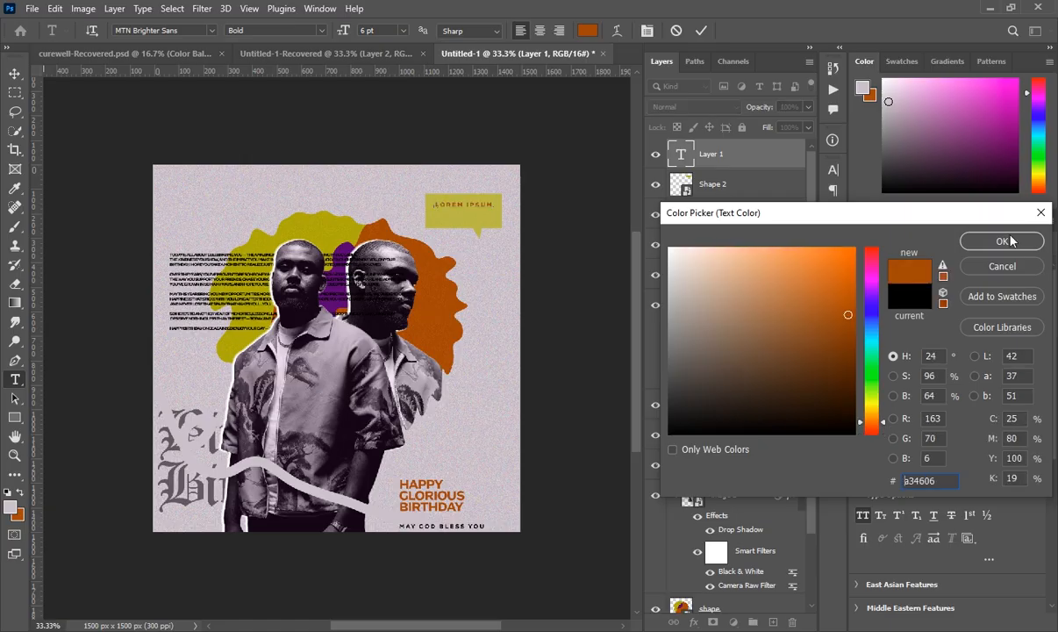
{"action": "left_click", "coordinate": [1006, 241]}
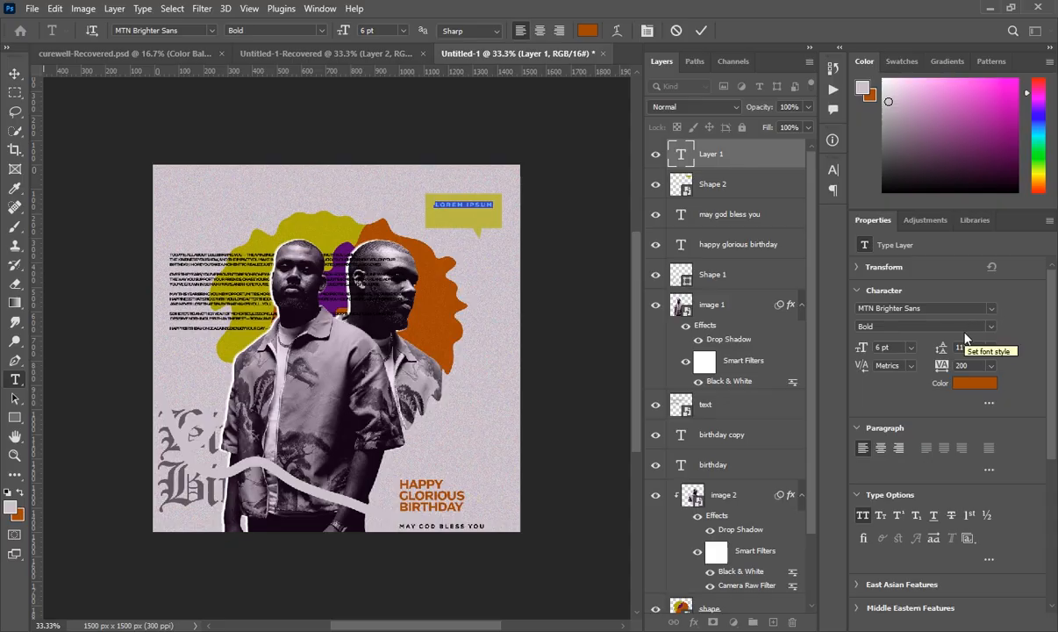
- Set type to 12 pt with -50 tracking and type the person's full name in the bubble
{"action": "left_click", "coordinate": [912, 348]}
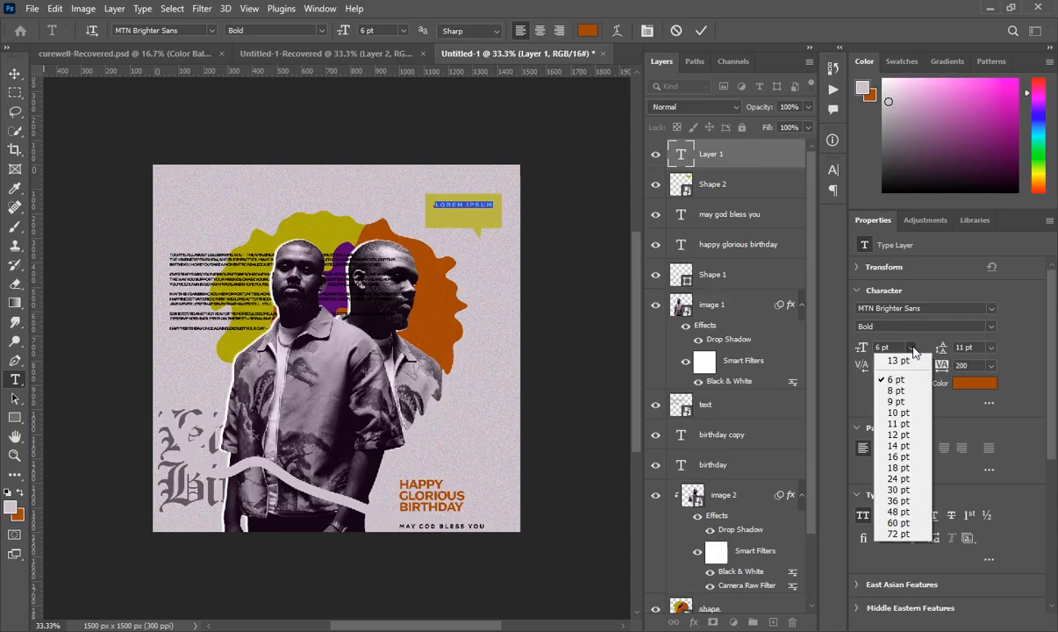
{"action": "left_click", "coordinate": [899, 435]}
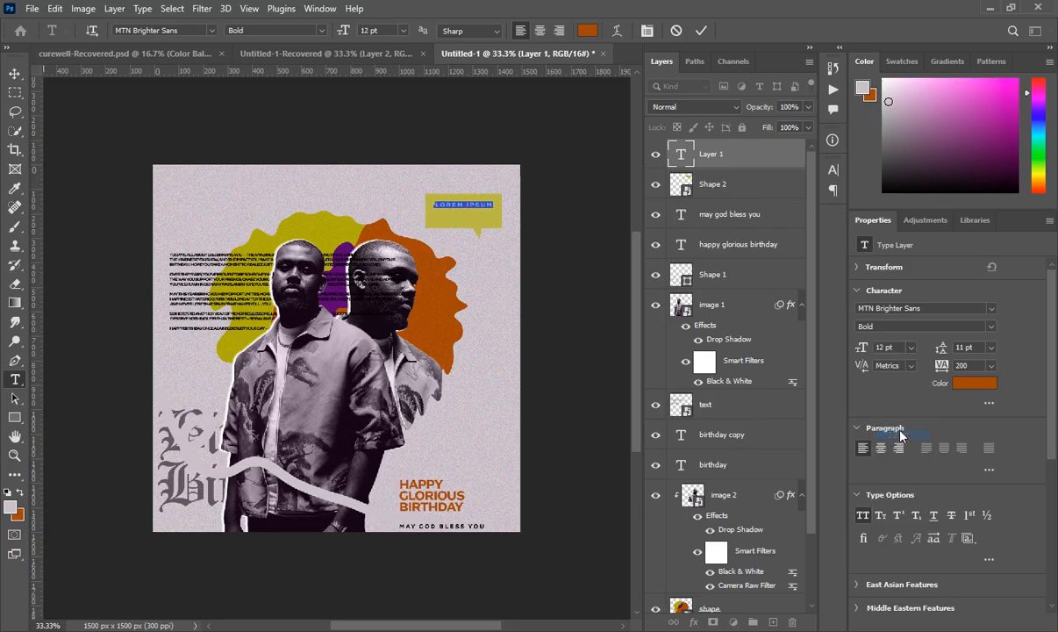
{"action": "left_click", "coordinate": [990, 367]}
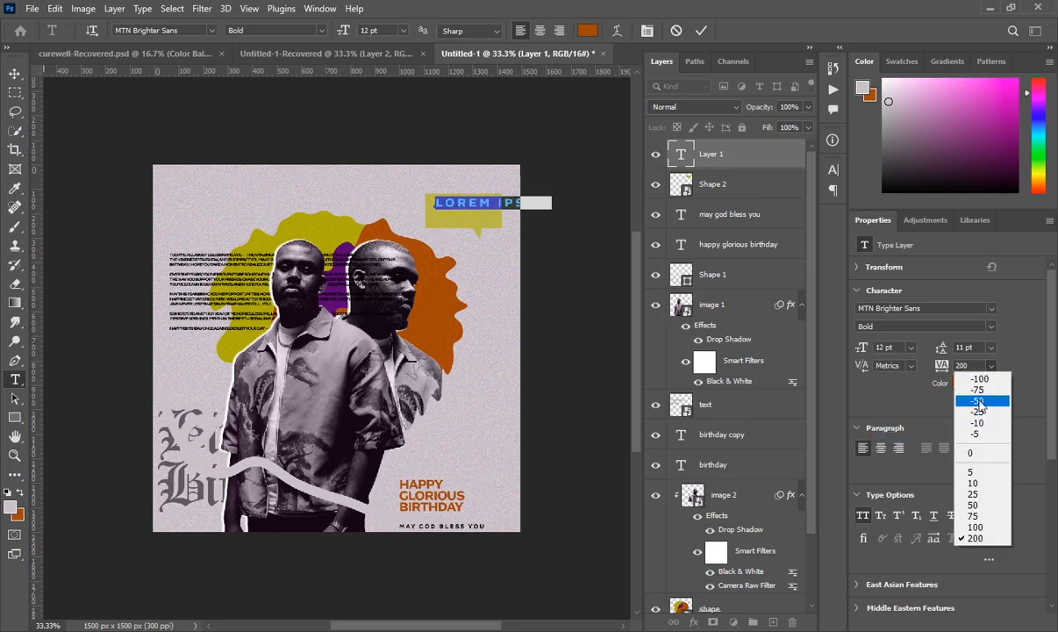
{"action": "left_click", "coordinate": [981, 403]}
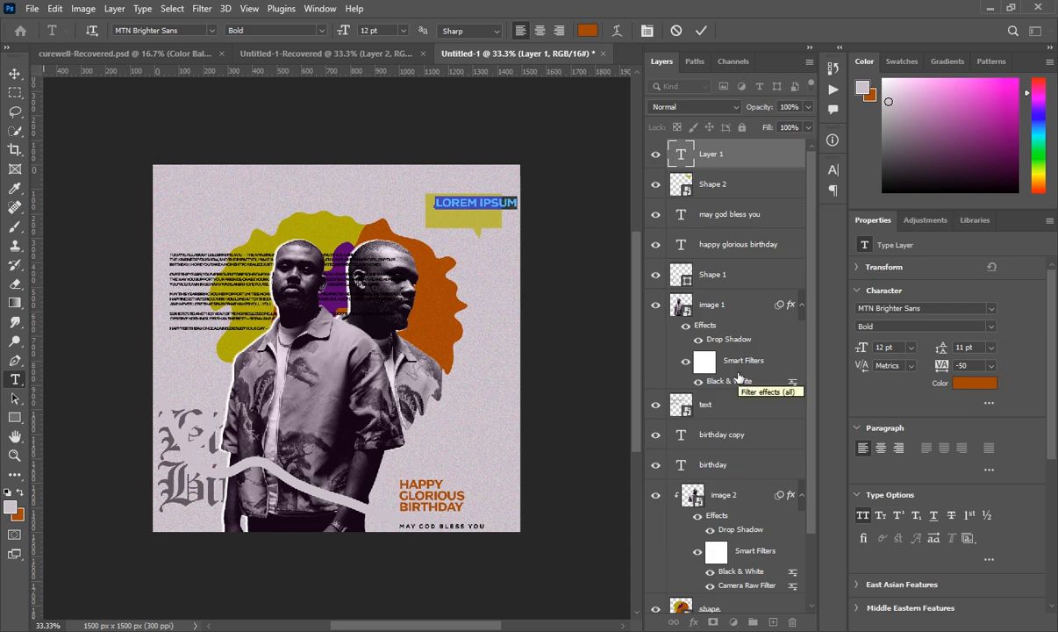
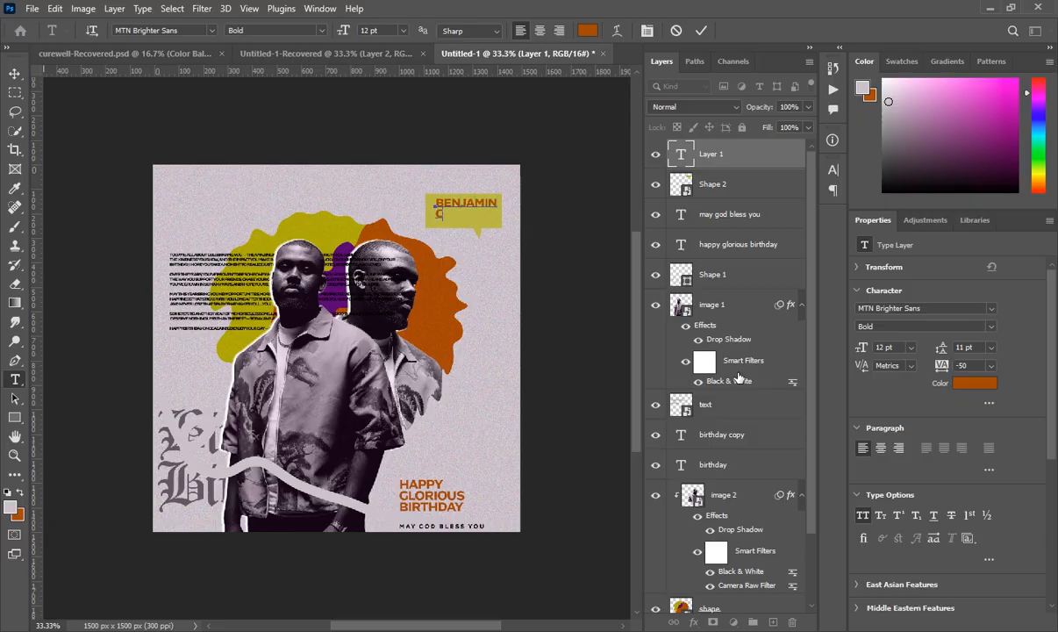
- Reduce the name to 11 pt, nudge it to sit inside the bubble, and commit
{"action": "left_click_drag", "start_coordinate": [436, 202], "coordinate": [512, 216]}
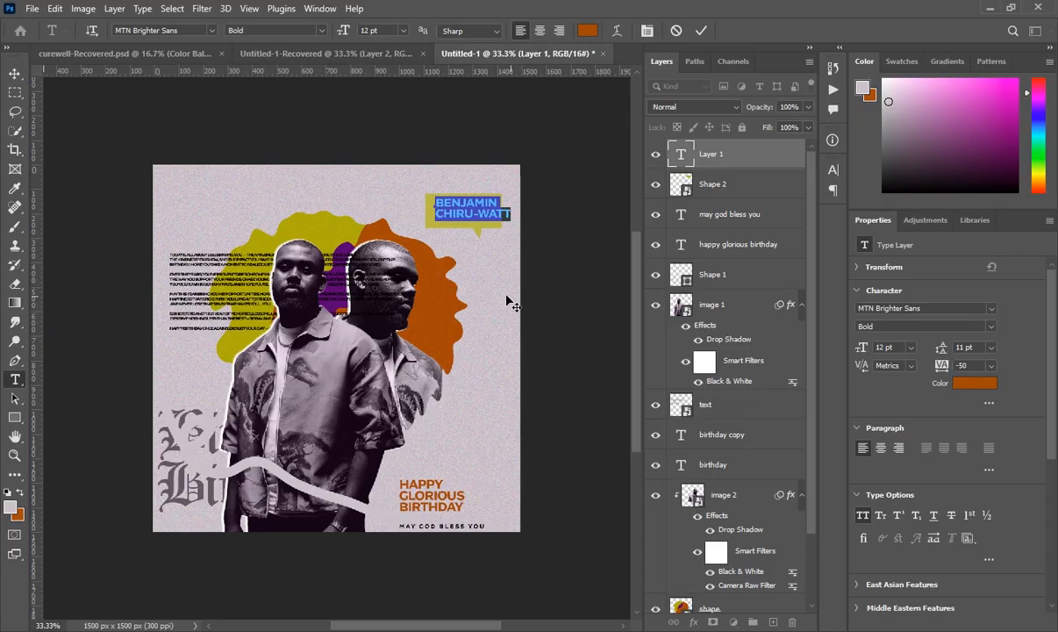
{"action": "left_click_drag", "start_coordinate": [481, 292], "coordinate": [474, 294]}
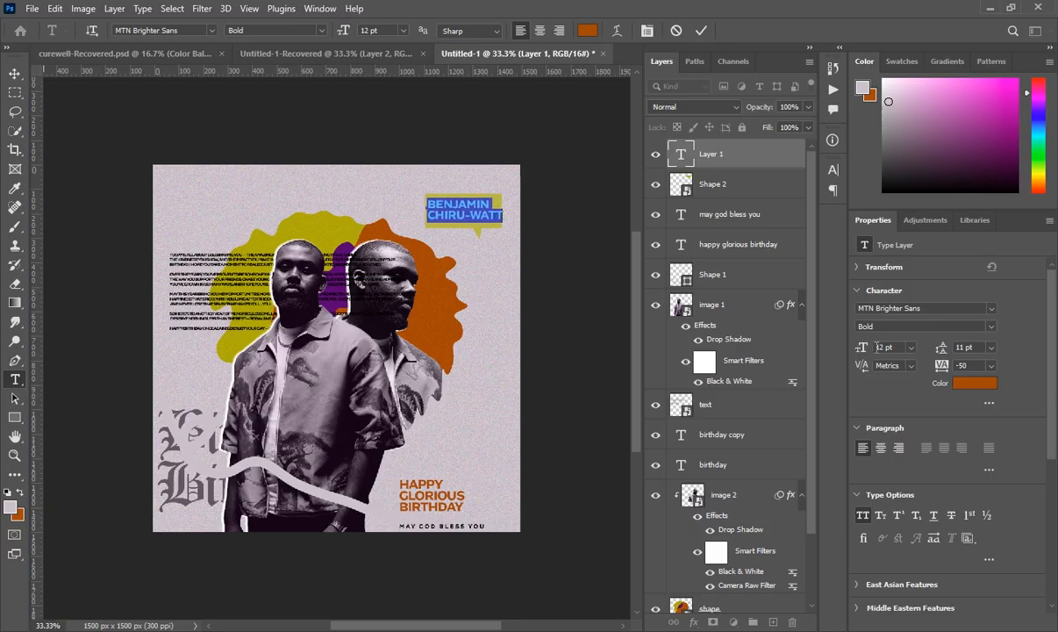
{"action": "key", "text": "Down"}
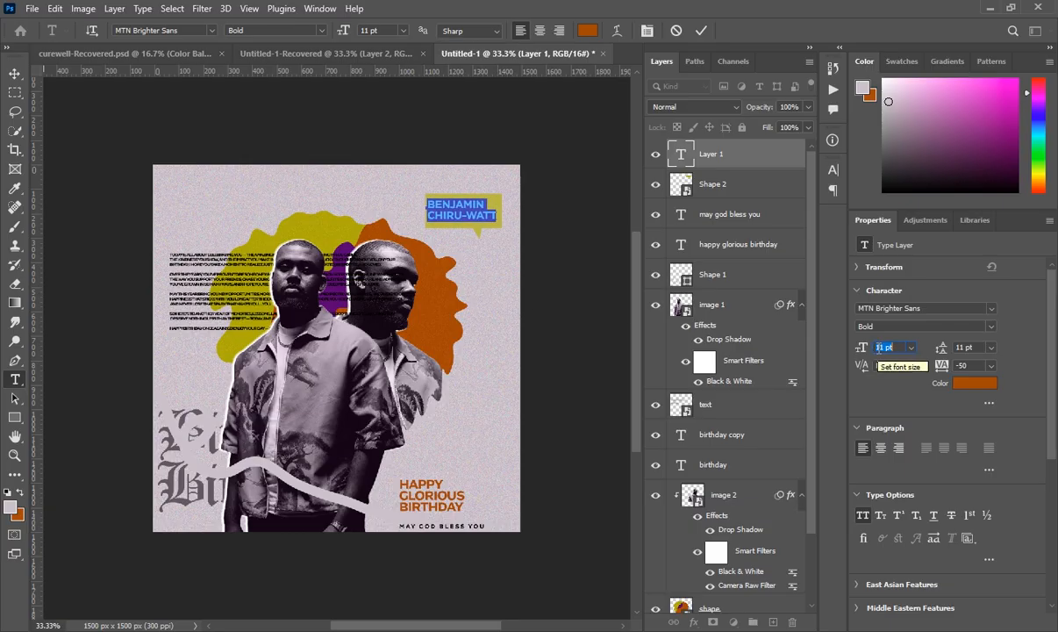
{"action": "left_click", "coordinate": [745, 161]}
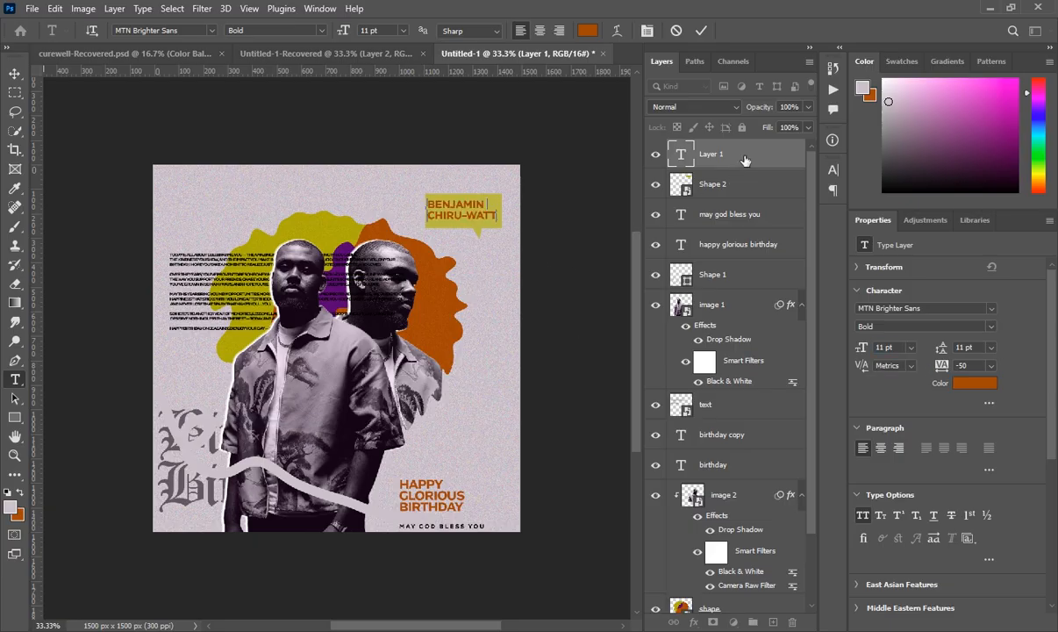
{"action": "left_click", "coordinate": [747, 160]}
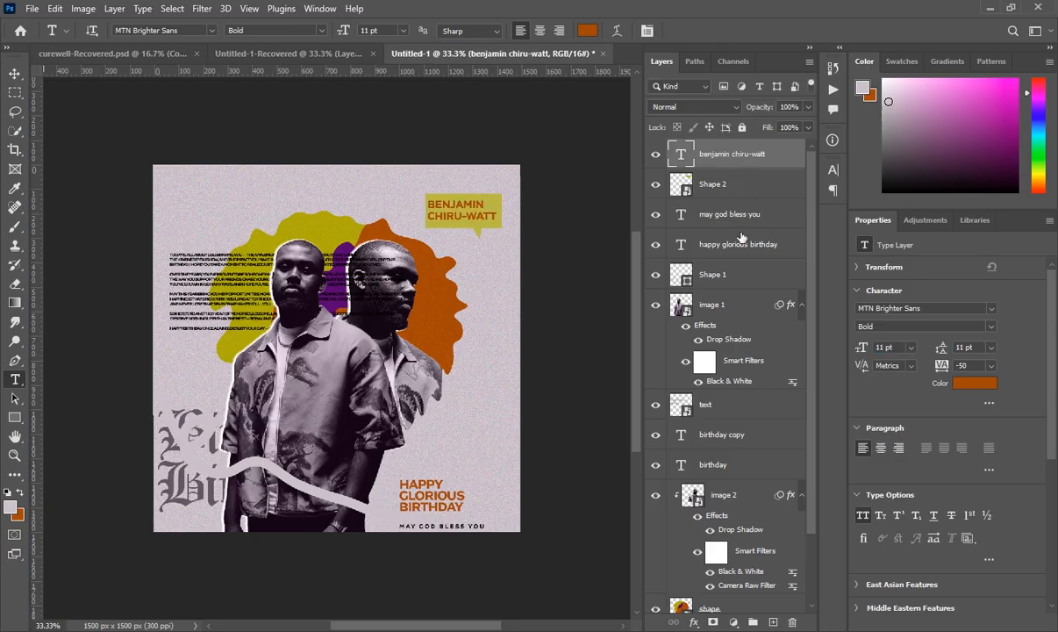
- Duplicate the Shape 2 bubble, move the copy below the name tag, and set it to 100% opacity
{"action": "left_click", "coordinate": [745, 188]}
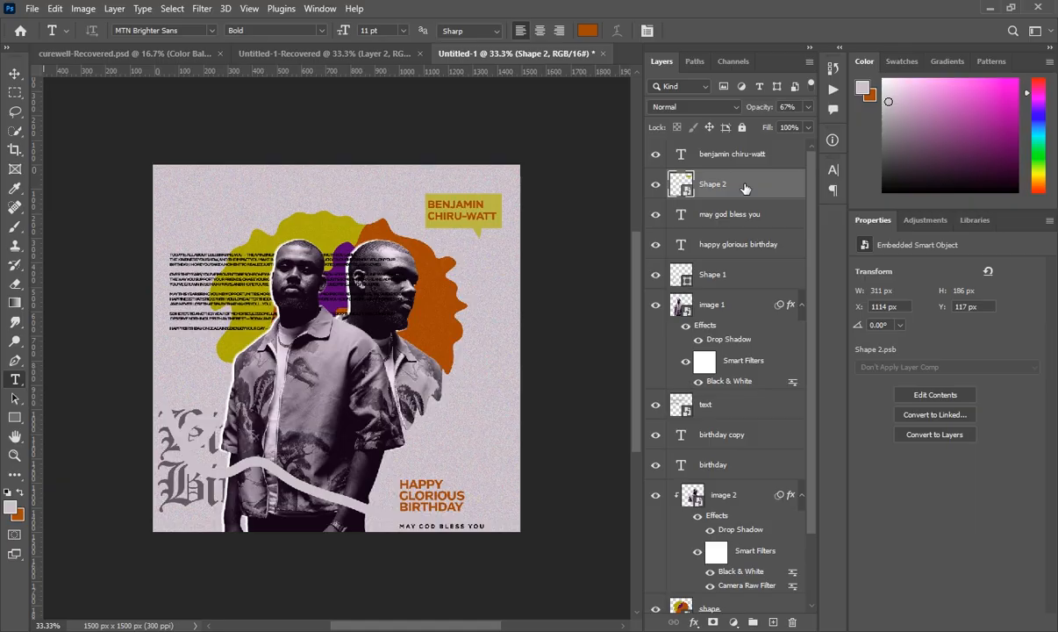
{"action": "key", "text": "ctrl+j"}
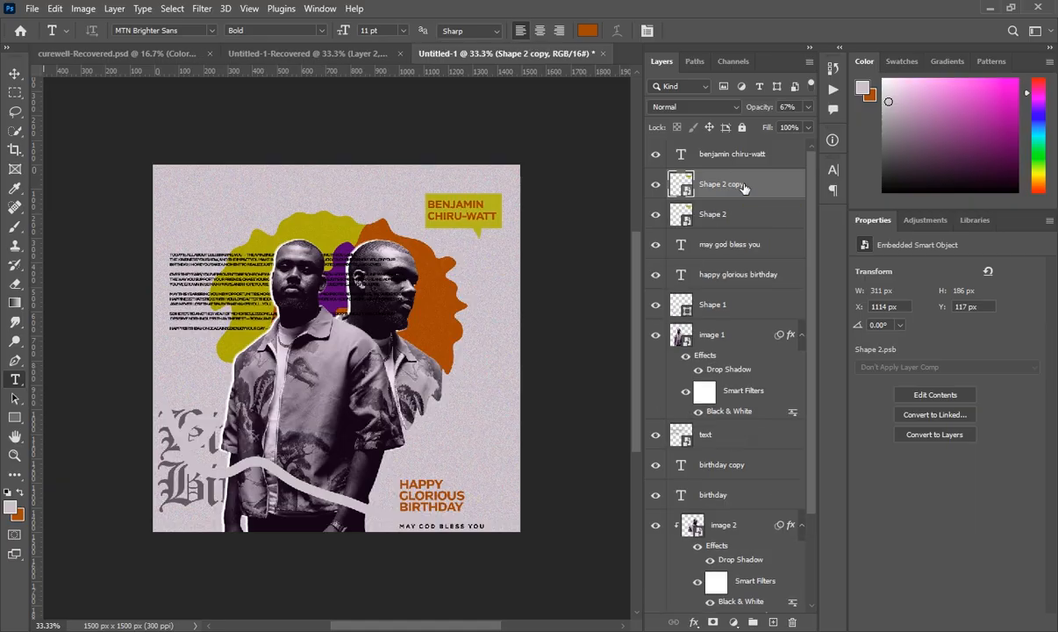
{"action": "key", "text": "ctrl+t"}
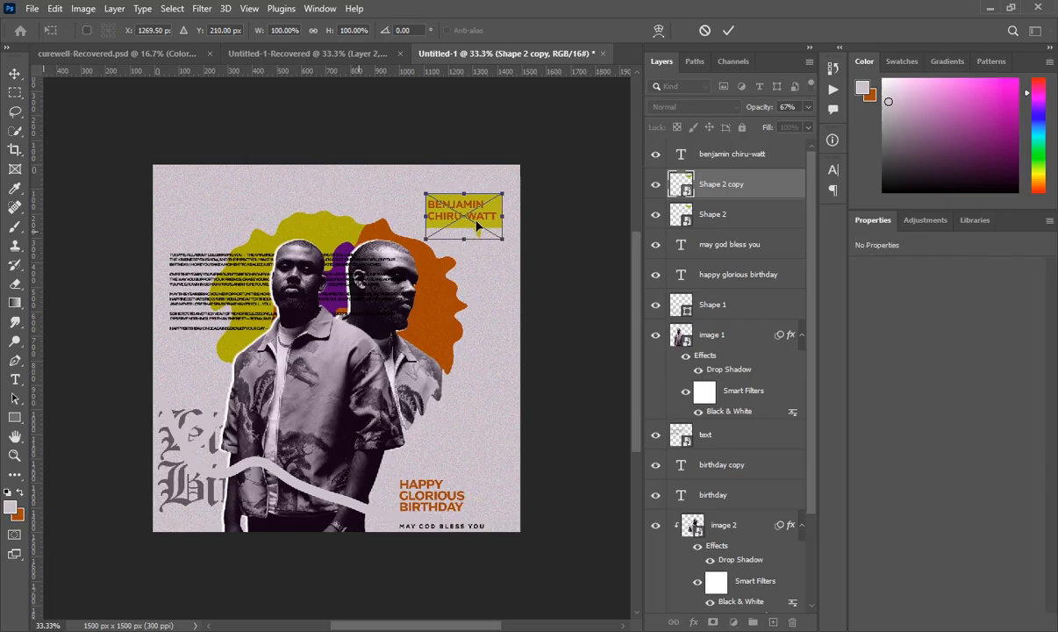
{"action": "left_click_drag", "start_coordinate": [463, 220], "coordinate": [431, 262]}
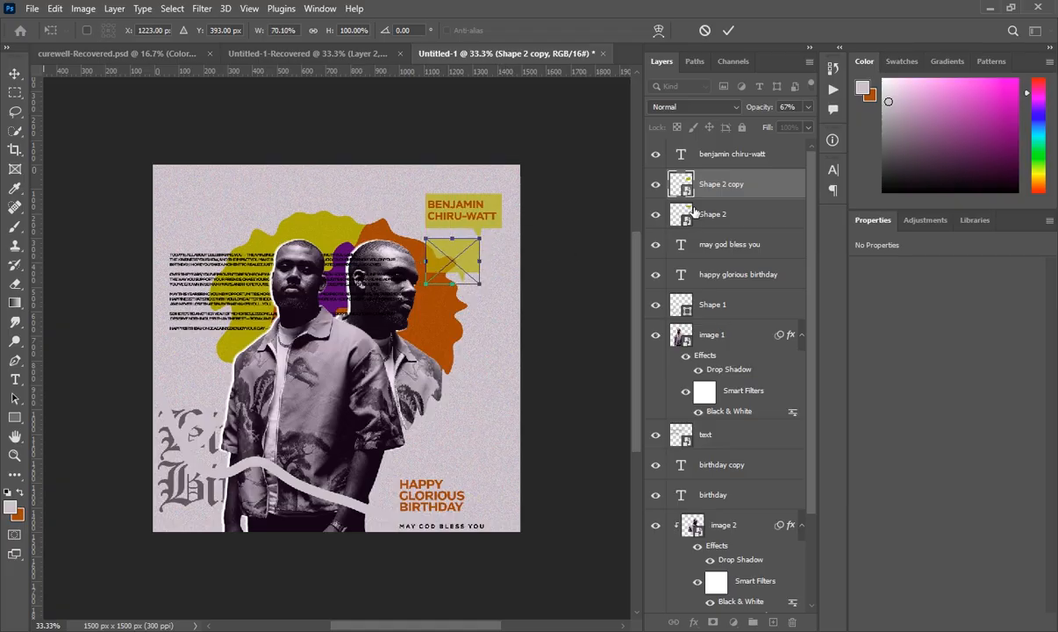
{"action": "left_click", "coordinate": [725, 187]}
{"action": "key", "text": "Return"}
{"action": "key", "text": "t"}
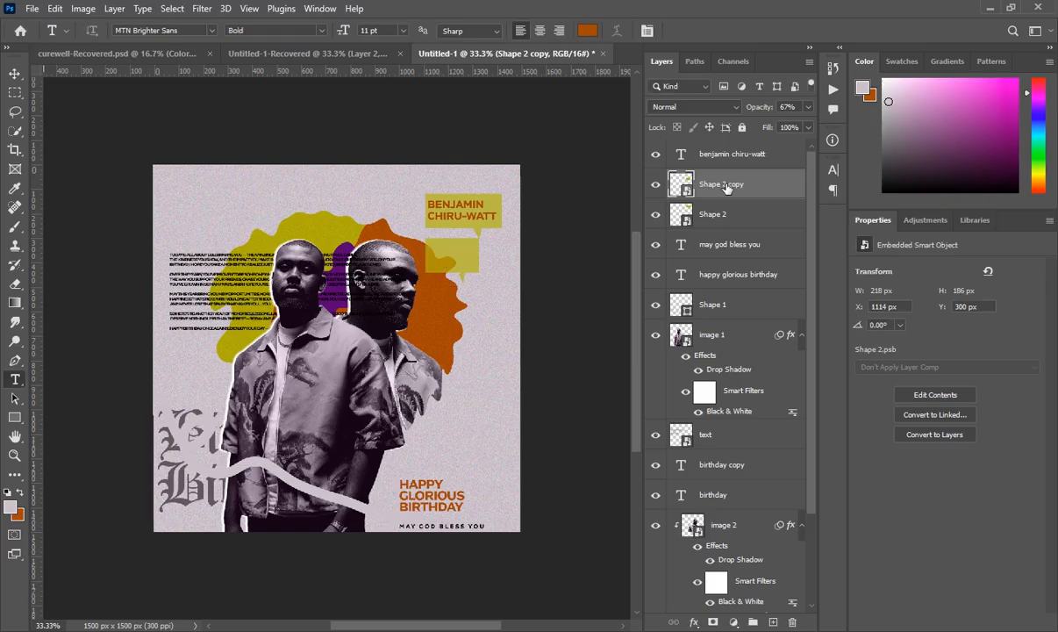
{"action": "left_click", "coordinate": [808, 107]}
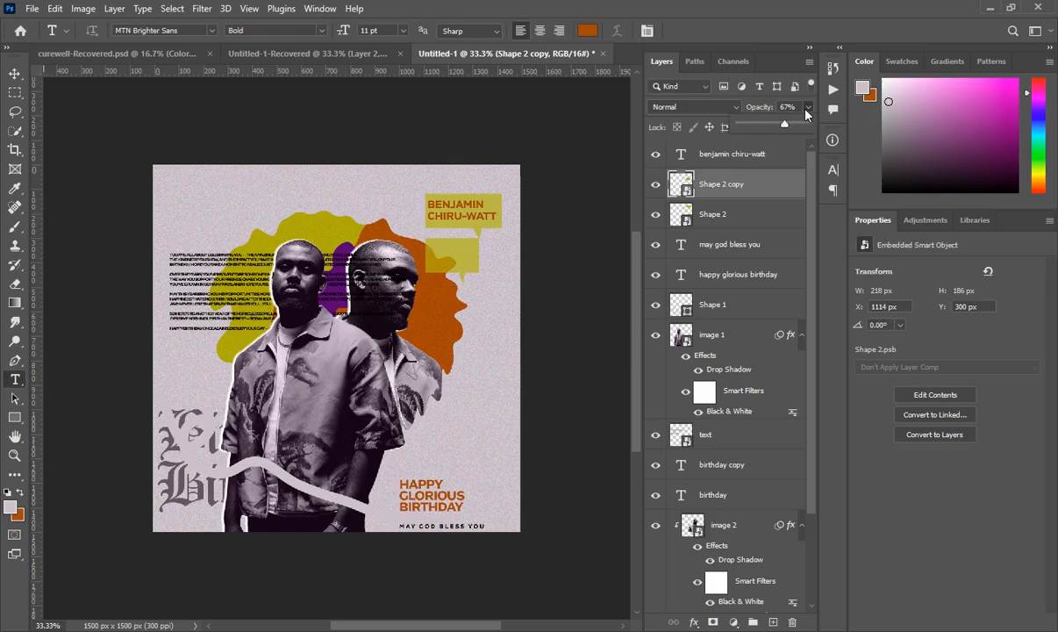
{"action": "left_click_drag", "start_coordinate": [812, 126], "coordinate": [854, 126]}
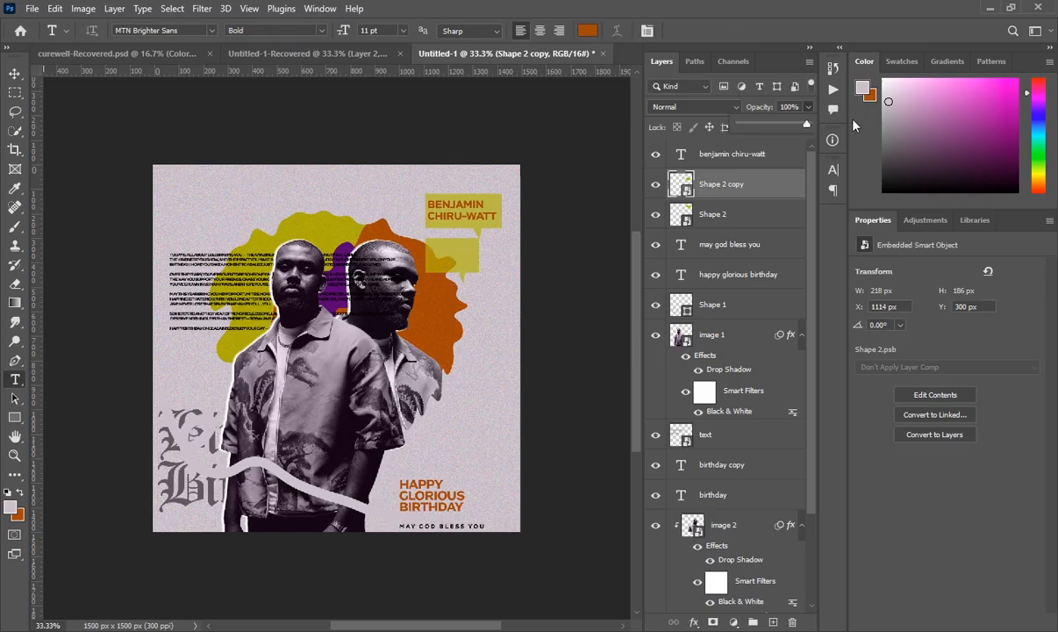
{"action": "left_click", "coordinate": [770, 189]}
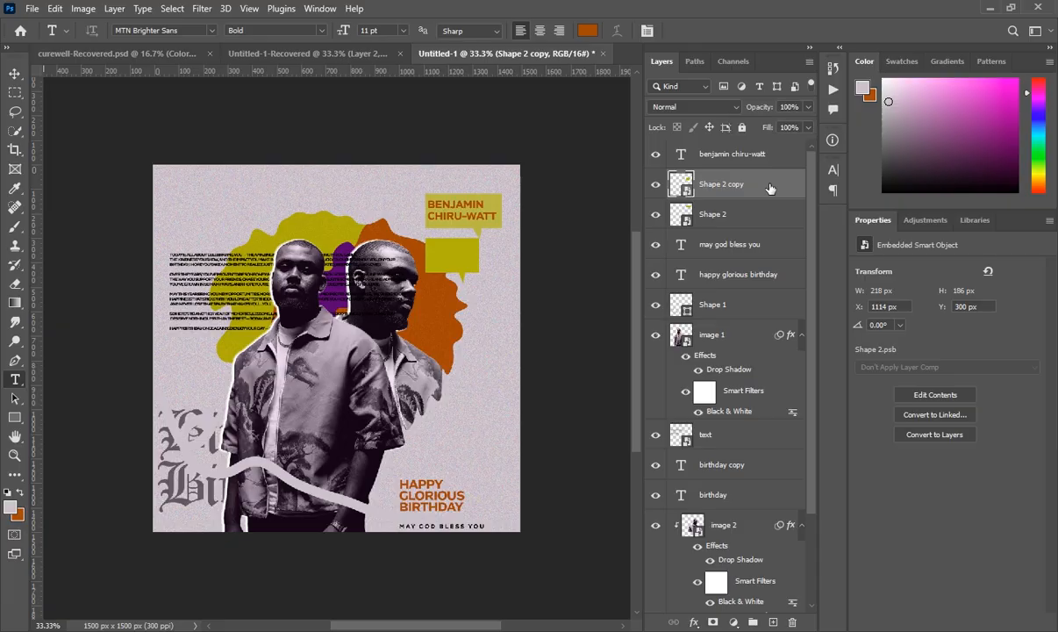
- Type the date 1ST AUG. in the lower bubble at 15 pt and commit it
{"action": "left_click", "coordinate": [436, 252]}
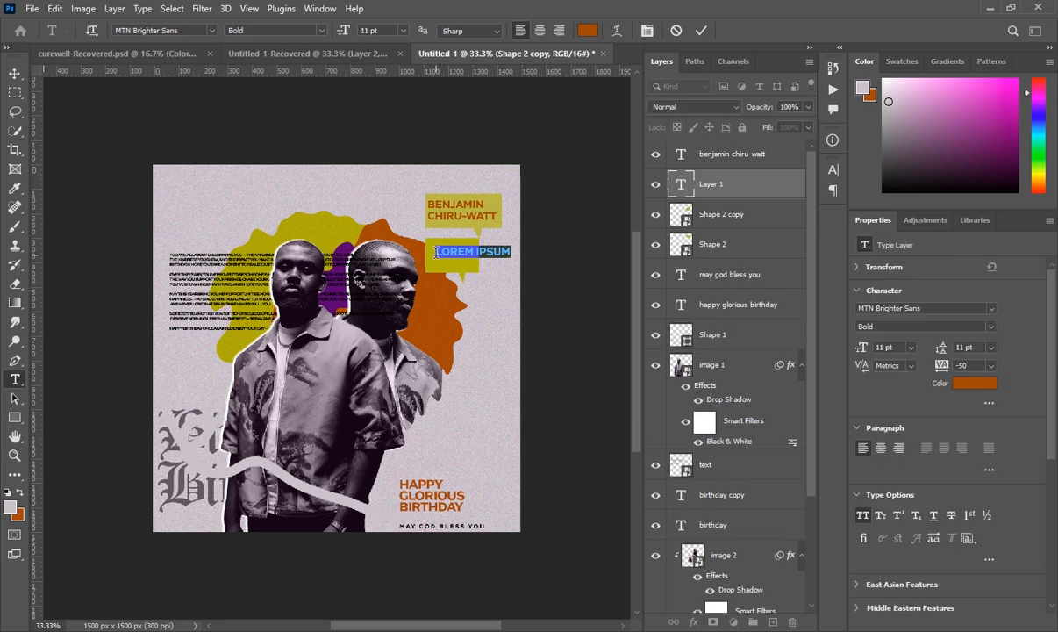
{"action": "type", "text": "25"}
{"action": "left_click_drag", "start_coordinate": [435, 252], "coordinate": [463, 265]}
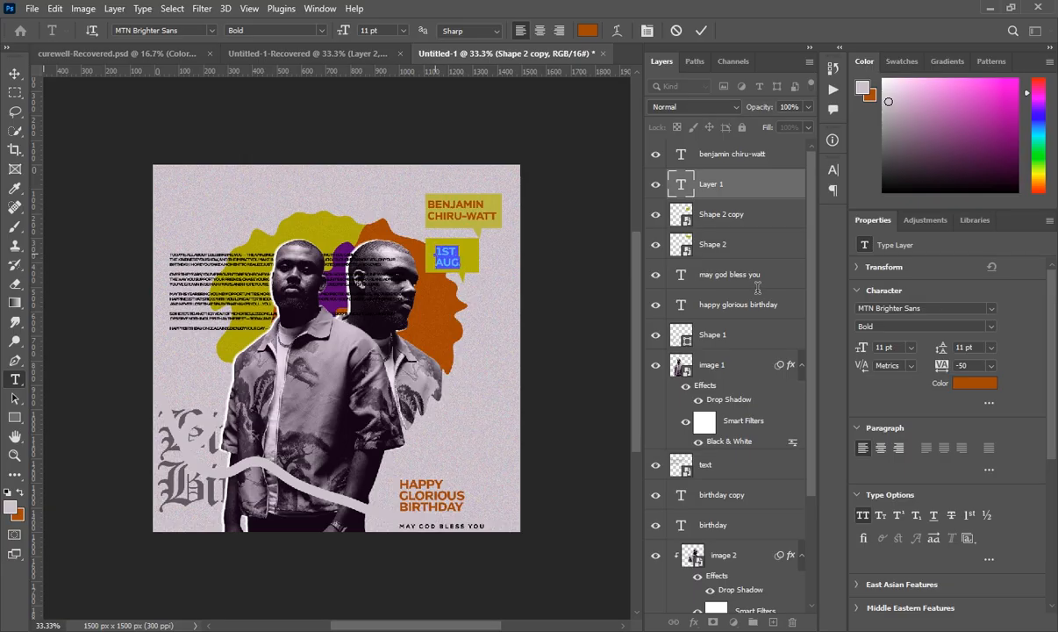
{"action": "key", "text": "Up"}
{"action": "key", "text": "Up"}
{"action": "key", "text": "Up"}
{"action": "key", "text": "Up"}
{"action": "key", "text": "Up"}
{"action": "key", "text": "Up"}
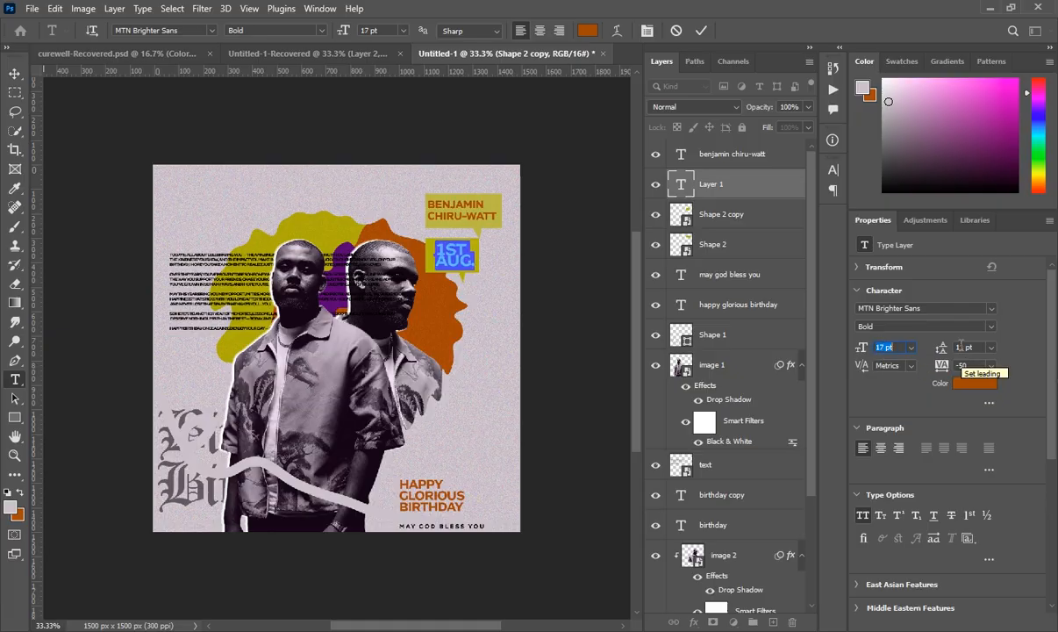
{"action": "key", "text": "Up"}
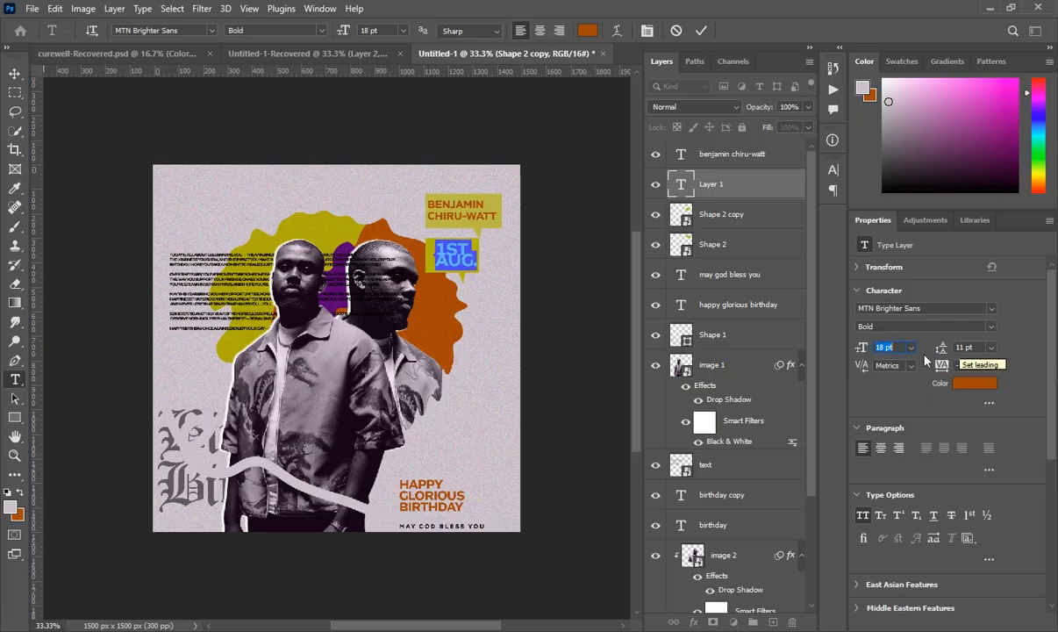
{"action": "key", "text": "Down"}
{"action": "key", "text": "Down"}
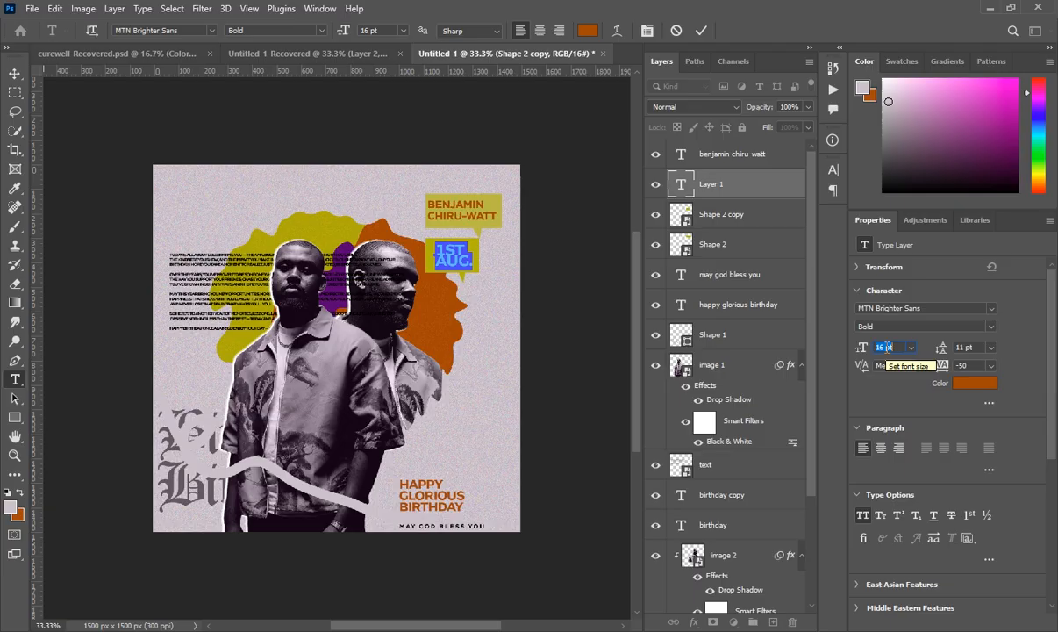
{"action": "key", "text": "Down"}
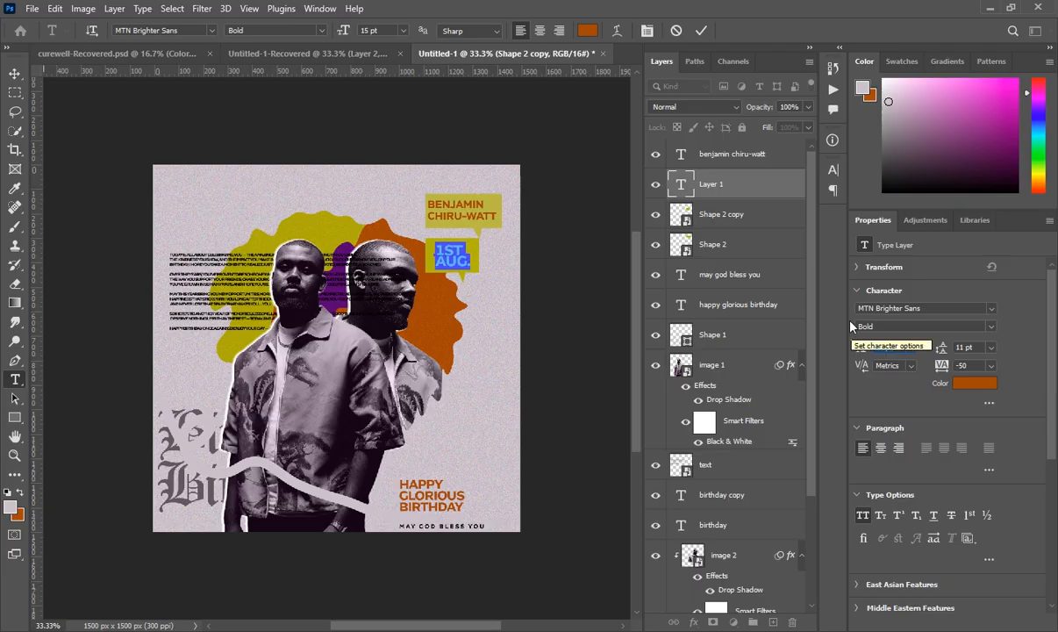
{"action": "left_click", "coordinate": [761, 173]}
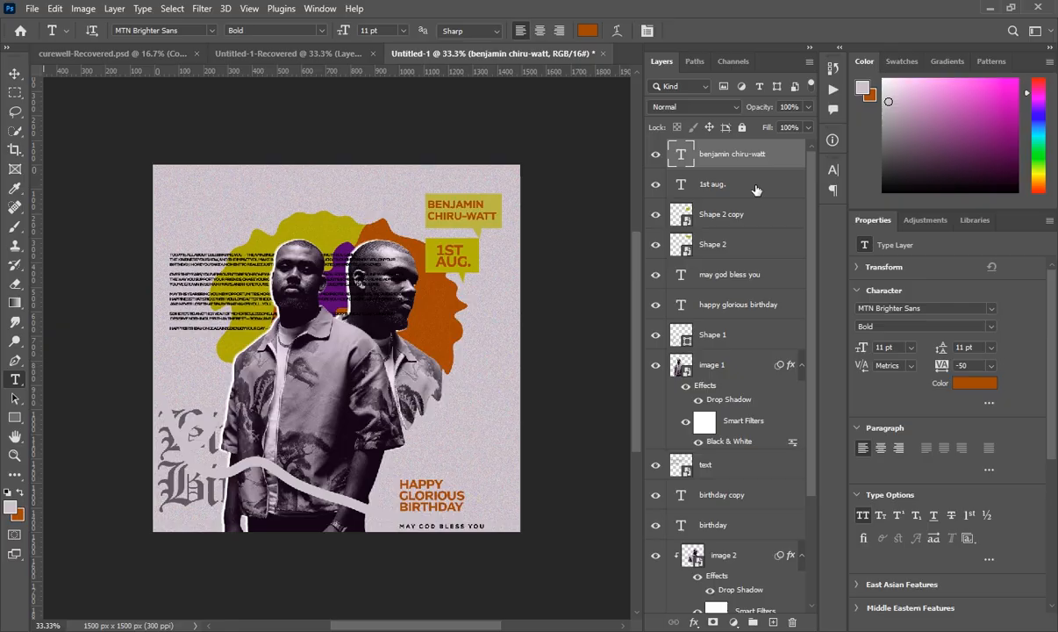
- Convert the 1st aug. text and Shape 2 copy bubble into one smart object
{"action": "left_click", "coordinate": [757, 188]}
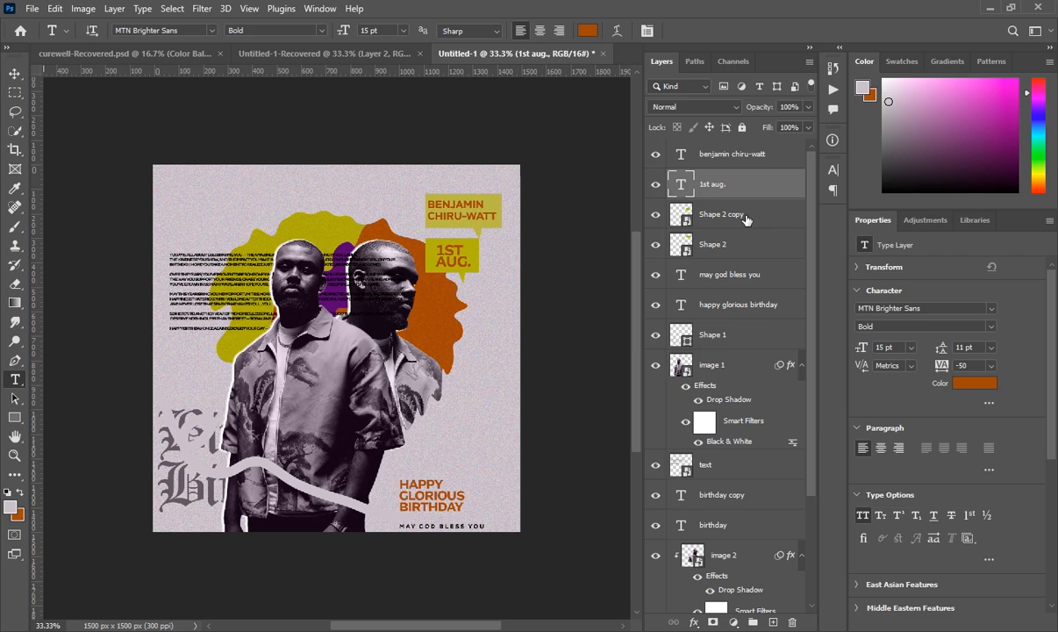
{"action": "left_click", "coordinate": [746, 220], "text": "shift"}
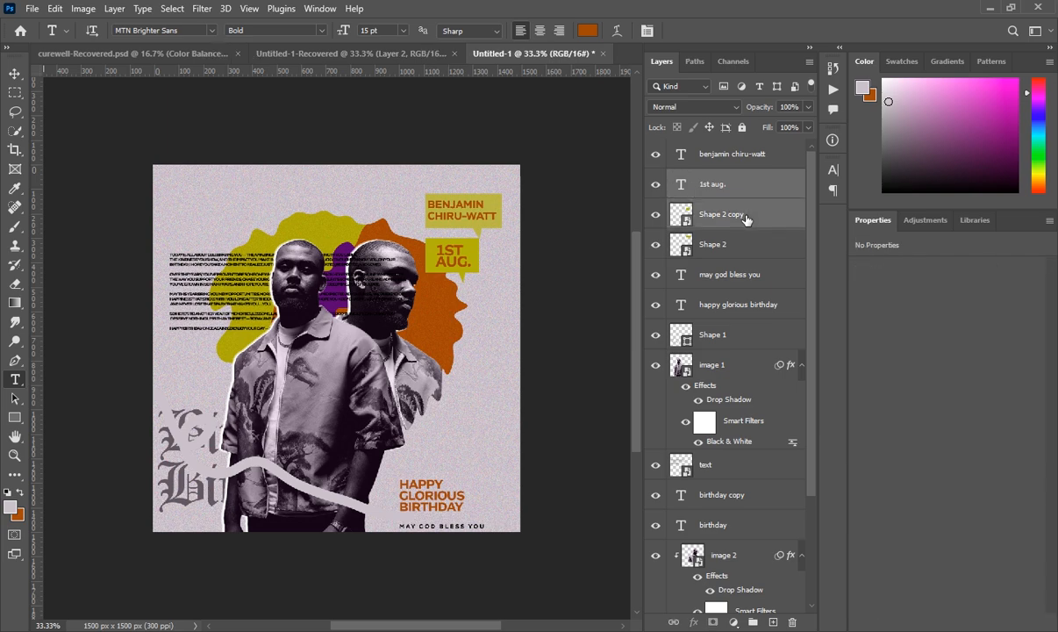
{"action": "right_click", "coordinate": [752, 184]}
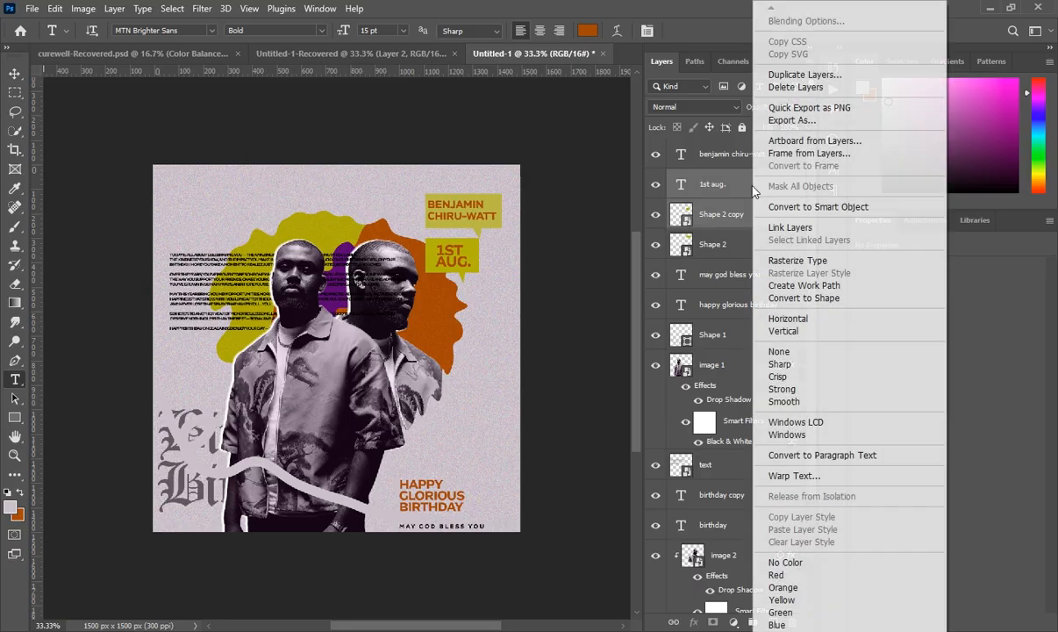
{"action": "left_click", "coordinate": [781, 208]}
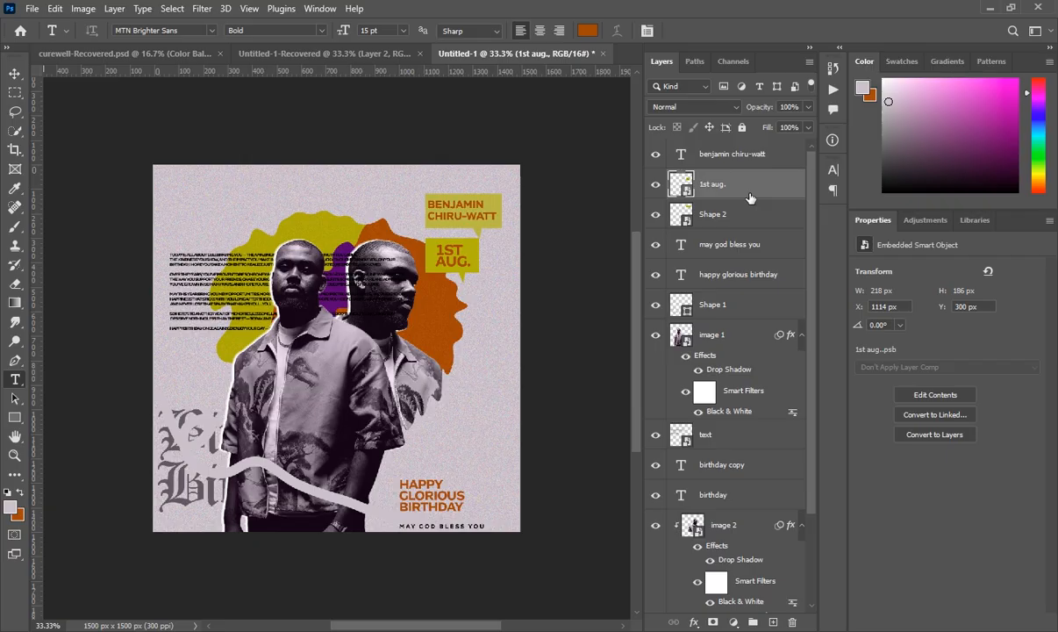
- Move the date tag down-right and rotate it about 39°, then select the name layer
{"action": "key", "text": "ctrl+t"}
{"action": "left_click_drag", "start_coordinate": [470, 265], "coordinate": [482, 286]}
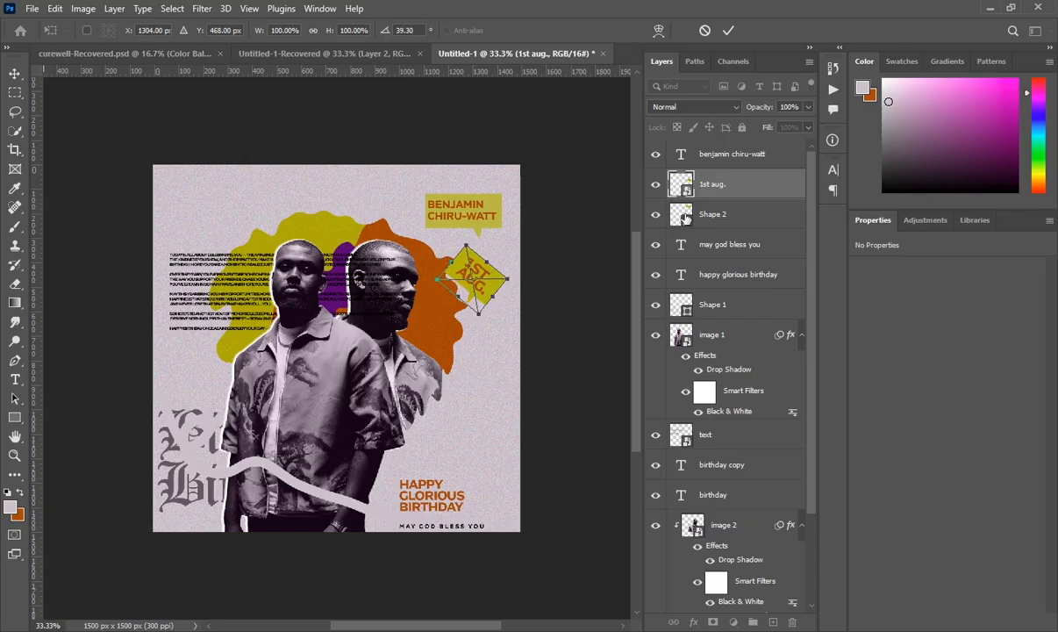
{"action": "left_click", "coordinate": [752, 190]}
{"action": "key", "text": "t"}
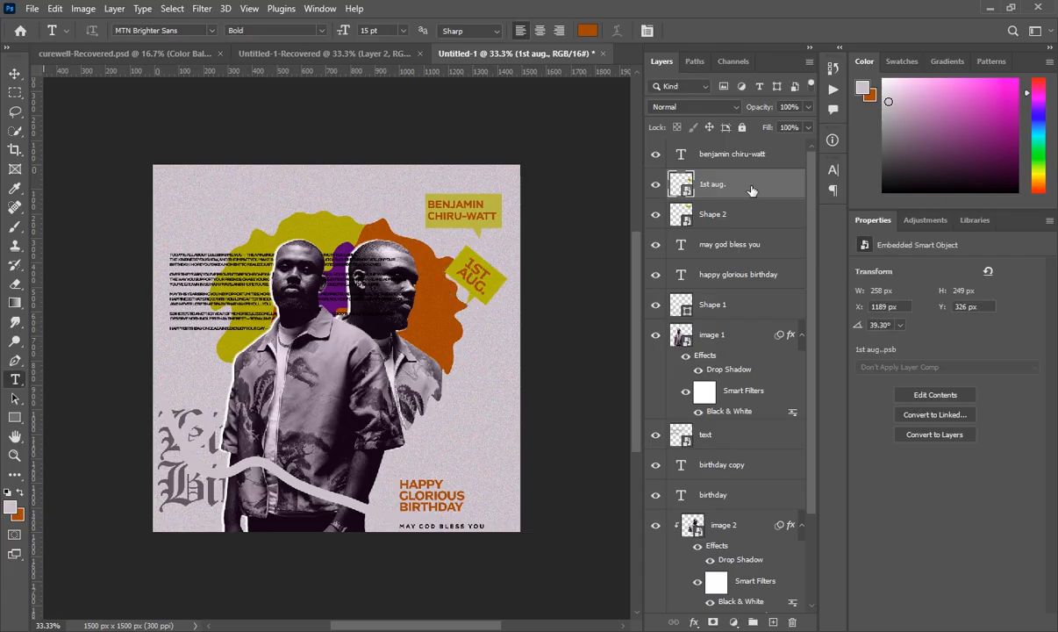
{"action": "left_click", "coordinate": [752, 163]}
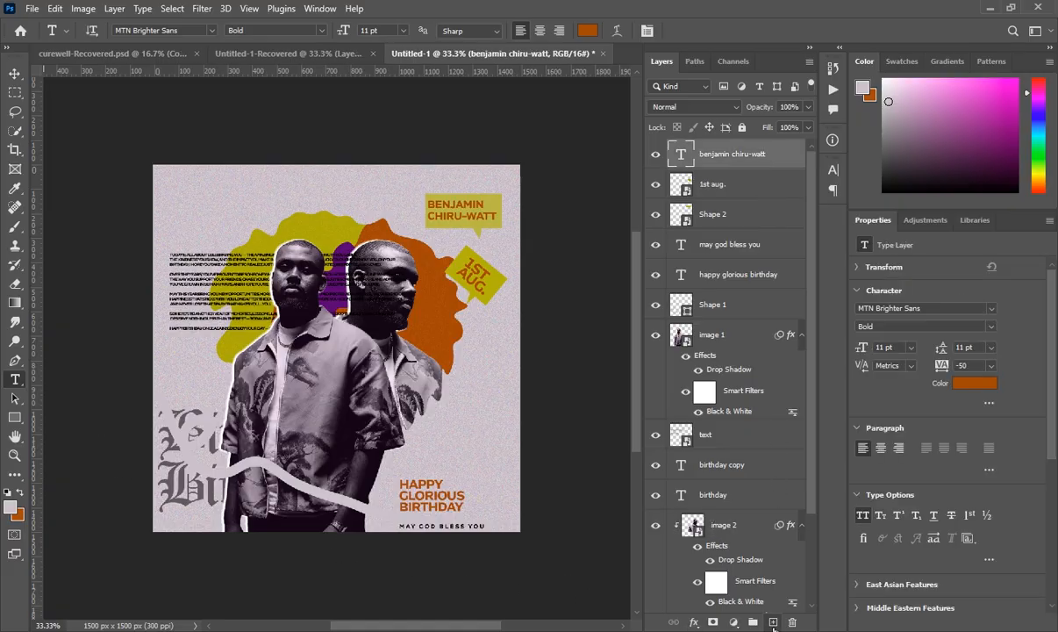
- Add a new layer and draw a small circle near the top-left corner with the Ellipse Tool
{"action": "left_click", "coordinate": [773, 622]}
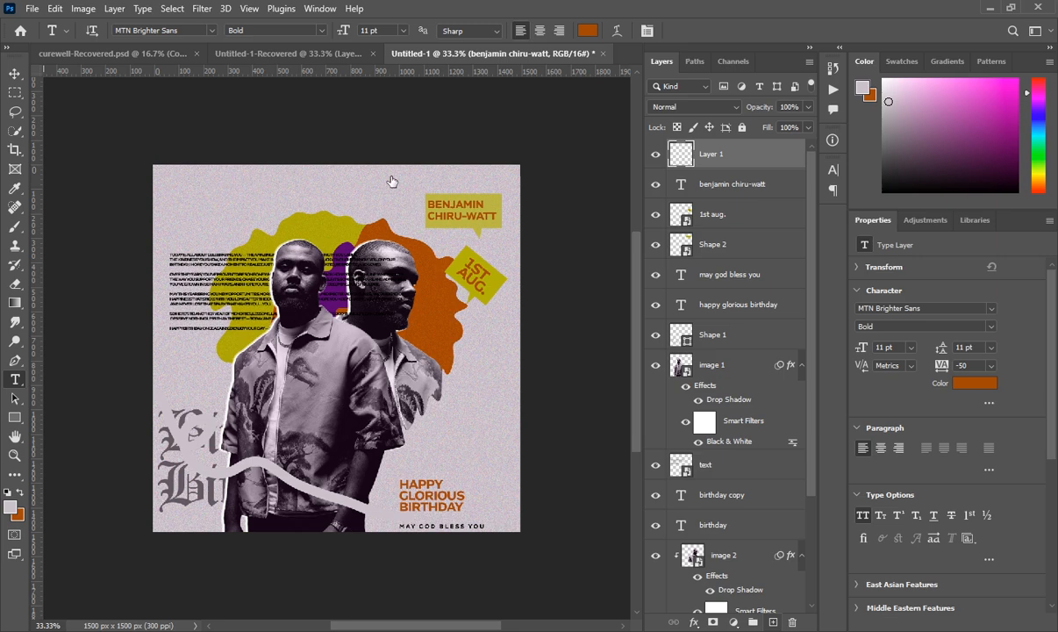
{"action": "right_click", "coordinate": [15, 419]}
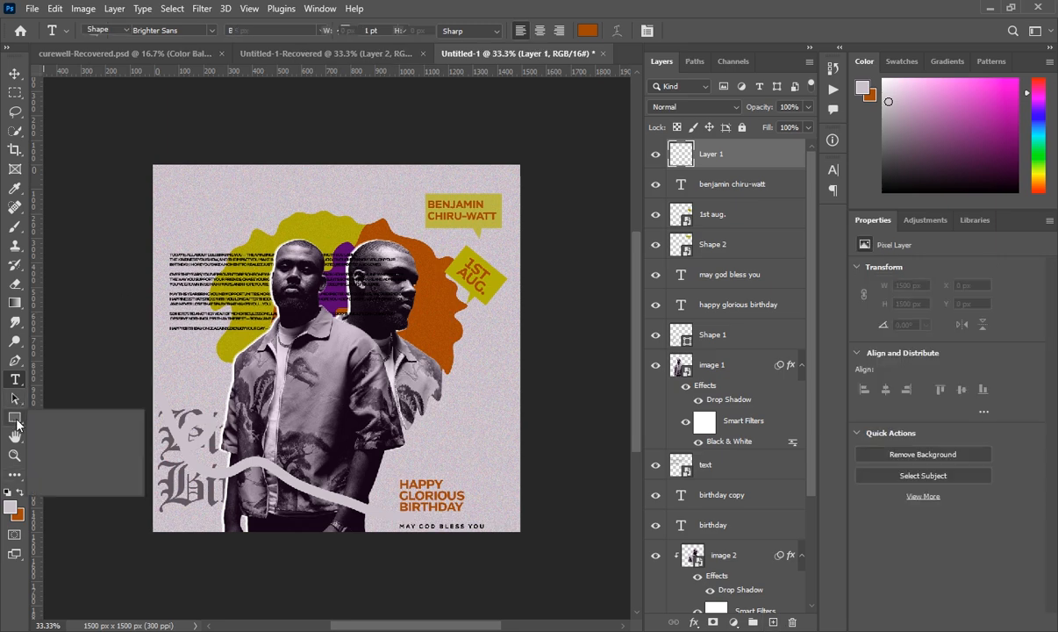
{"action": "left_click", "coordinate": [56, 404]}
{"action": "right_click", "coordinate": [15, 419]}
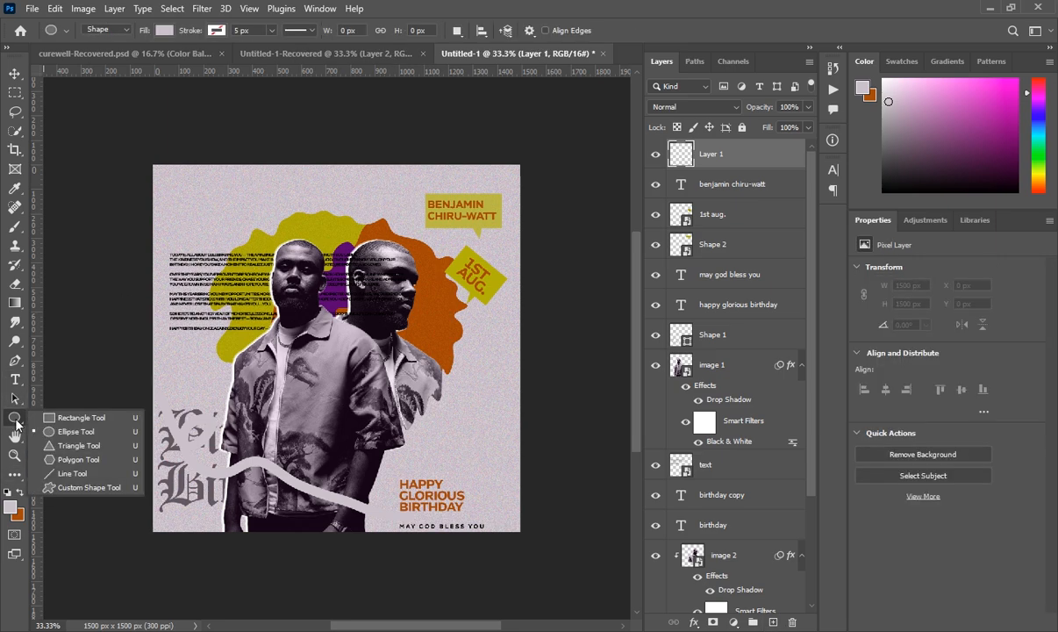
{"action": "left_click", "coordinate": [52, 408]}
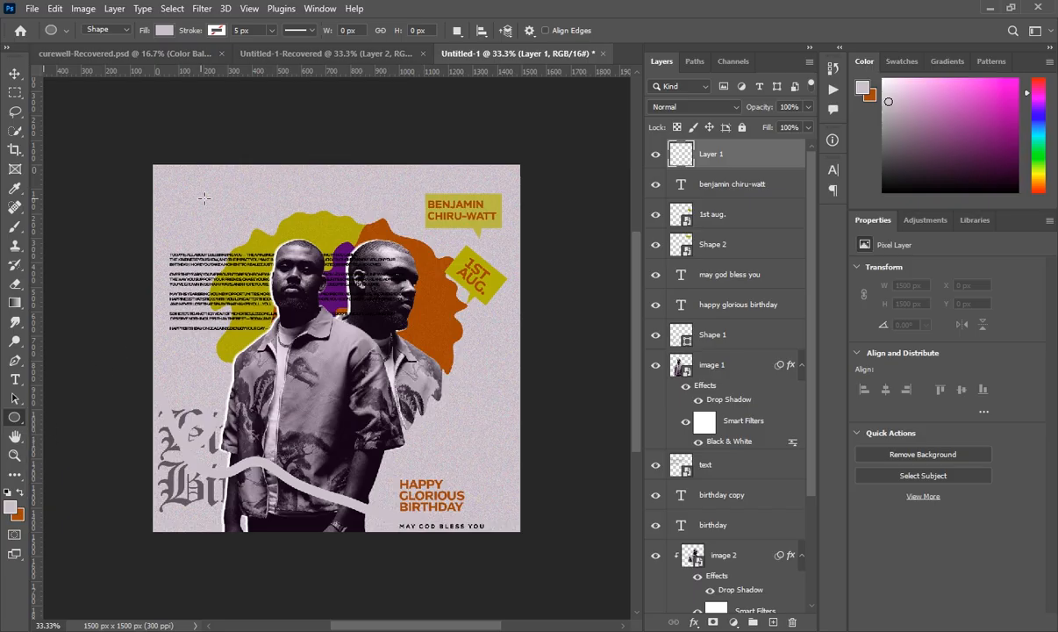
{"action": "left_click_drag", "start_coordinate": [198, 191], "coordinate": [222, 214]}
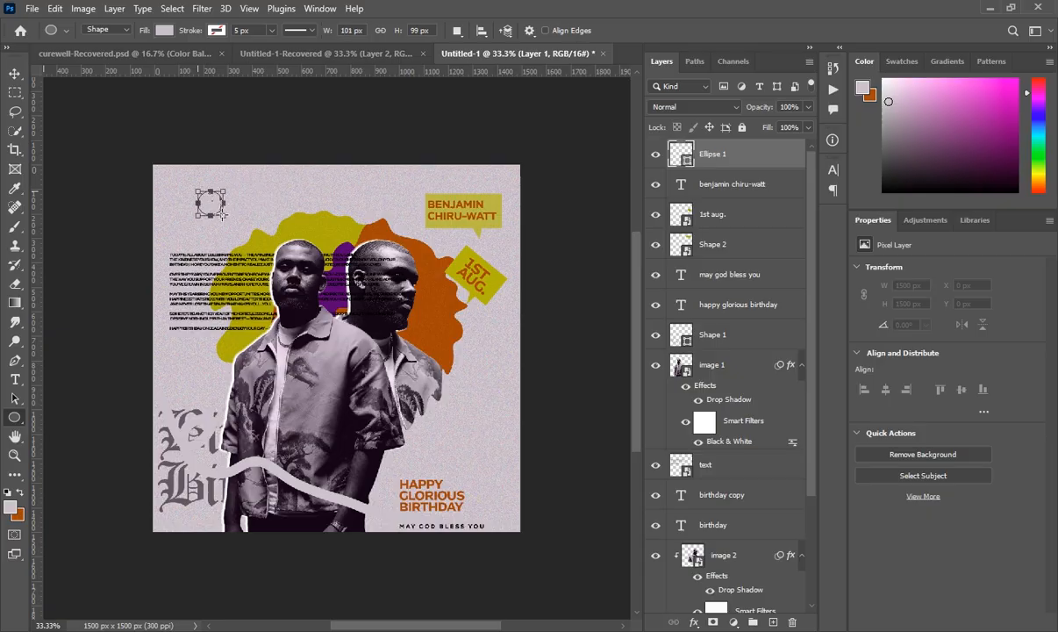
- Give the circle no fill and a 20 px orange stroke, checking against the reference document
{"action": "left_click", "coordinate": [165, 31]}
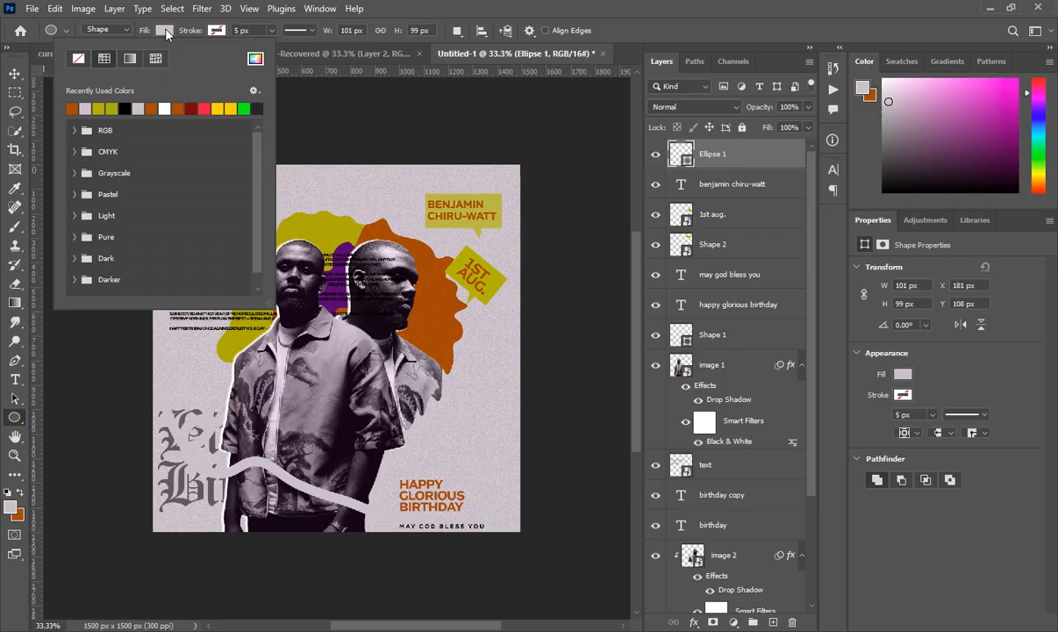
{"action": "left_click", "coordinate": [79, 56]}
{"action": "left_click", "coordinate": [219, 31]}
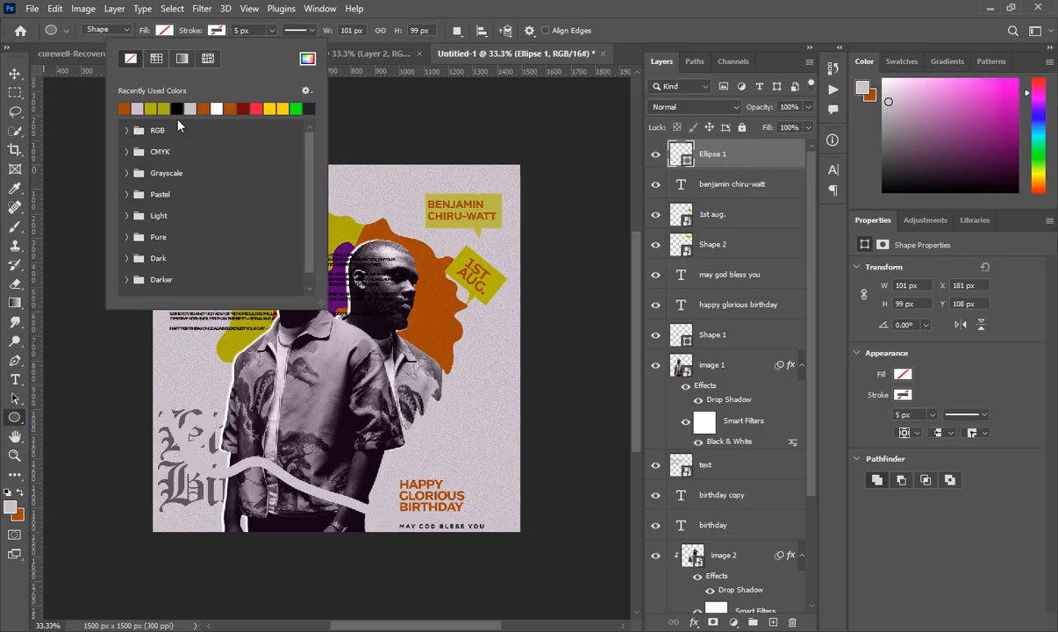
{"action": "left_click", "coordinate": [124, 108]}
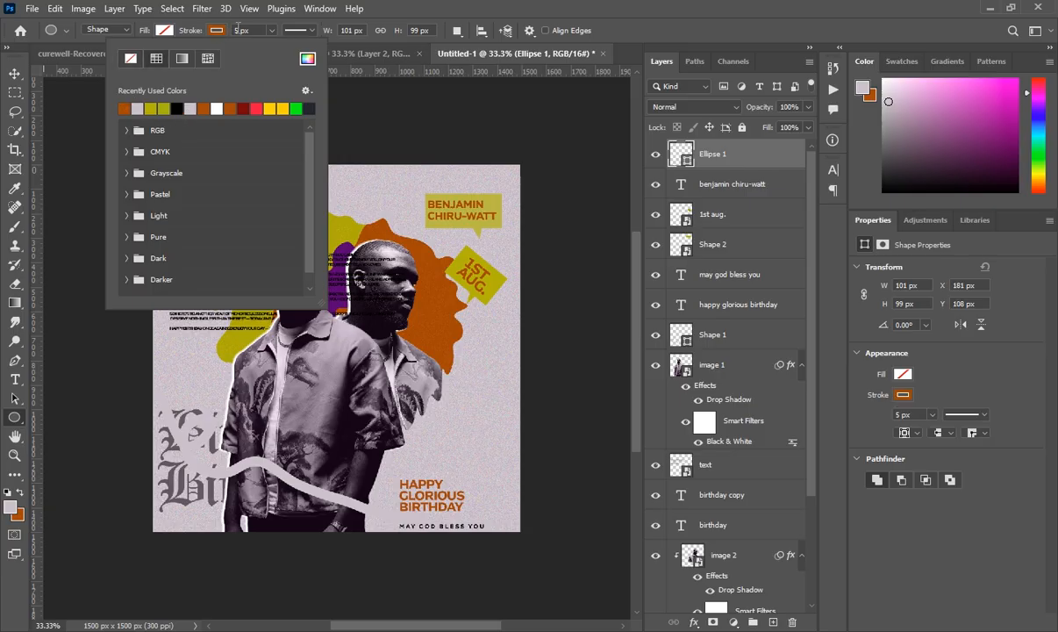
{"action": "left_click", "coordinate": [223, 29]}
{"action": "scroll", "coordinate": [238, 29], "scroll_direction": "up", "scroll_amount": 15}
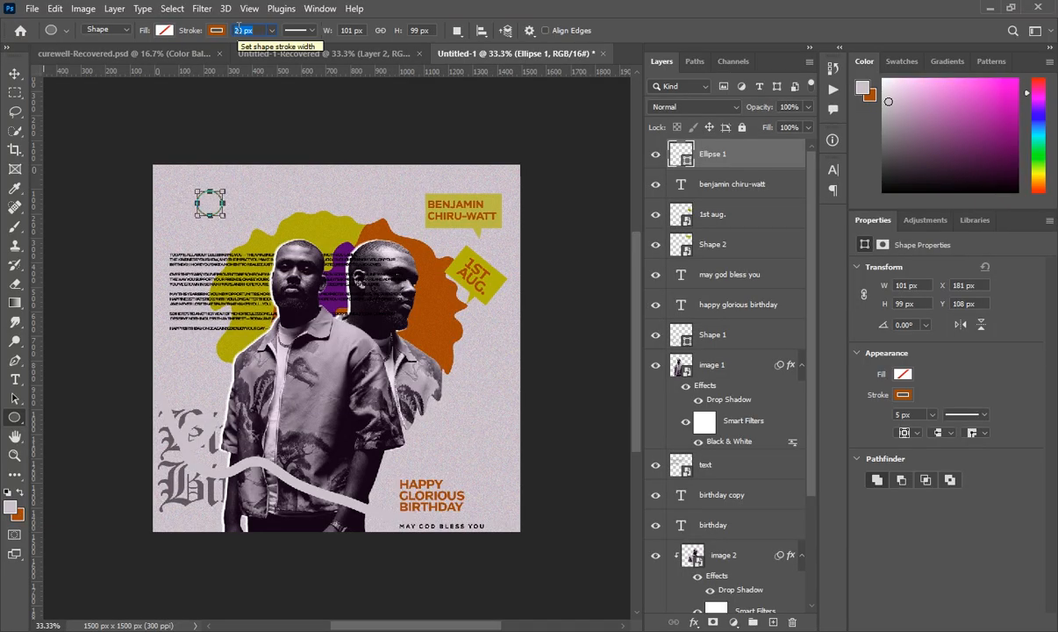
{"action": "key", "text": "Return"}
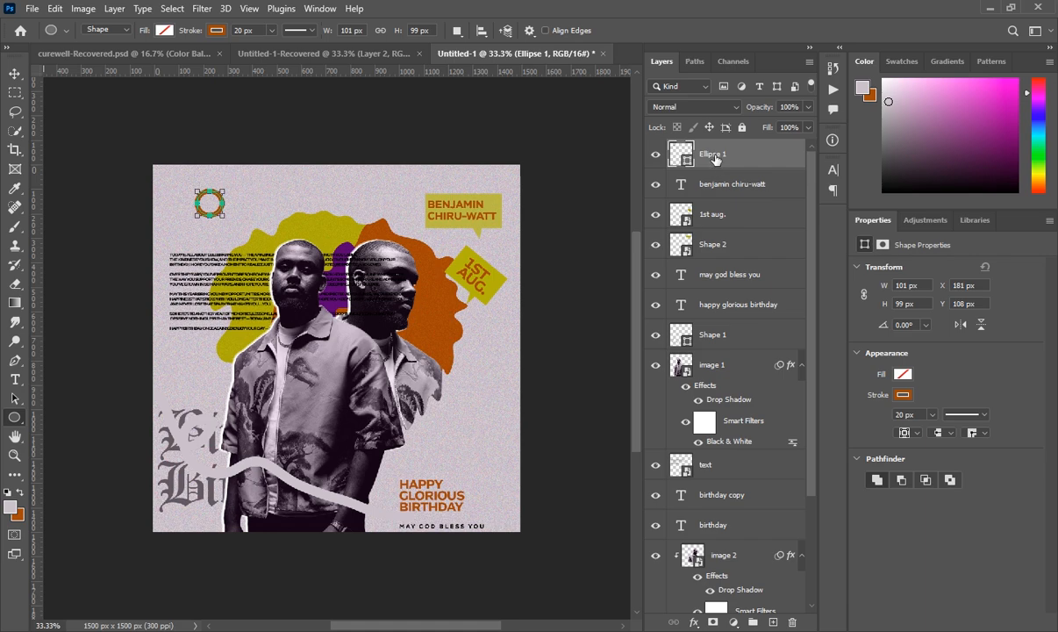
{"action": "left_click", "coordinate": [353, 55]}
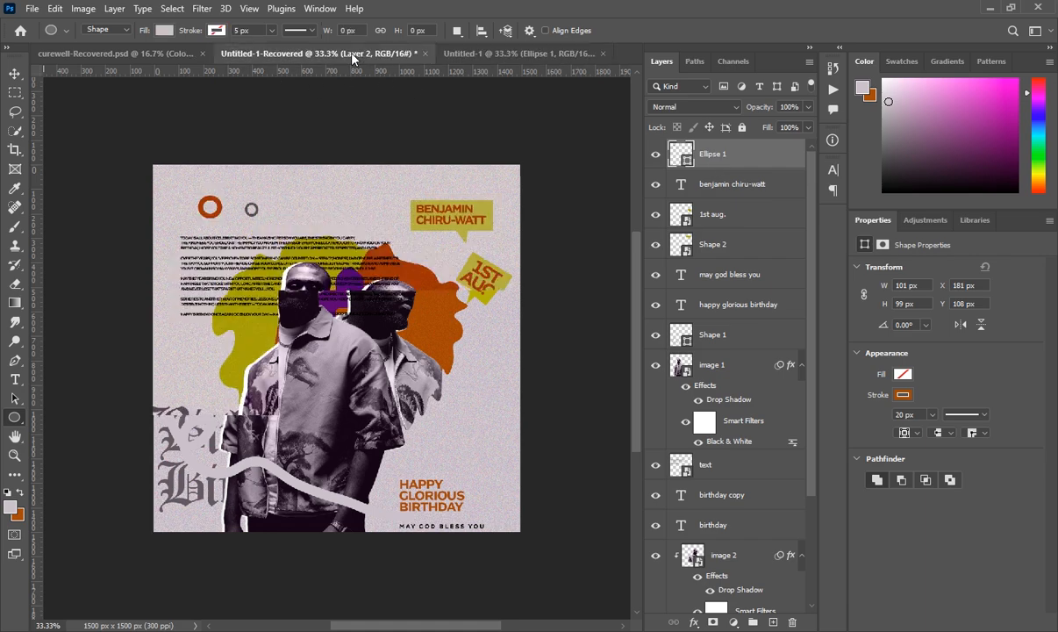
{"action": "left_click", "coordinate": [488, 56]}
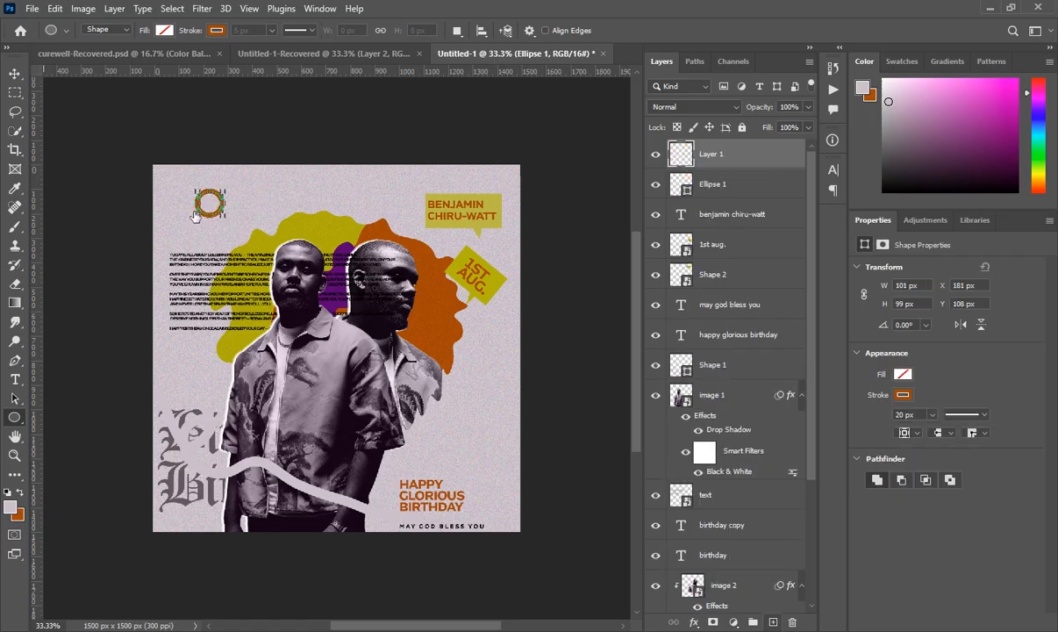
- Draw a smaller circle right of the orange ring with no fill and an 18 px orange stroke
{"action": "left_click_drag", "start_coordinate": [233, 197], "coordinate": [250, 206]}
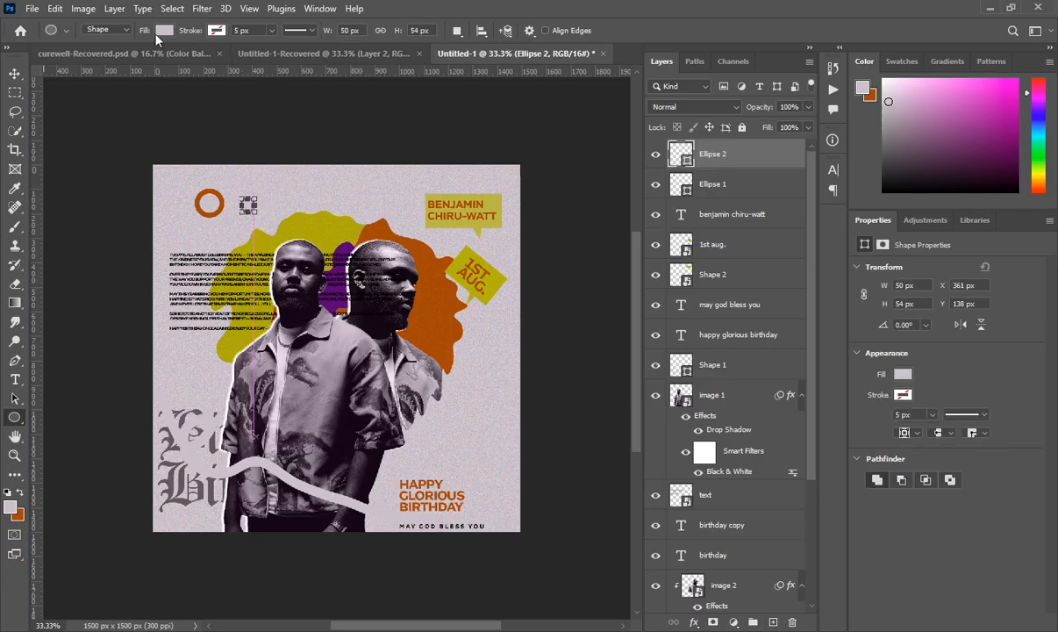
{"action": "left_click", "coordinate": [161, 31]}
{"action": "left_click", "coordinate": [85, 59]}
{"action": "left_click", "coordinate": [217, 31]}
{"action": "left_click", "coordinate": [219, 30]}
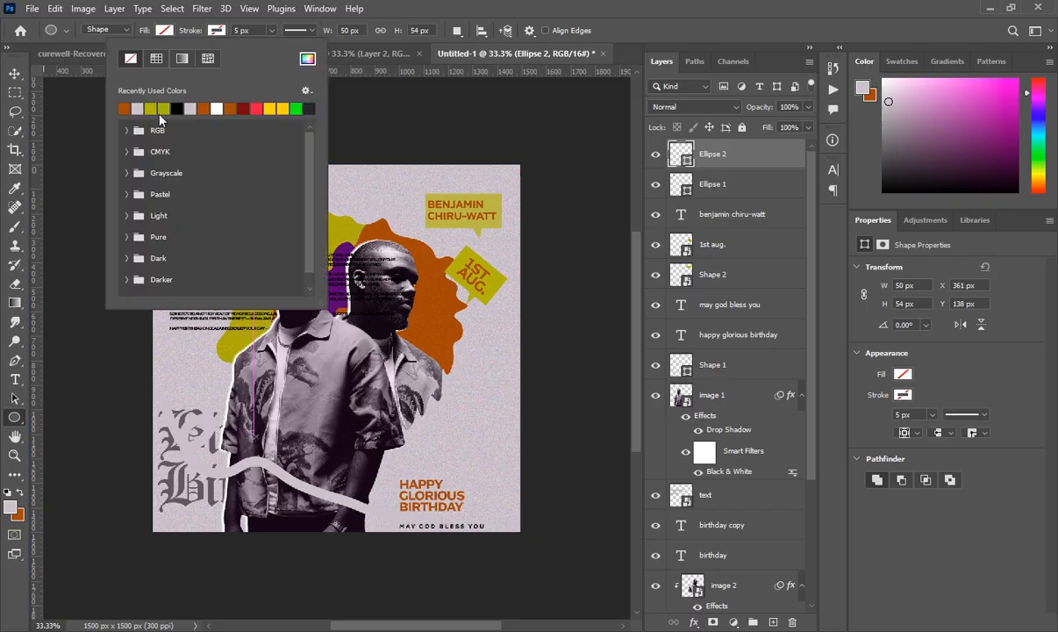
{"action": "left_click", "coordinate": [124, 108]}
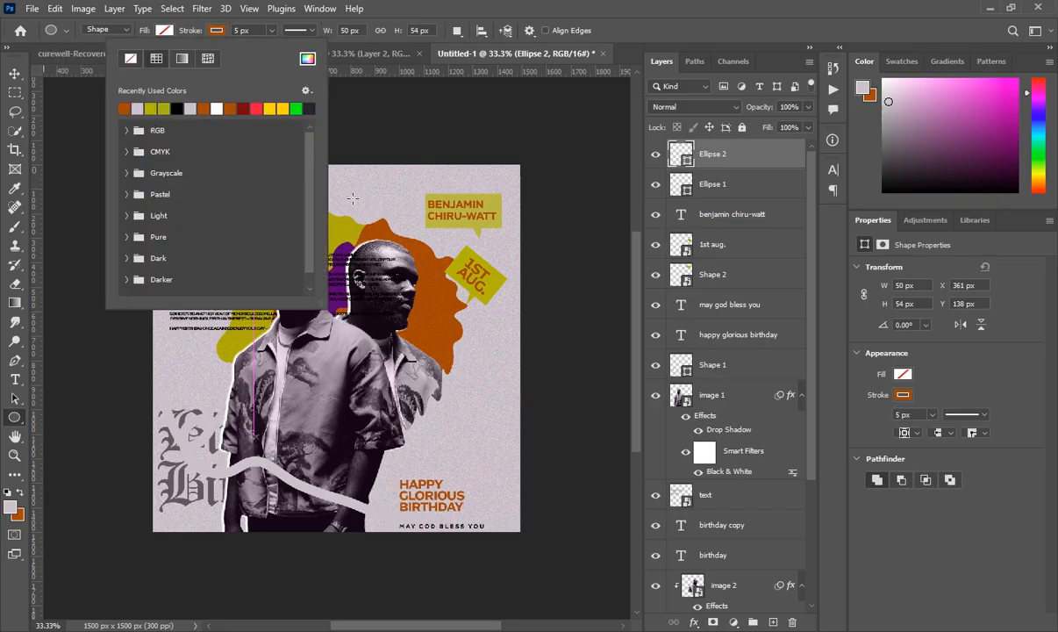
{"action": "left_click", "coordinate": [413, 314]}
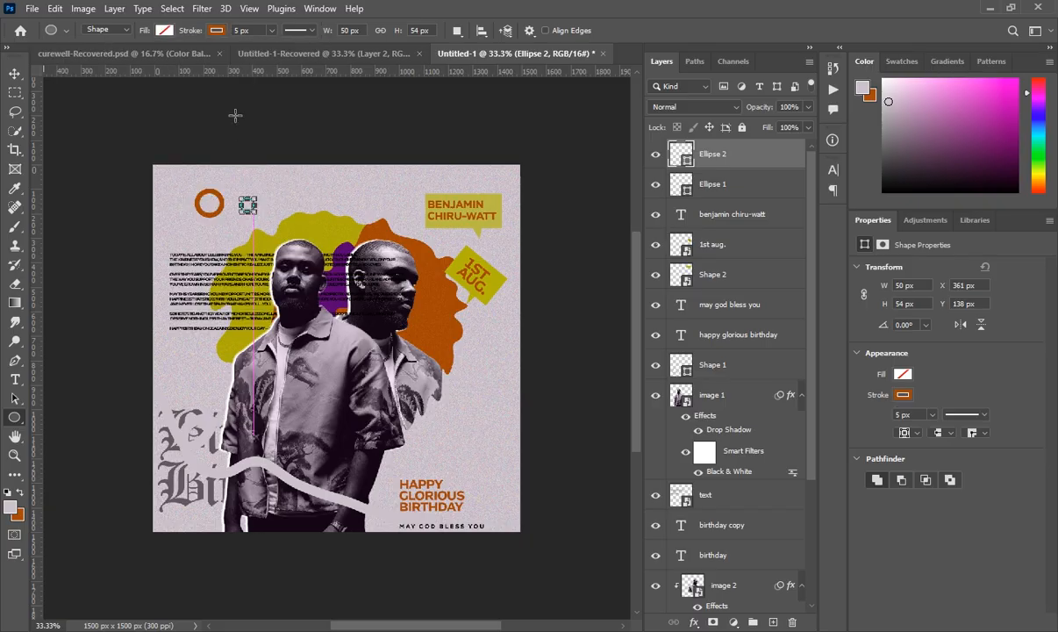
{"action": "scroll", "coordinate": [242, 30], "scroll_direction": "up", "scroll_amount": 8}
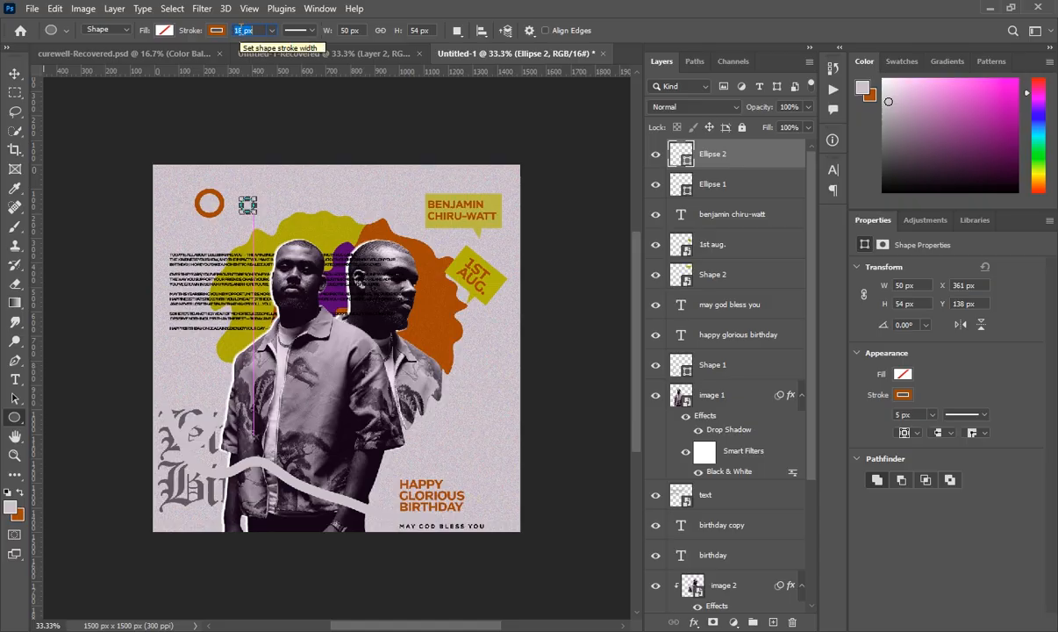
{"action": "key", "text": "Return"}
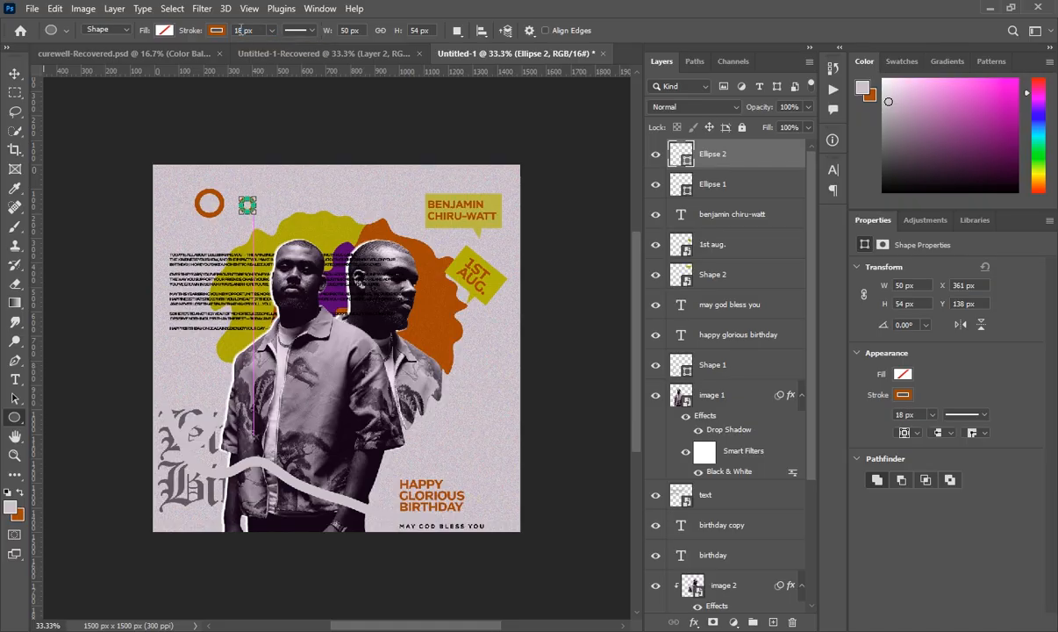
- Blend the small ring as Luminosity and add an empty layer on top
{"action": "left_click", "coordinate": [714, 109]}
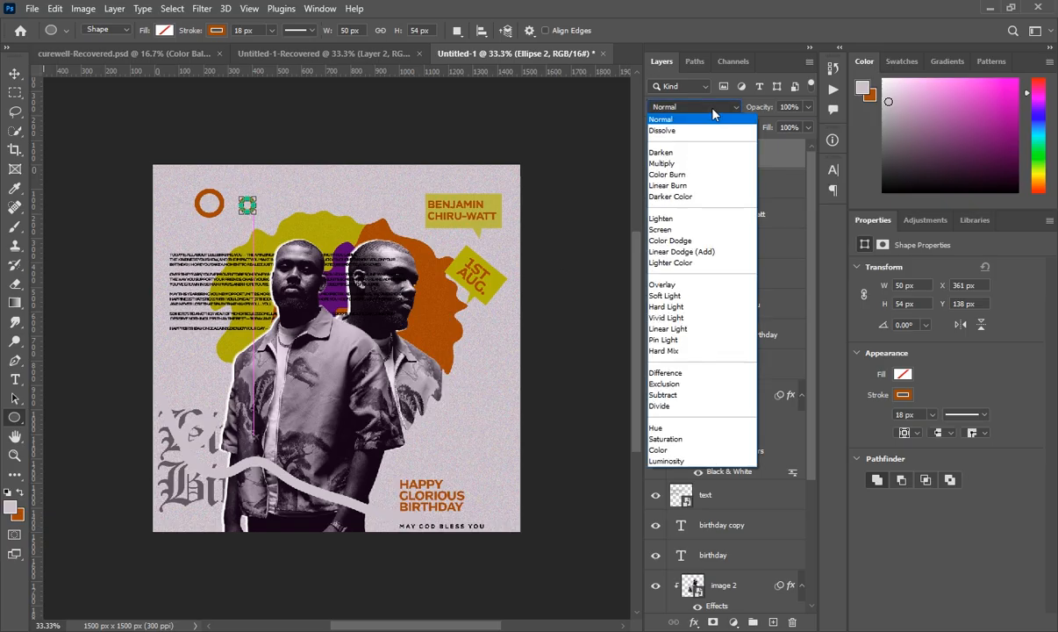
{"action": "left_click", "coordinate": [677, 461]}
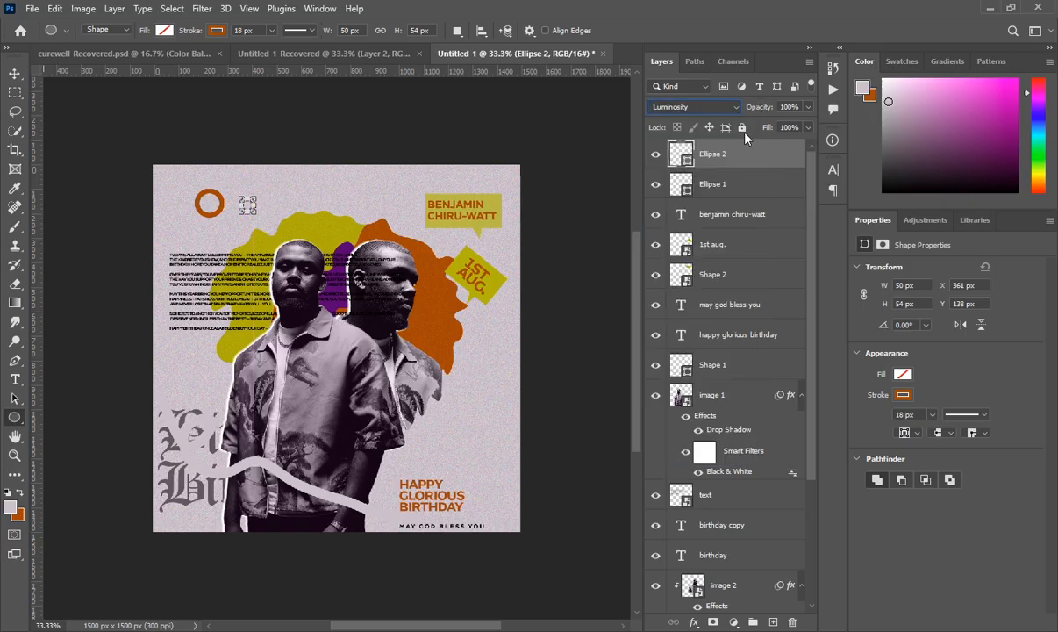
{"action": "left_click", "coordinate": [772, 622]}
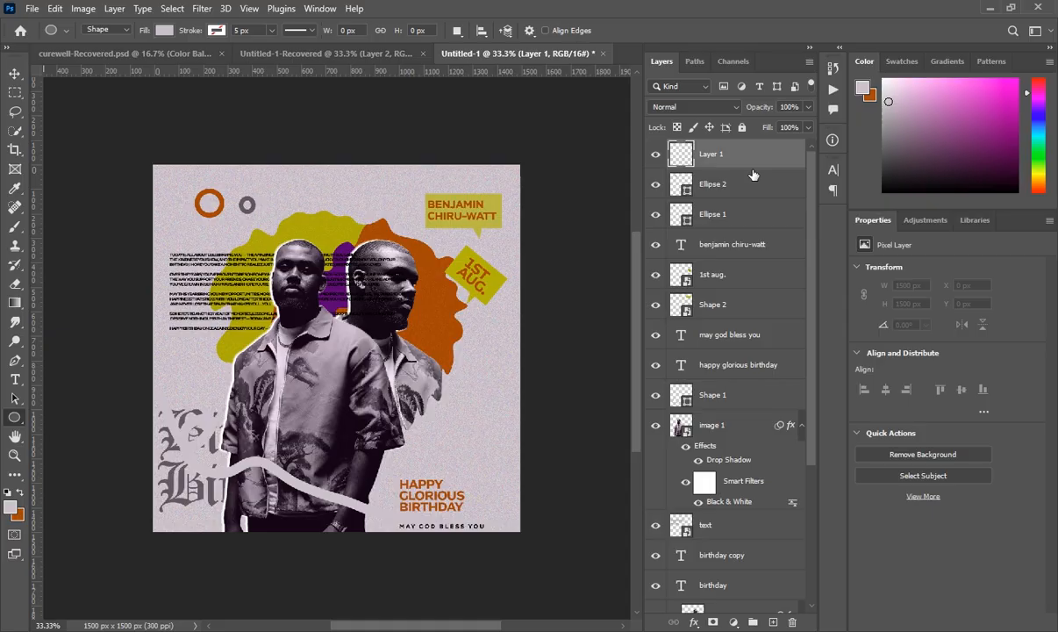
- Add a Color Balance adjustment layer clipped to the merged Layer 1
{"action": "left_click_drag", "start_coordinate": [752, 167], "coordinate": [752, 171]}
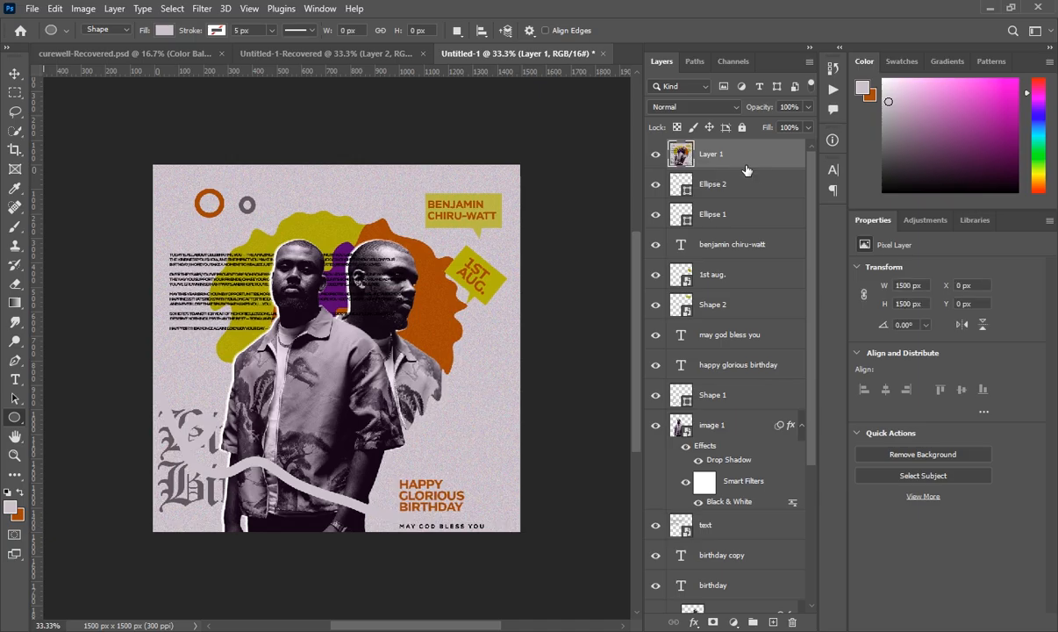
{"action": "left_click", "coordinate": [735, 621]}
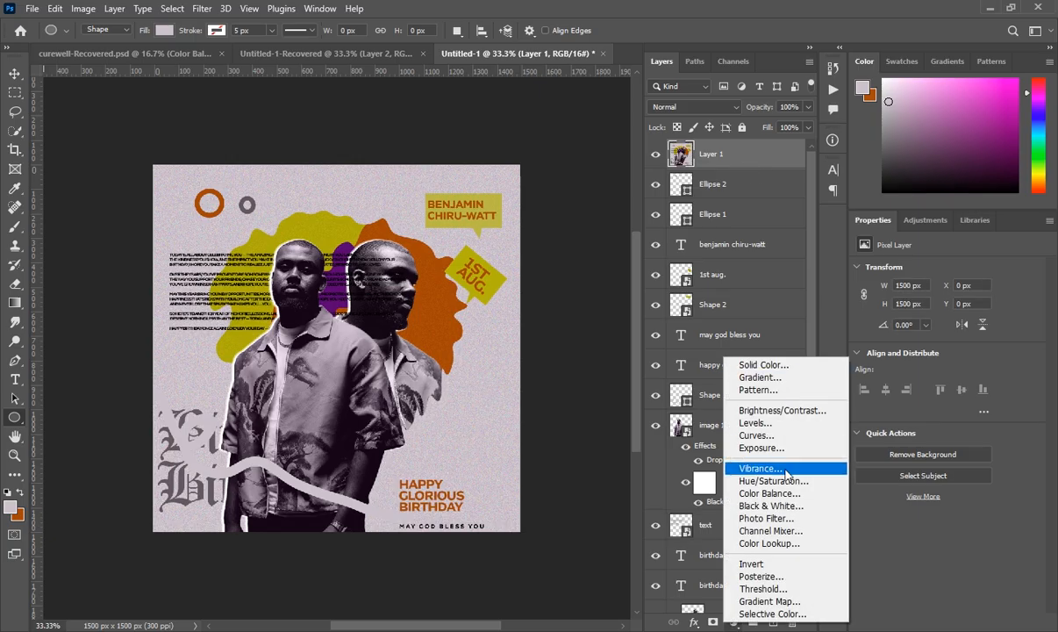
{"action": "left_click", "coordinate": [769, 506]}
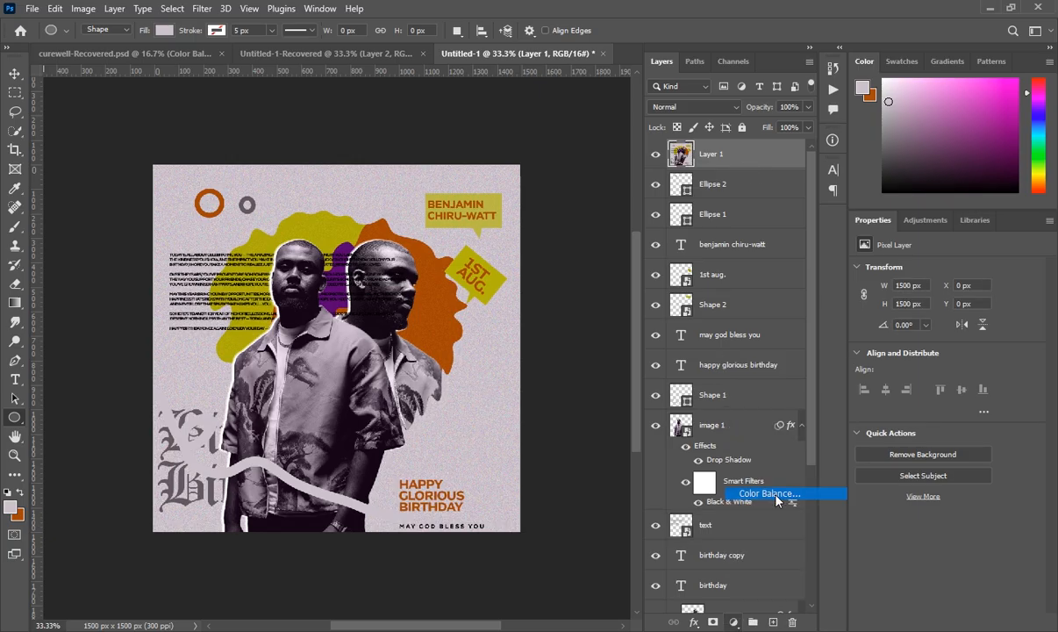
{"action": "right_click", "coordinate": [746, 163]}
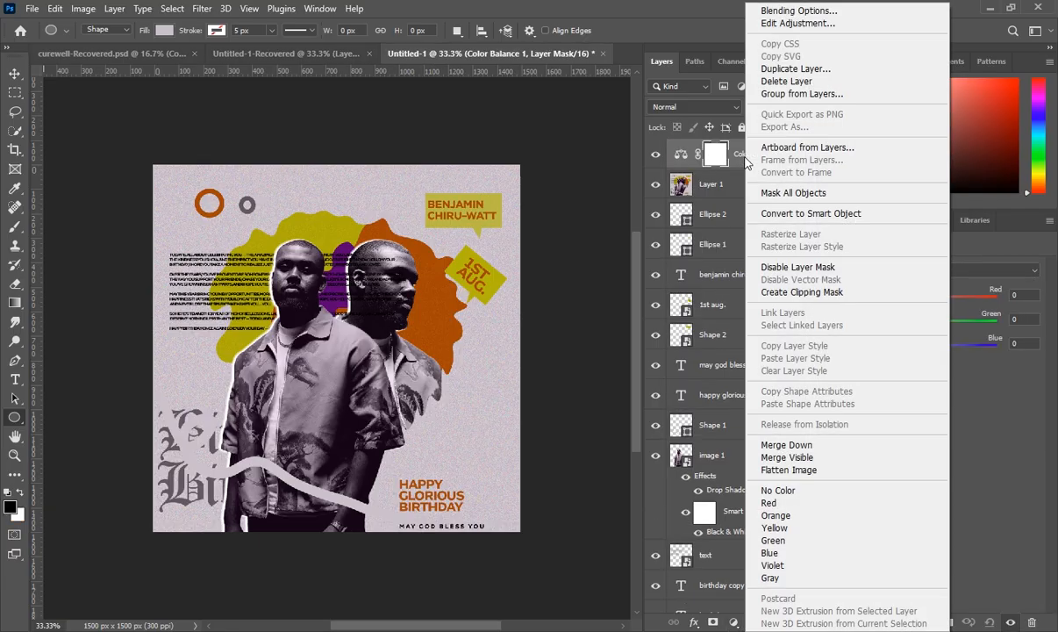
{"action": "left_click", "coordinate": [802, 293]}
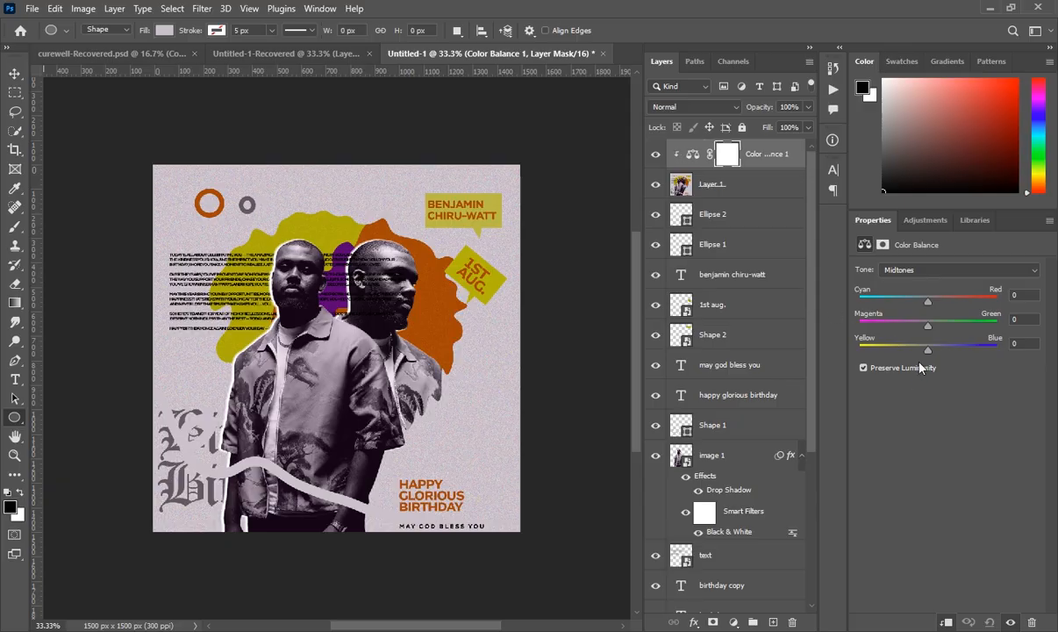
- Set Color Balance midtones to +5, +11, +9 and shadows Yellow–Blue to +19
{"action": "left_click_drag", "start_coordinate": [928, 350], "coordinate": [932, 303]}
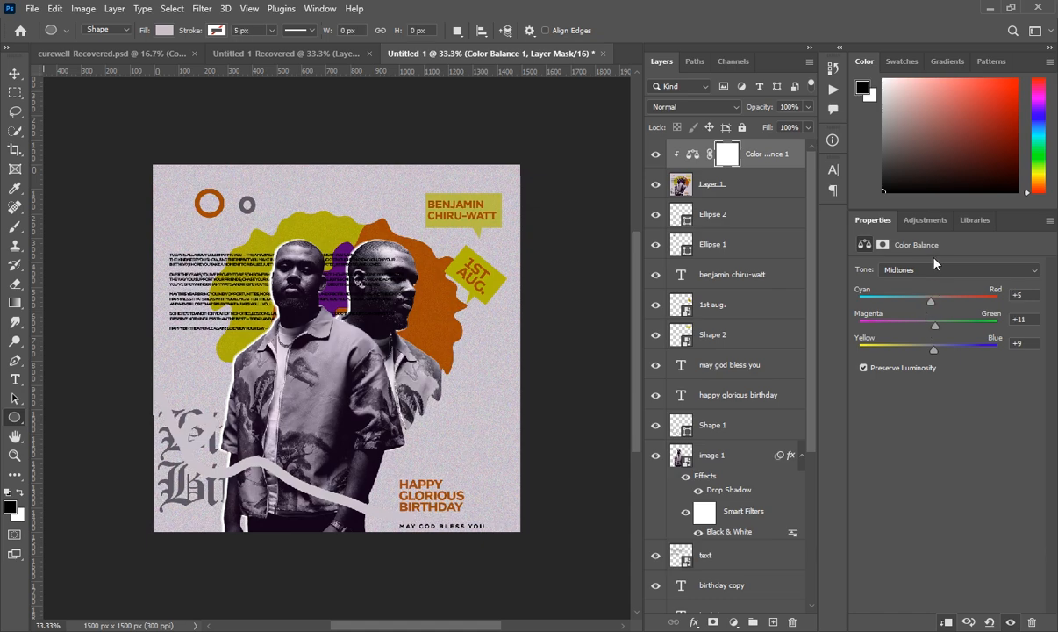
{"action": "left_click", "coordinate": [924, 270]}
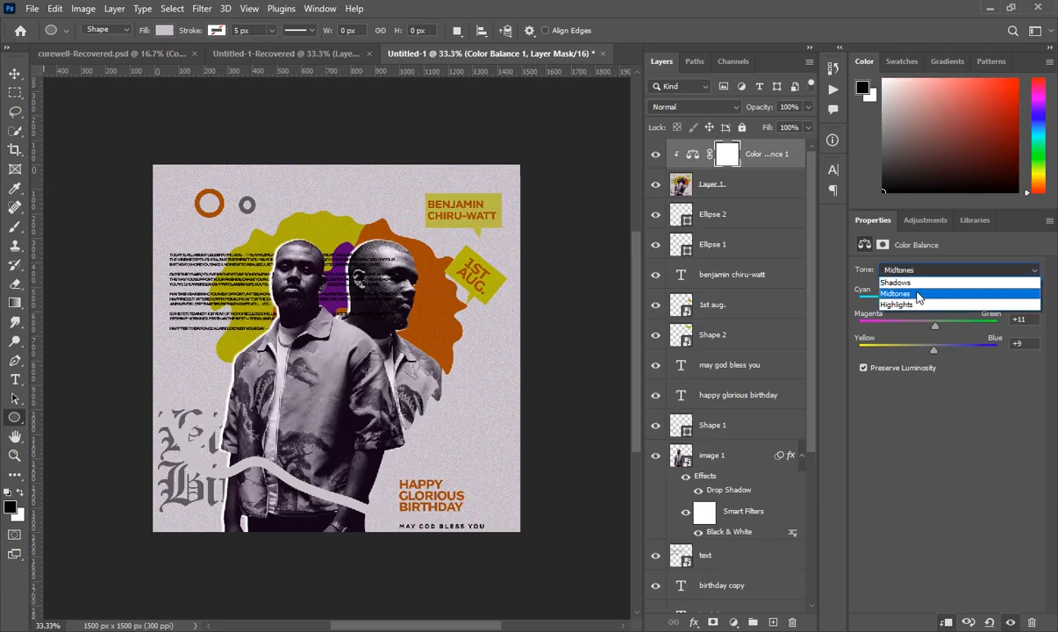
{"action": "left_click", "coordinate": [909, 279]}
{"action": "left_click_drag", "start_coordinate": [929, 352], "coordinate": [941, 351]}
{"action": "left_click", "coordinate": [776, 158]}
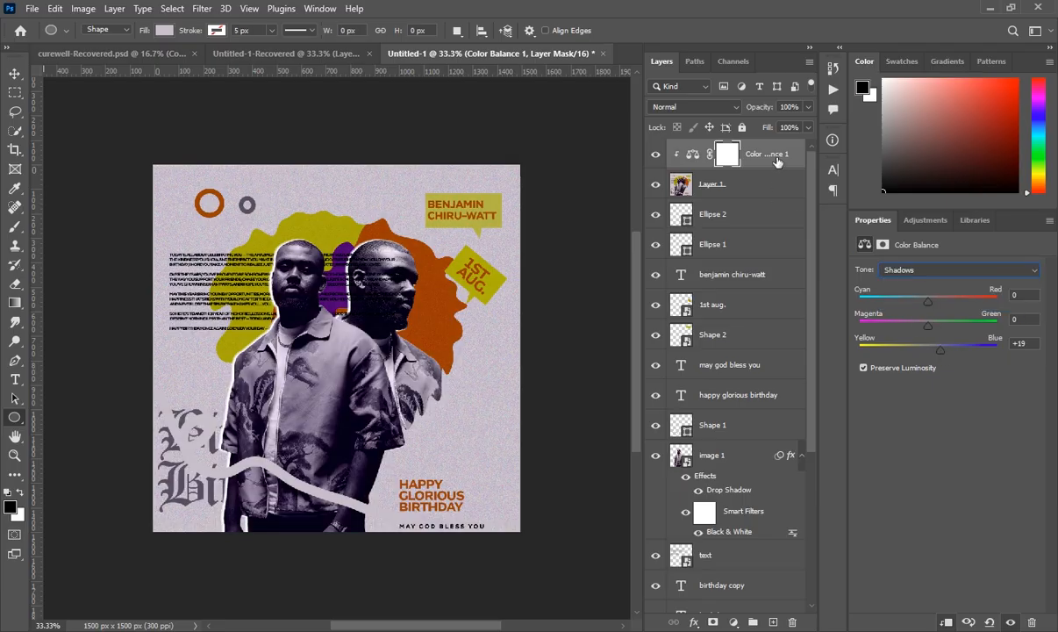